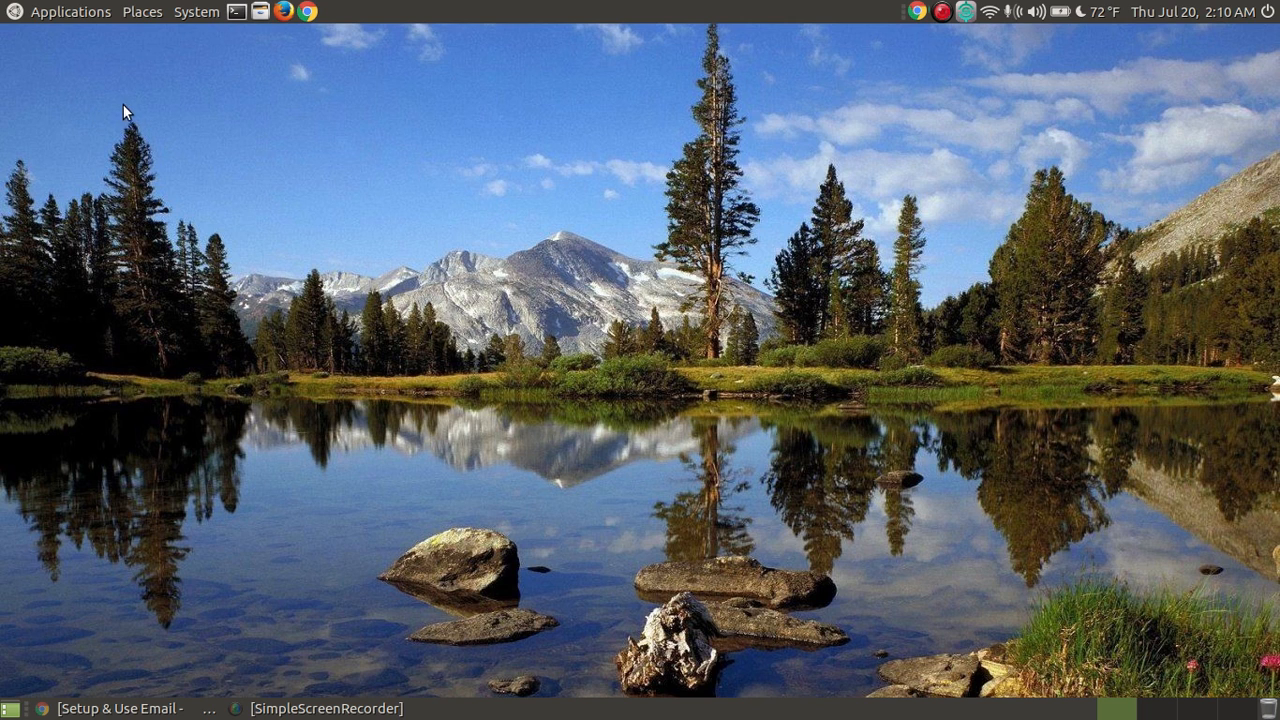
Step: Launch Thunderbird Mail from Applications > Internet and move its welcome dialog aside
left_click(18, 13)
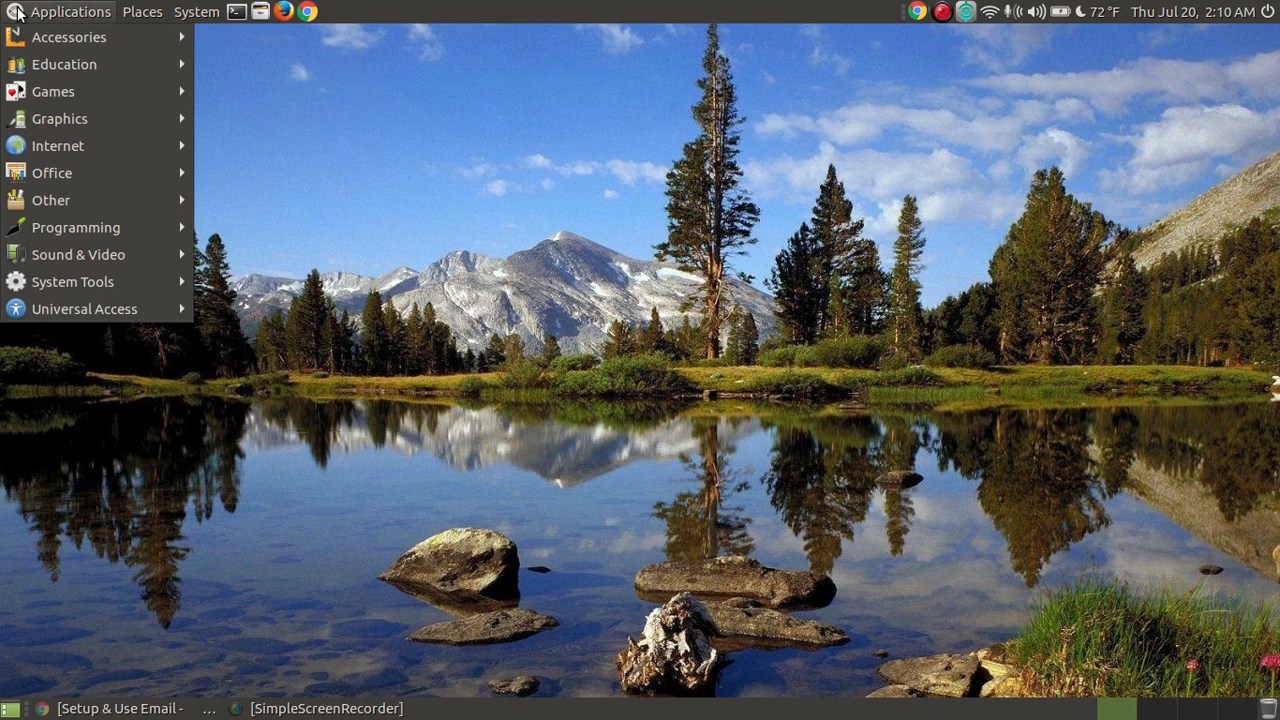
mouse_move(63, 151)
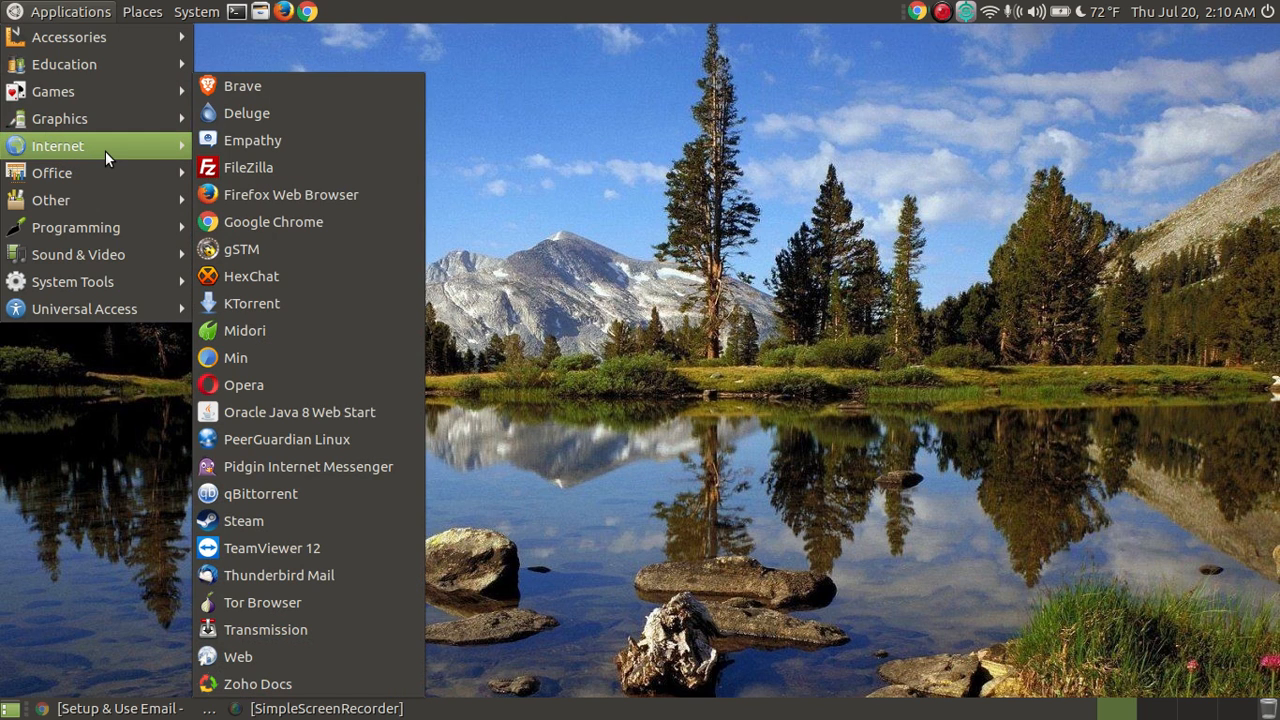
left_click(351, 572)
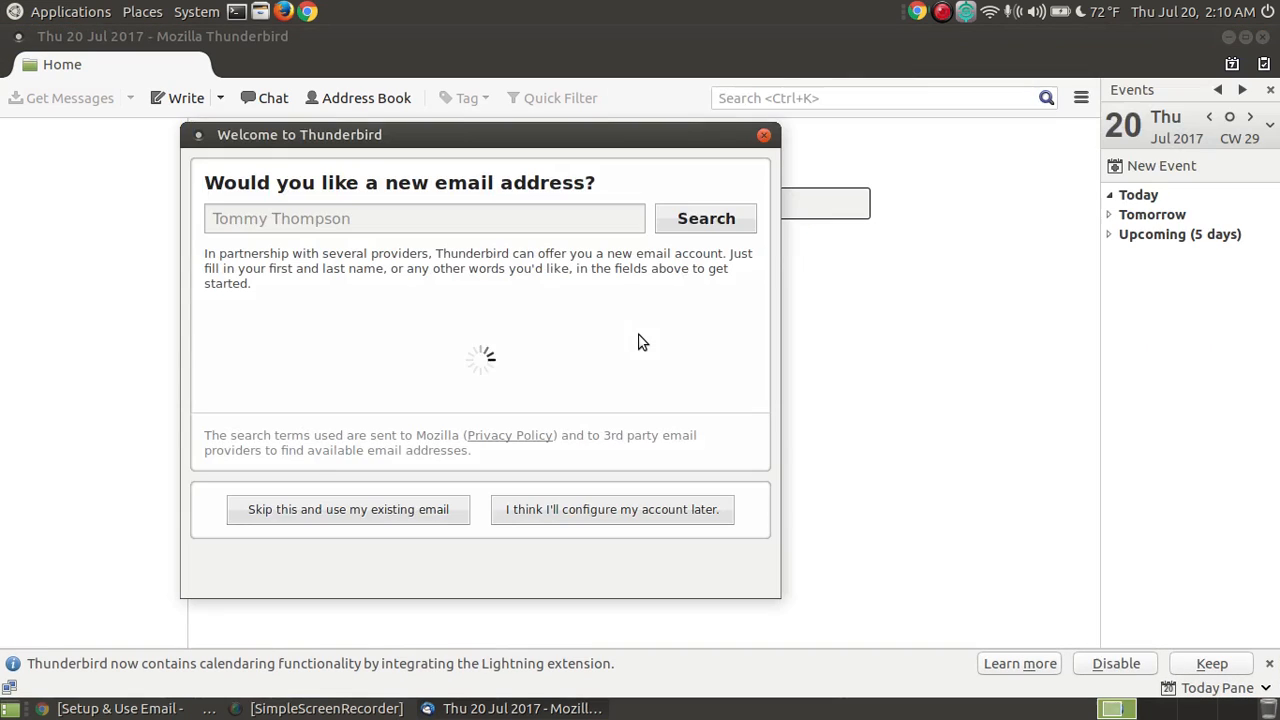
left_click_drag(480, 143, 625, 140)
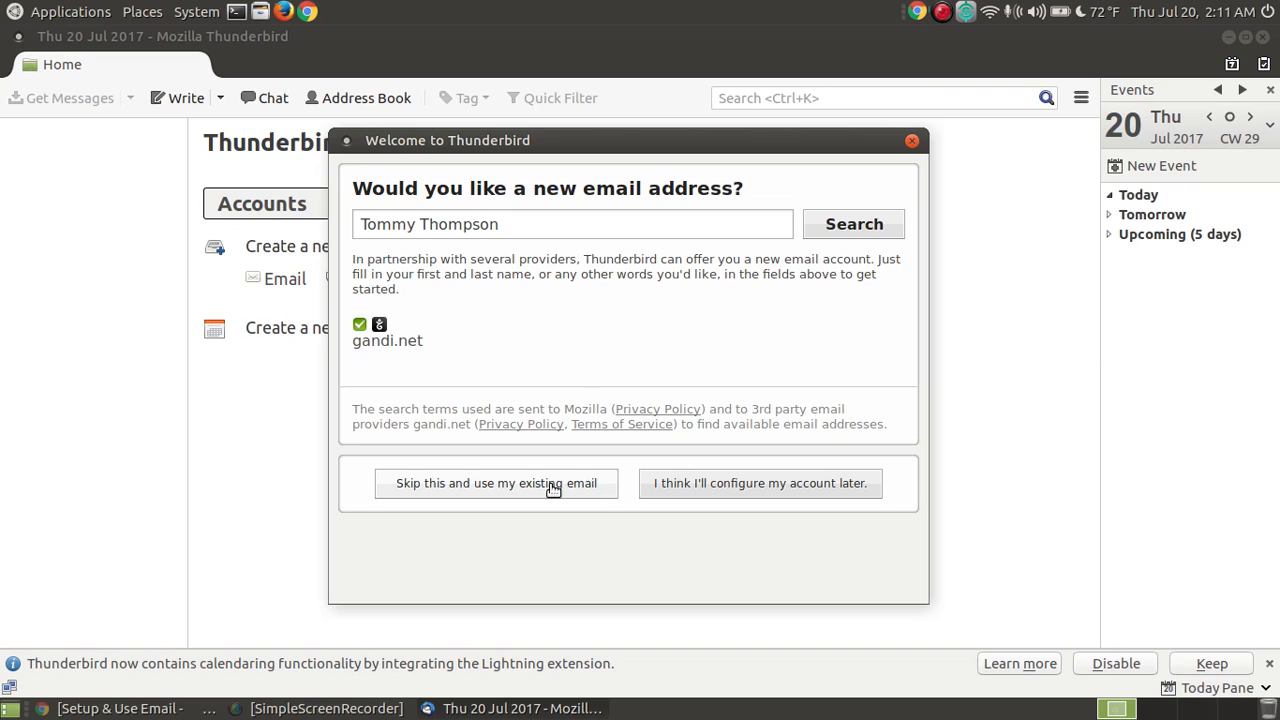
left_click(551, 492)
Step: Choose to use an existing email, keep the prefilled name, and start entering the account's email address
left_click(540, 490)
left_click(540, 492)
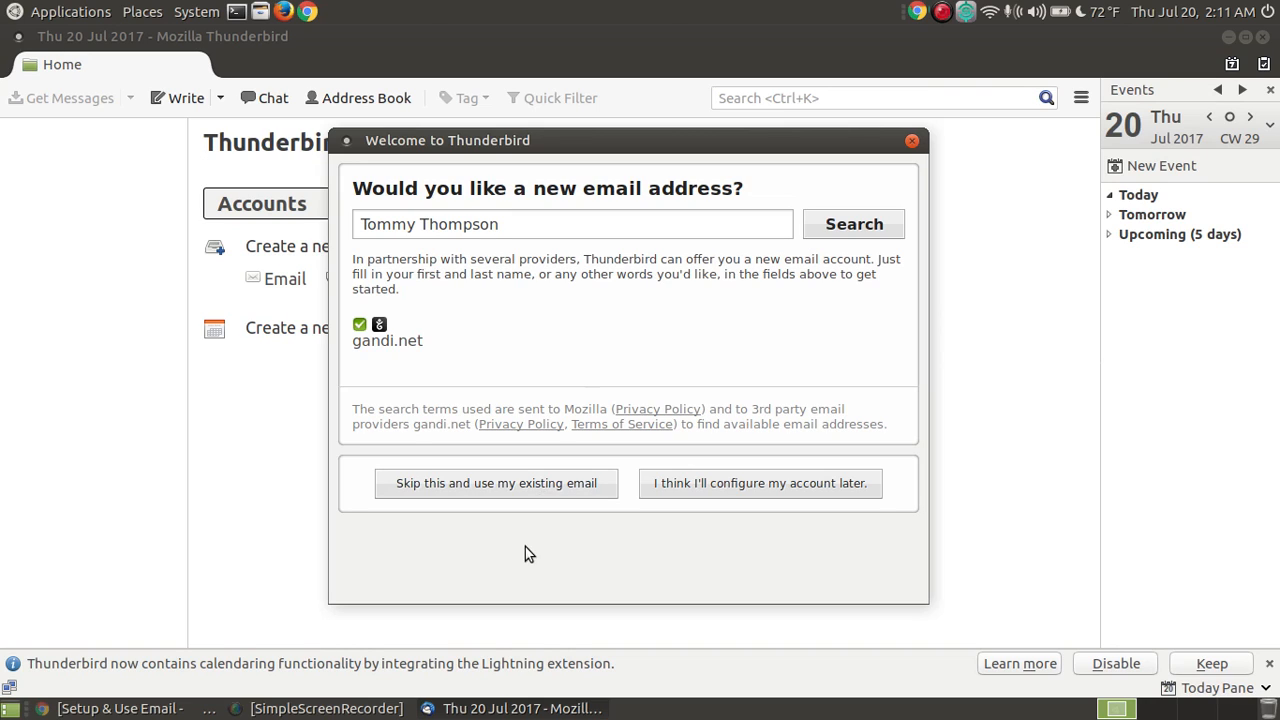
left_click(522, 490)
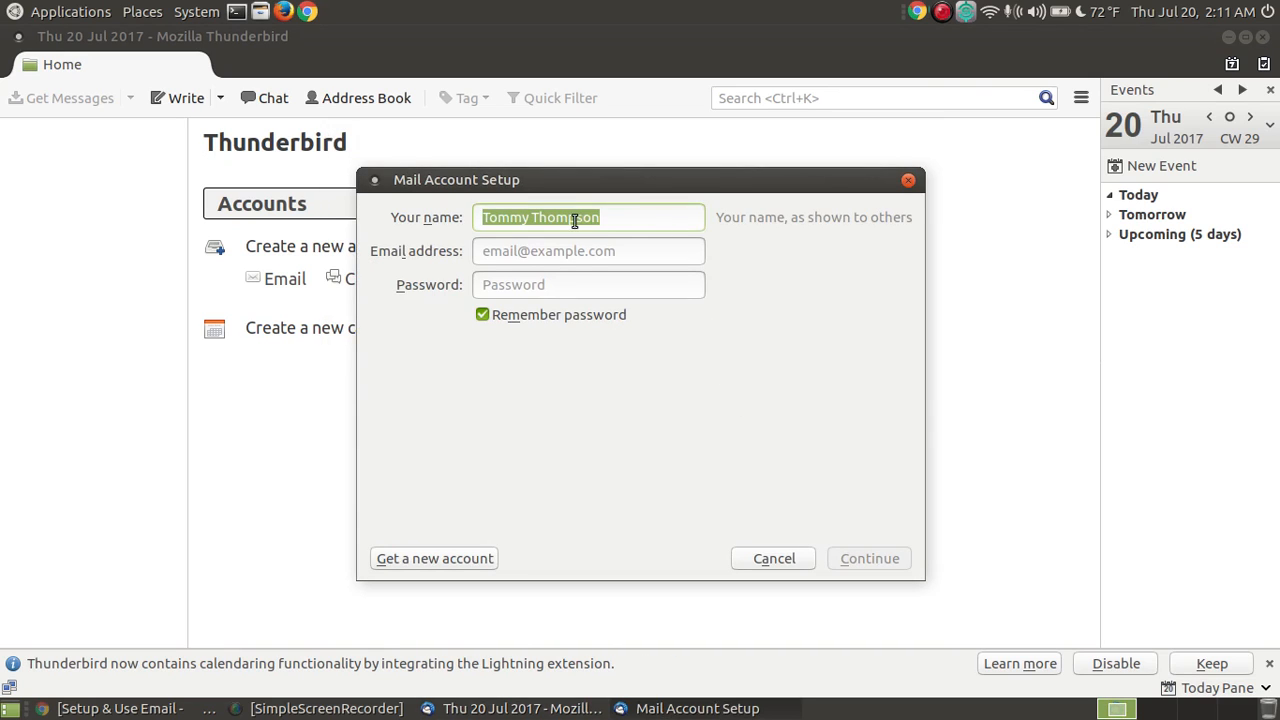
left_click(634, 218)
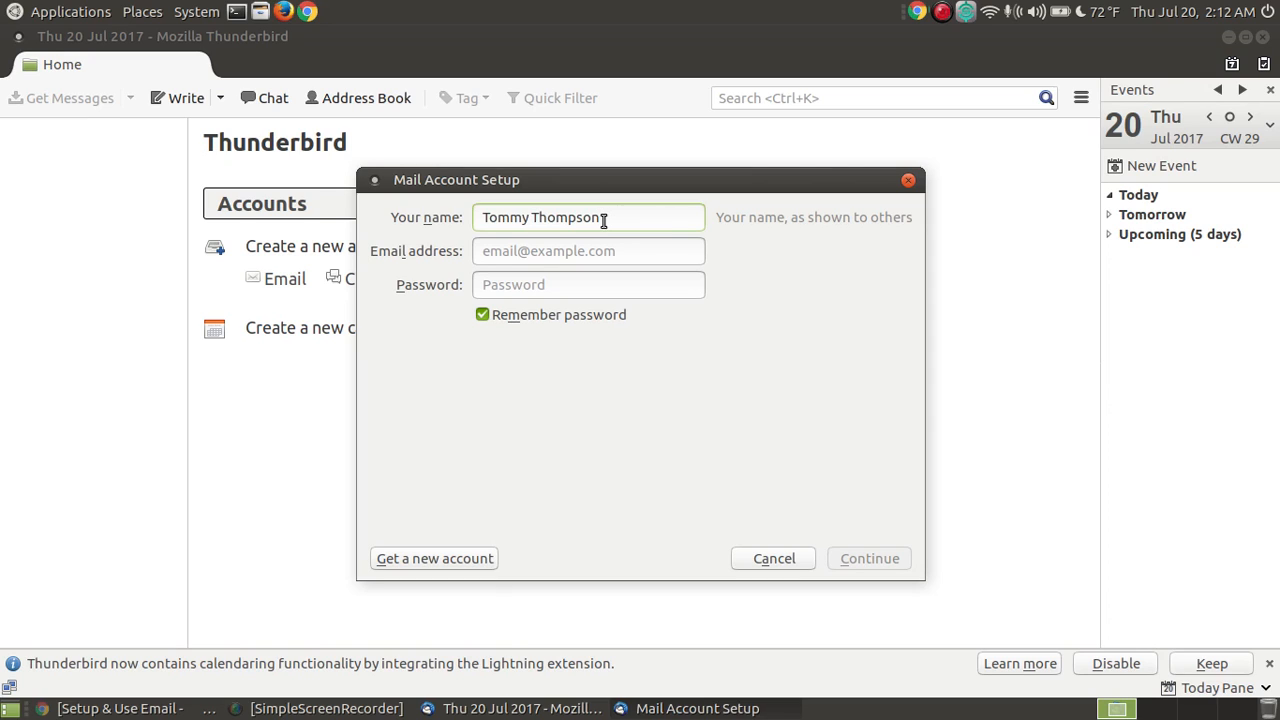
left_click(601, 254)
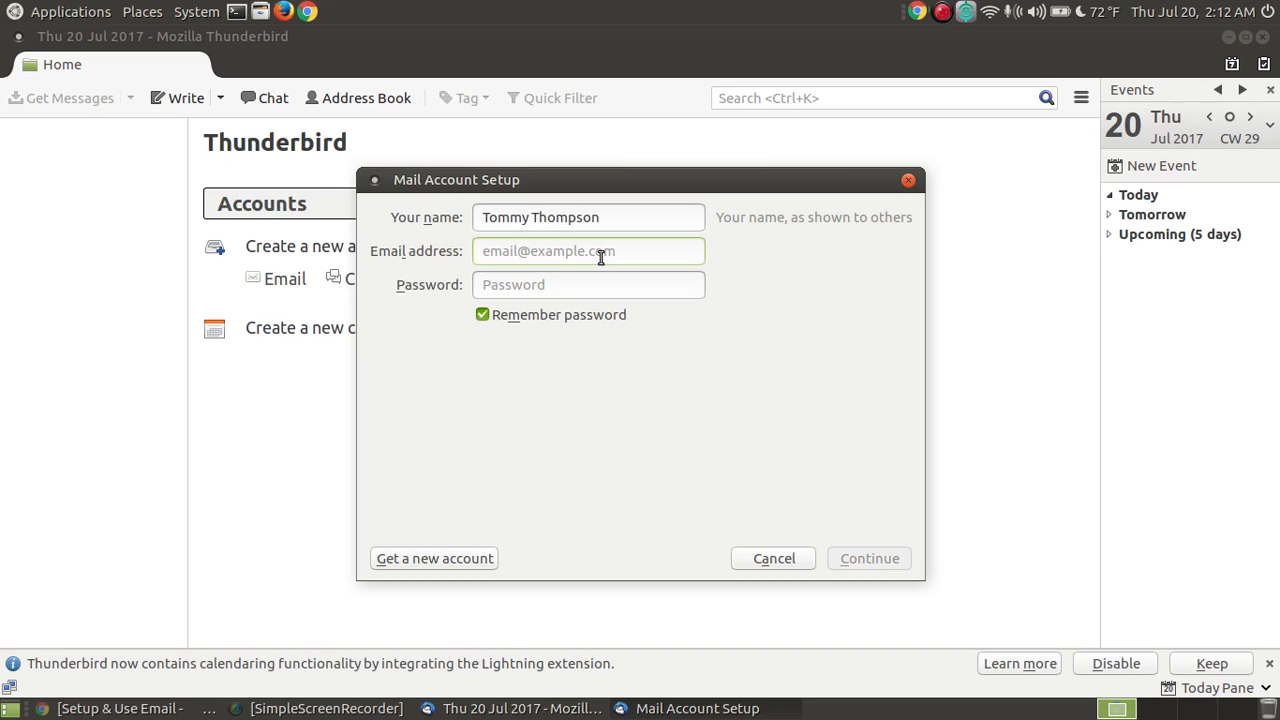
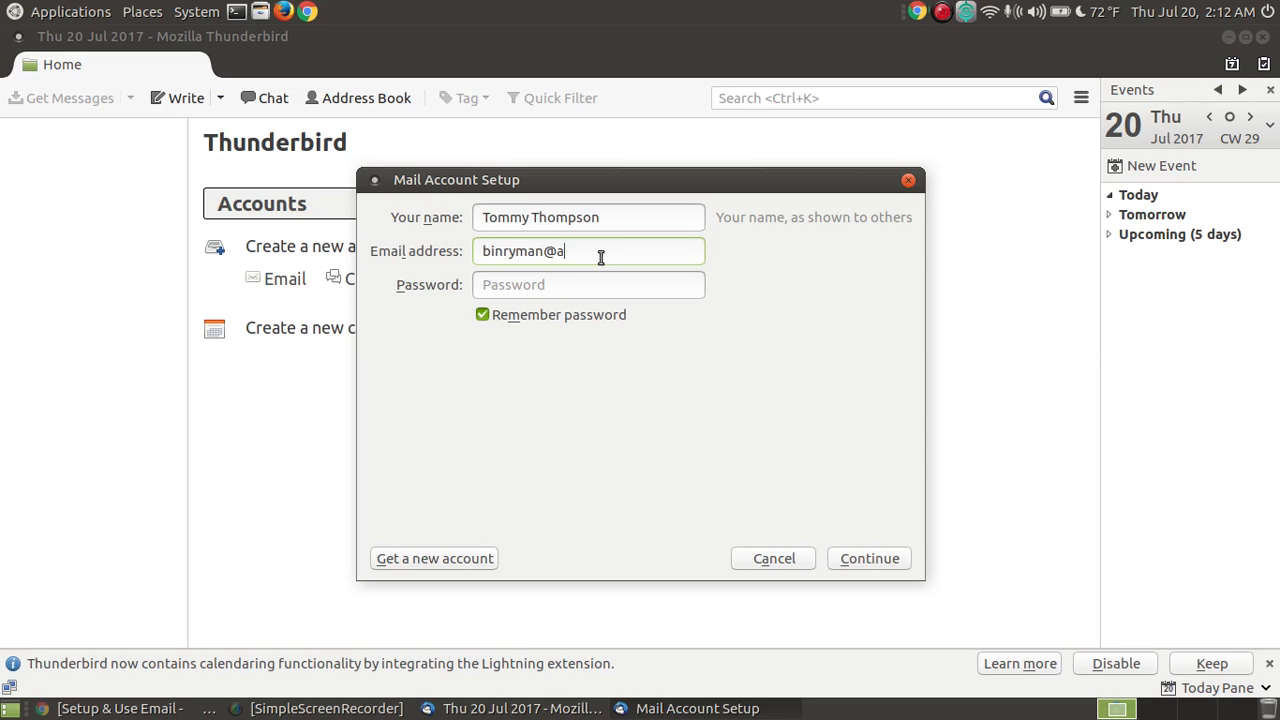
Step: Finish the email address, enter the account password, and detect the imap.aol.com / smtp.aol.com settings
left_click(548, 284)
type("password")
left_click(868, 559)
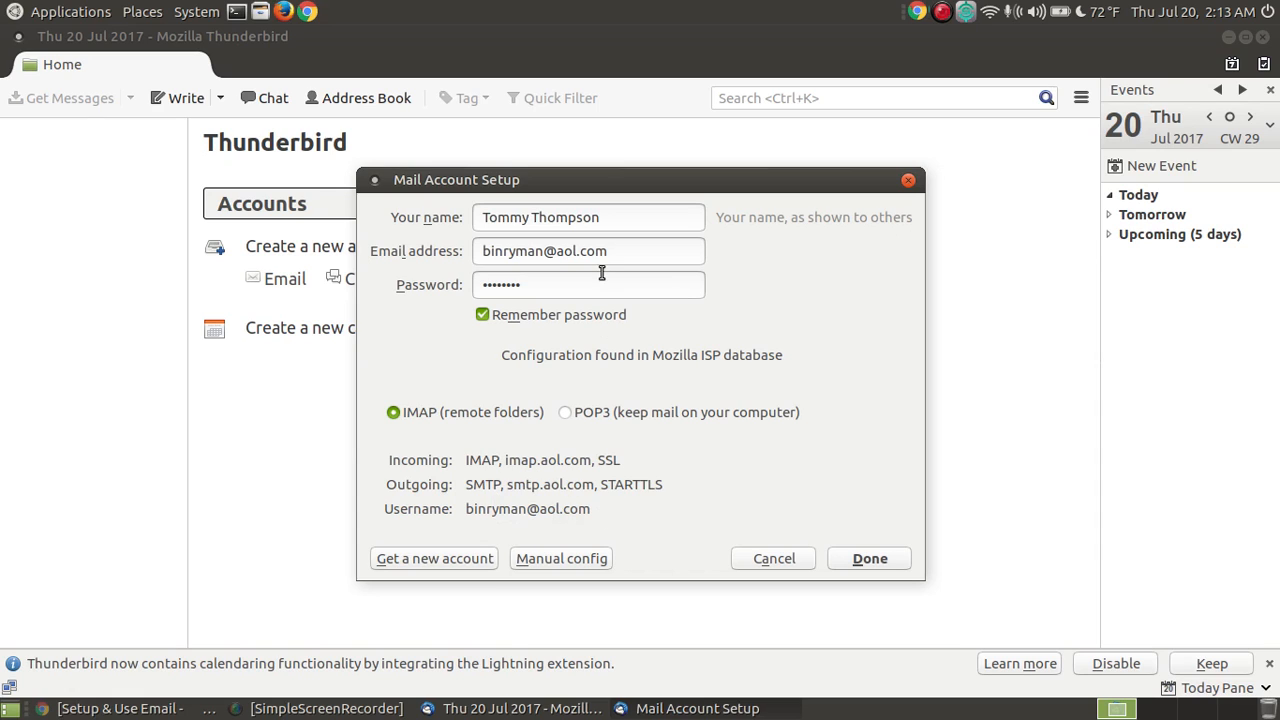
Step: Finish account setup, open 'Email Test with Attachment' in the Inbox, hide the Today pane, and quit
left_click(864, 565)
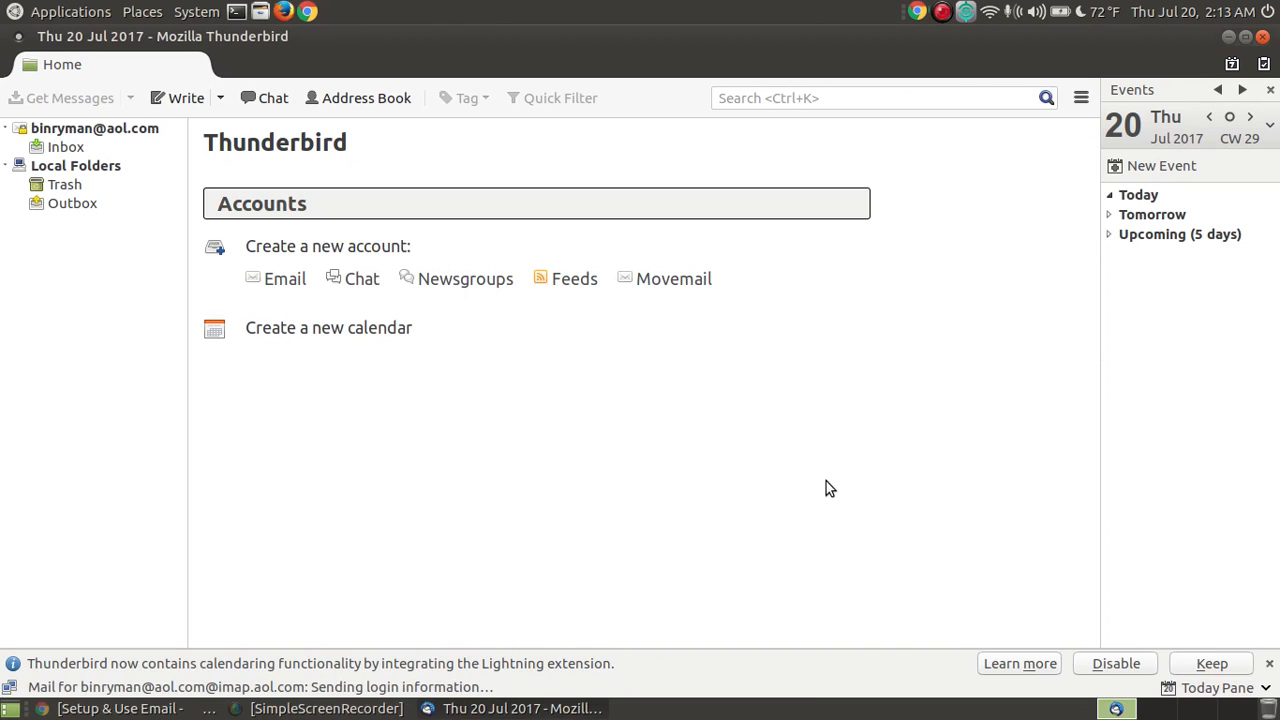
left_click(75, 150)
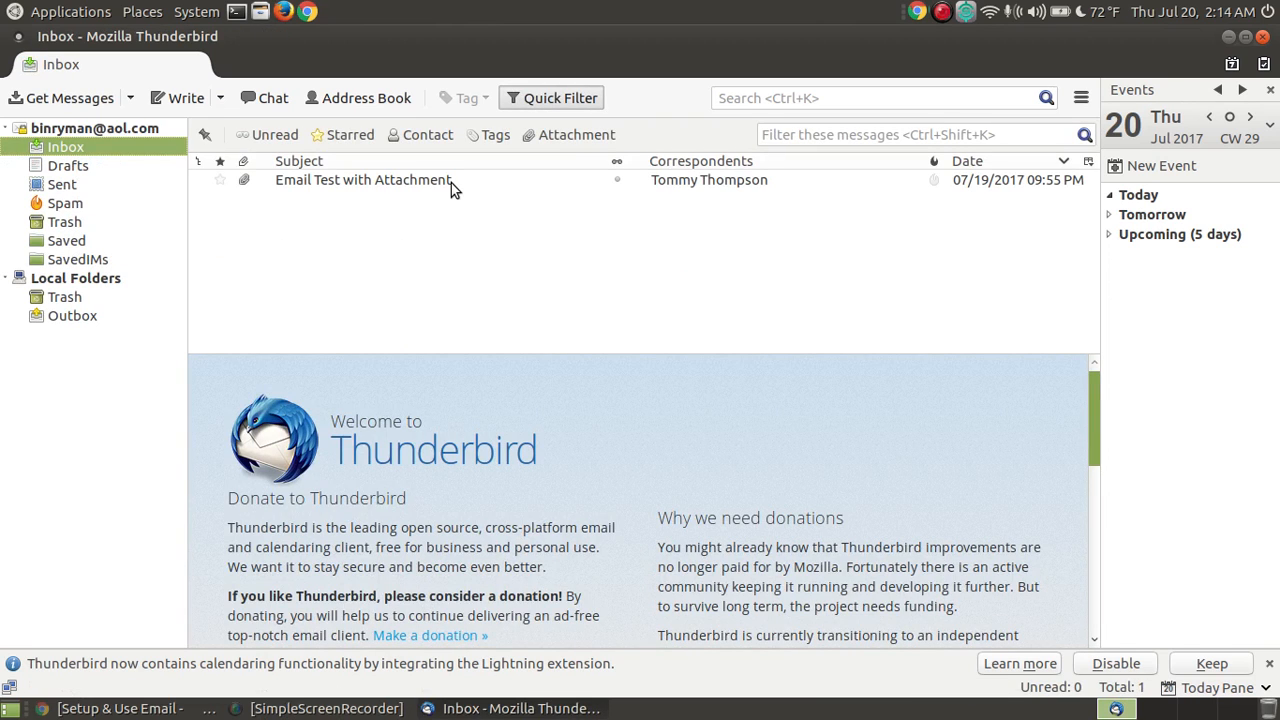
left_click(451, 188)
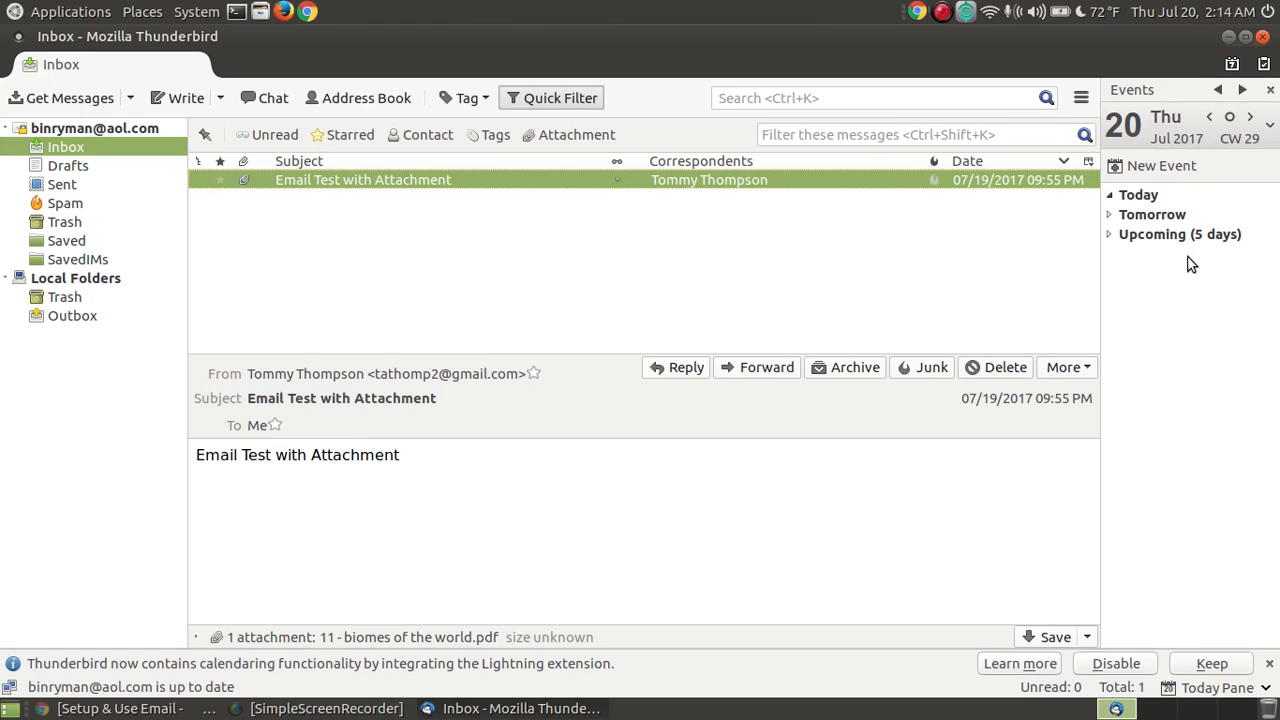
left_click(1270, 91)
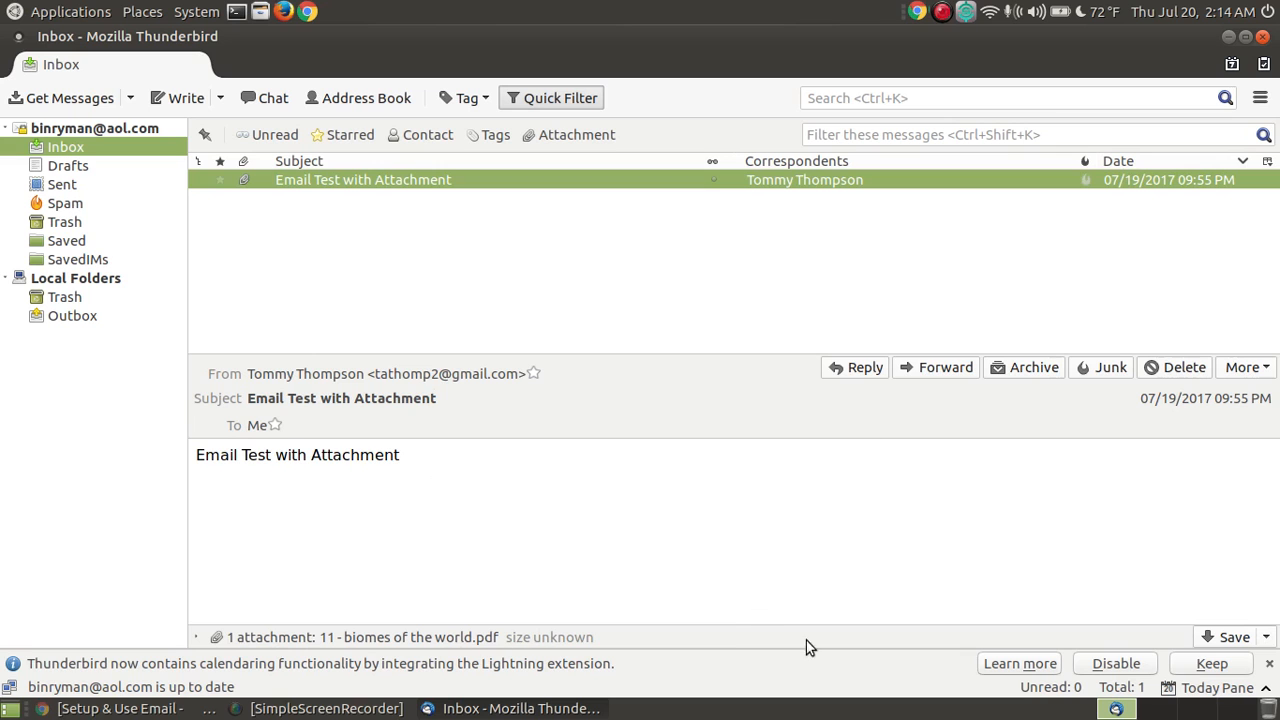
left_click(1262, 36)
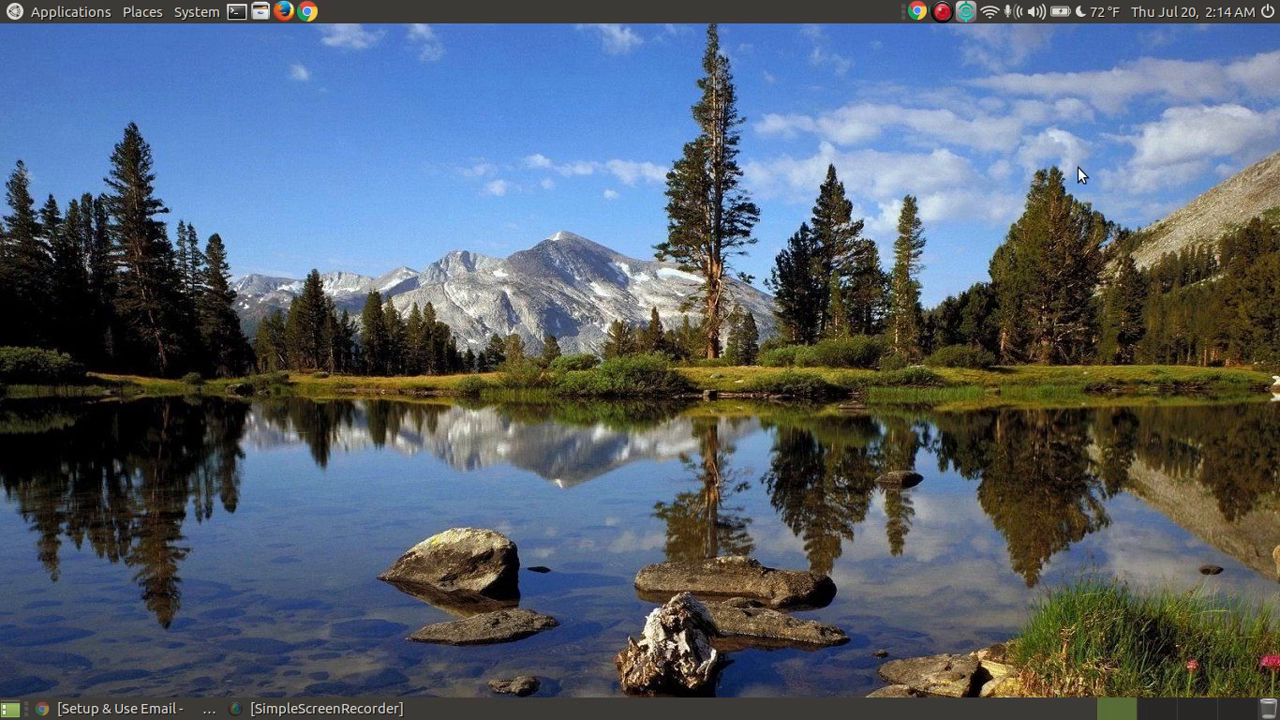
Step: Relaunch Thunderbird Mail and set it as the default email application
left_click(44, 14)
mouse_move(115, 140)
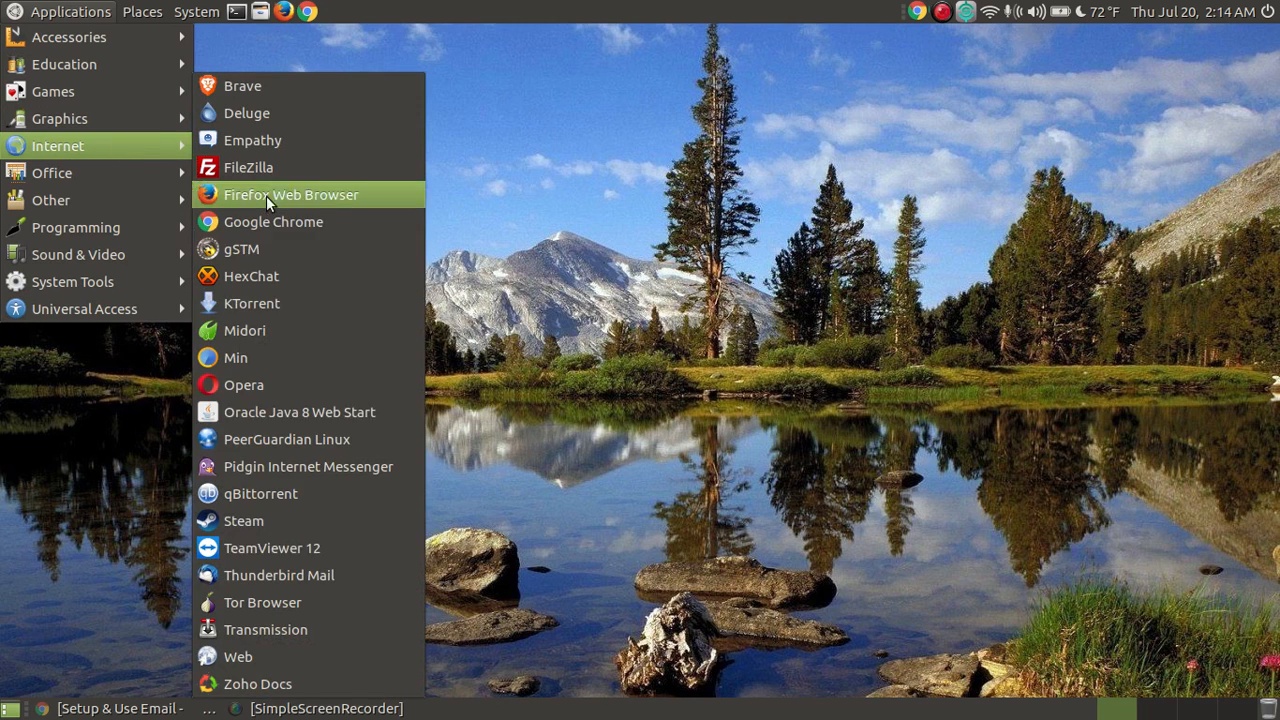
left_click(356, 572)
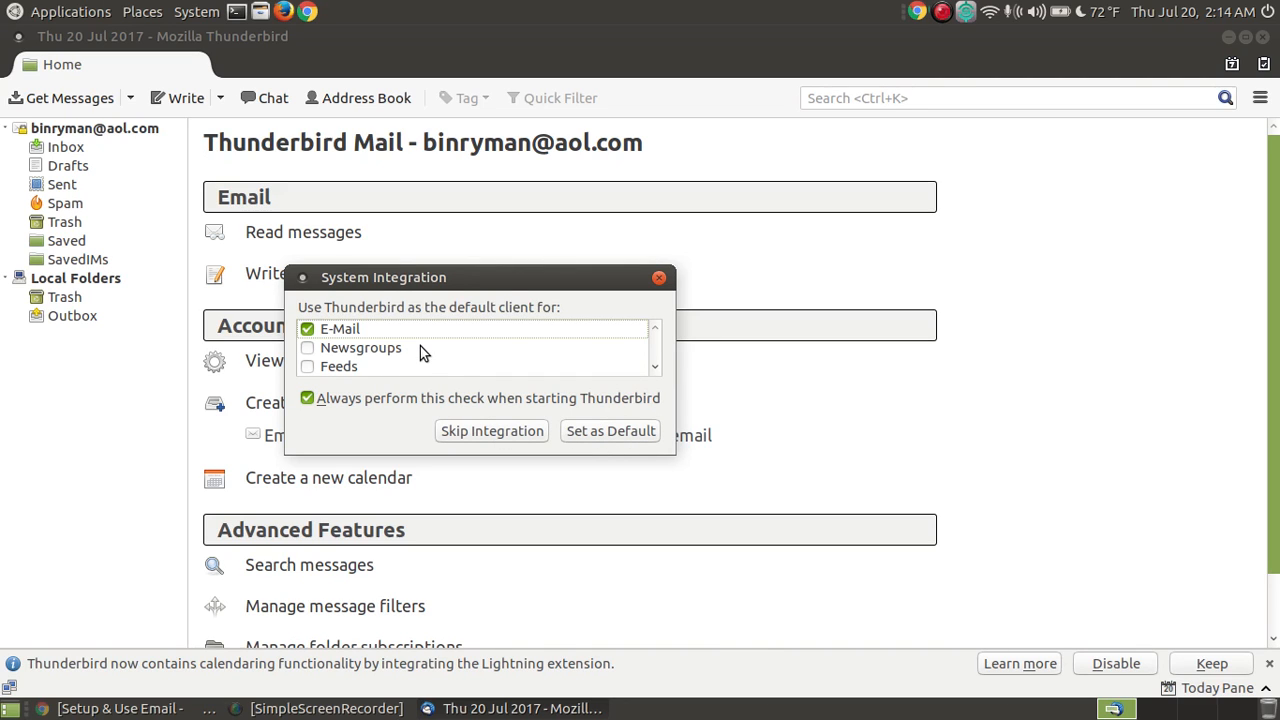
left_click(603, 431)
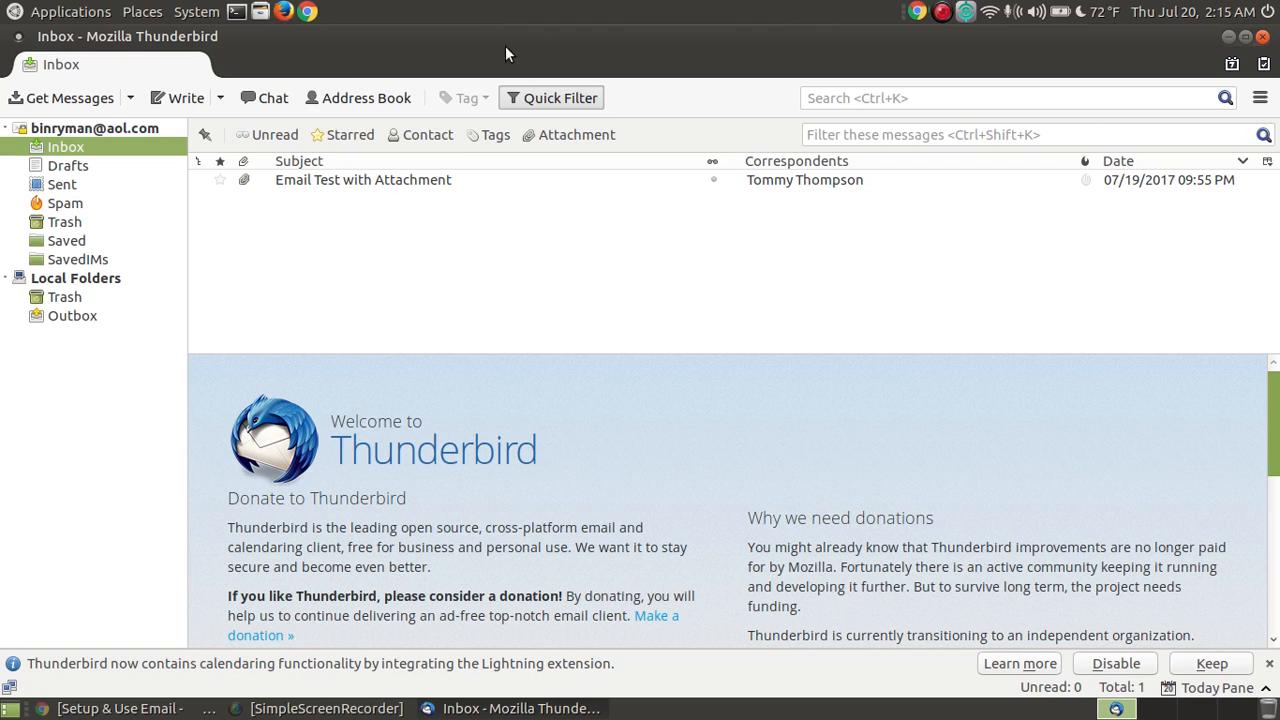
Step: Turn on the Menu Bar through the toolbar's right-click menu
right_click(412, 47)
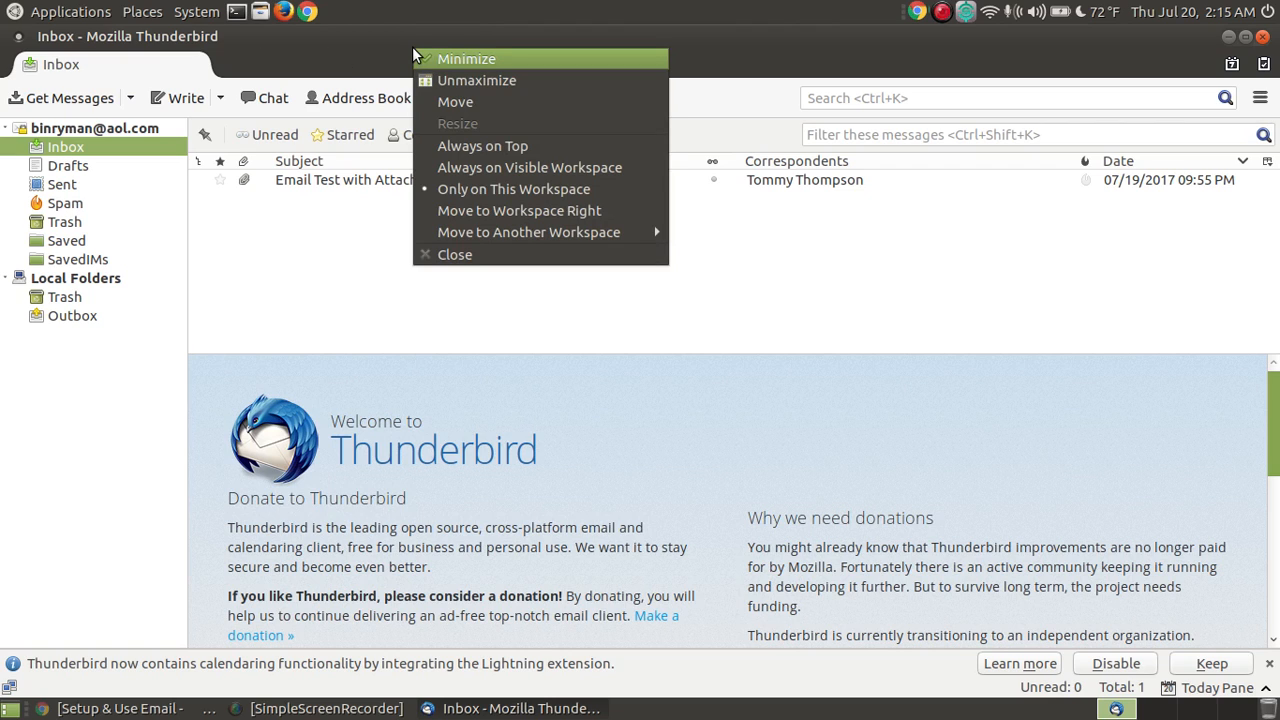
left_click(363, 43)
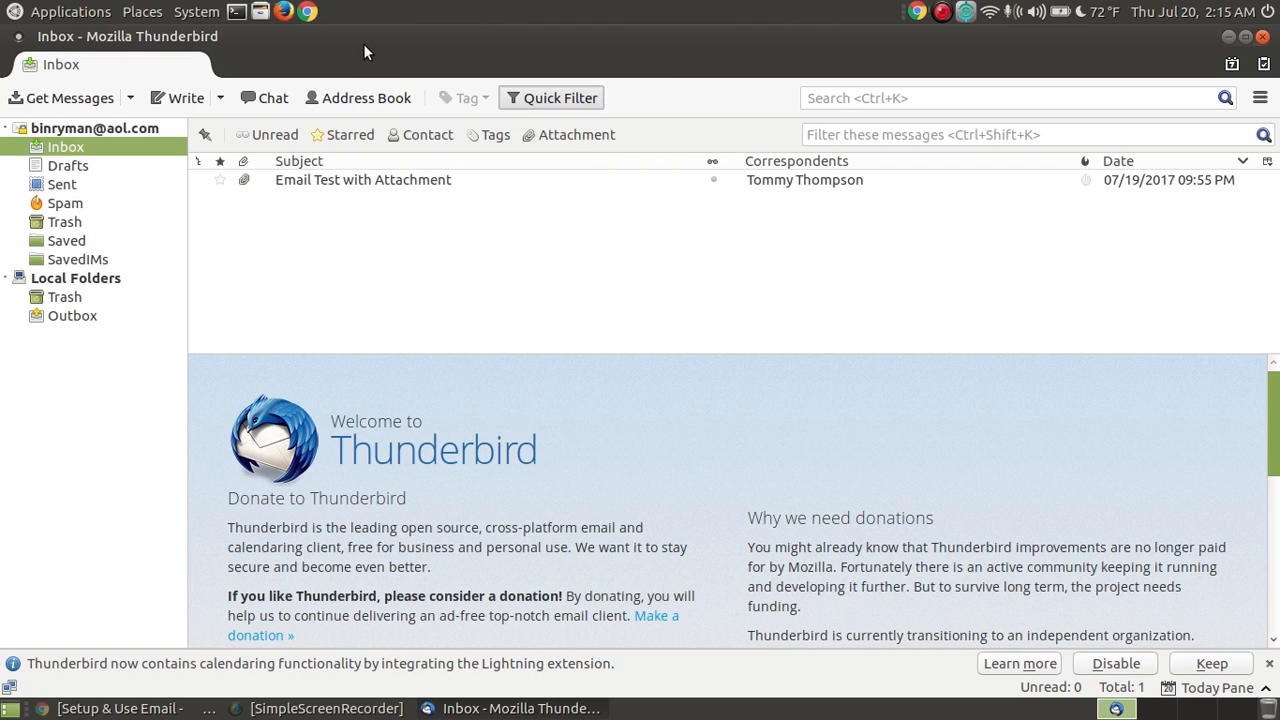
right_click(365, 66)
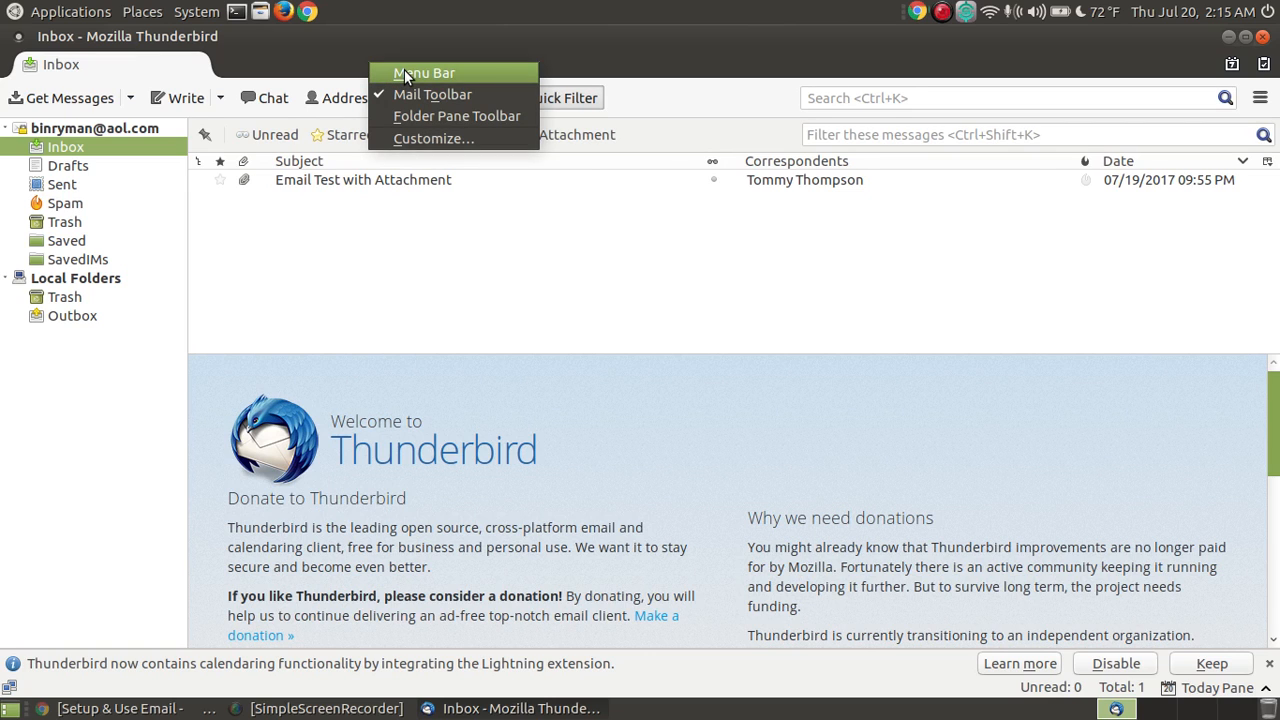
left_click(406, 77)
left_click(395, 38)
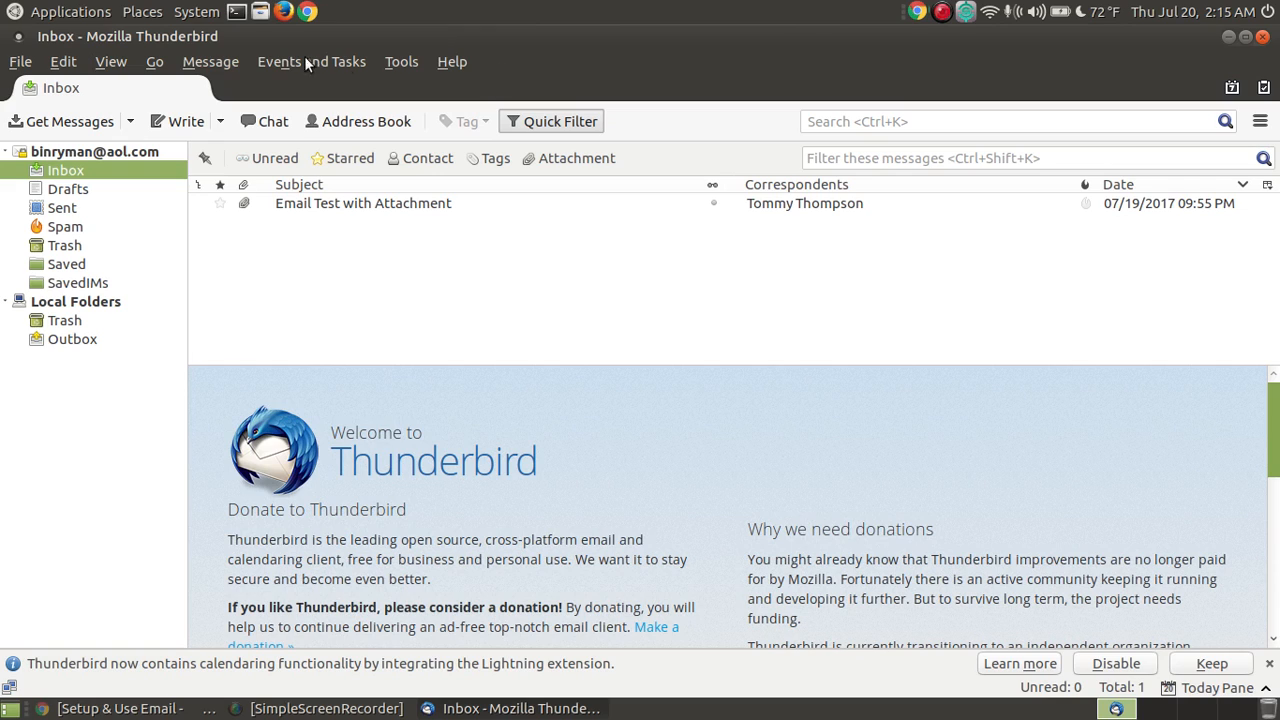
left_click(63, 62)
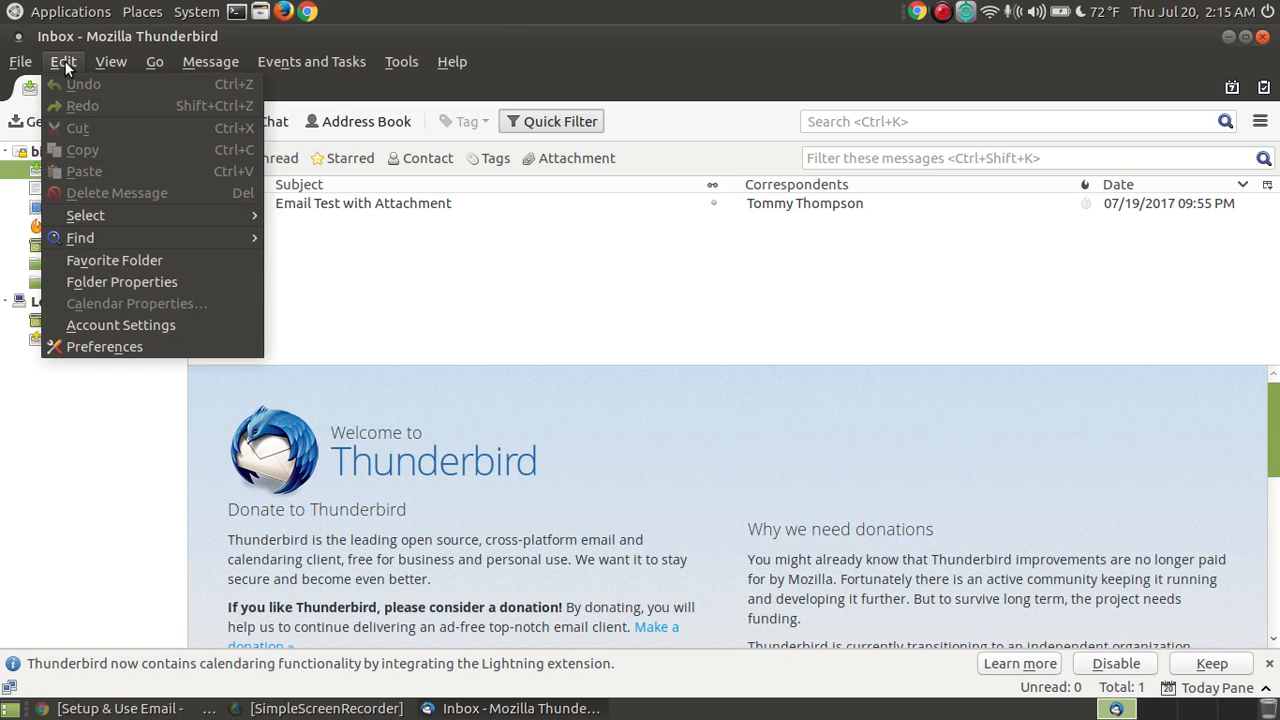
Step: Open Preferences and browse the Display, Composition, Chat, Privacy, Security, Attachments, Calendar and Advanced panes
left_click(124, 354)
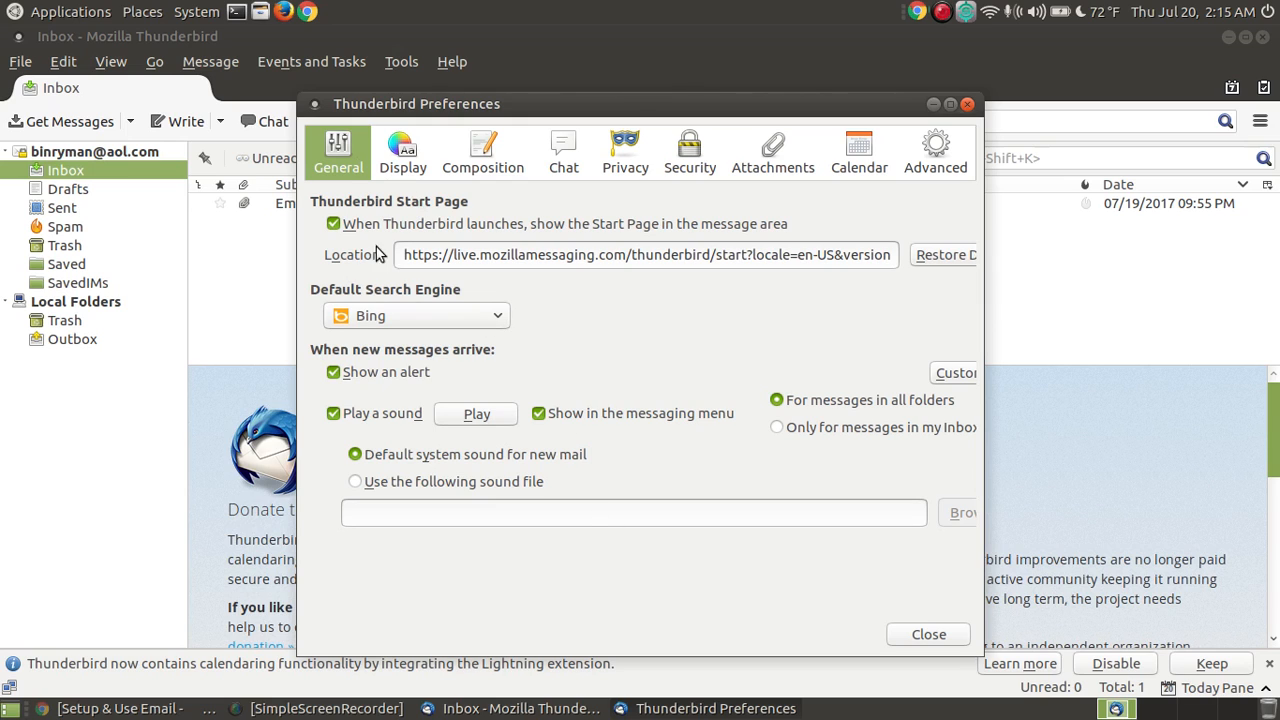
left_click(403, 150)
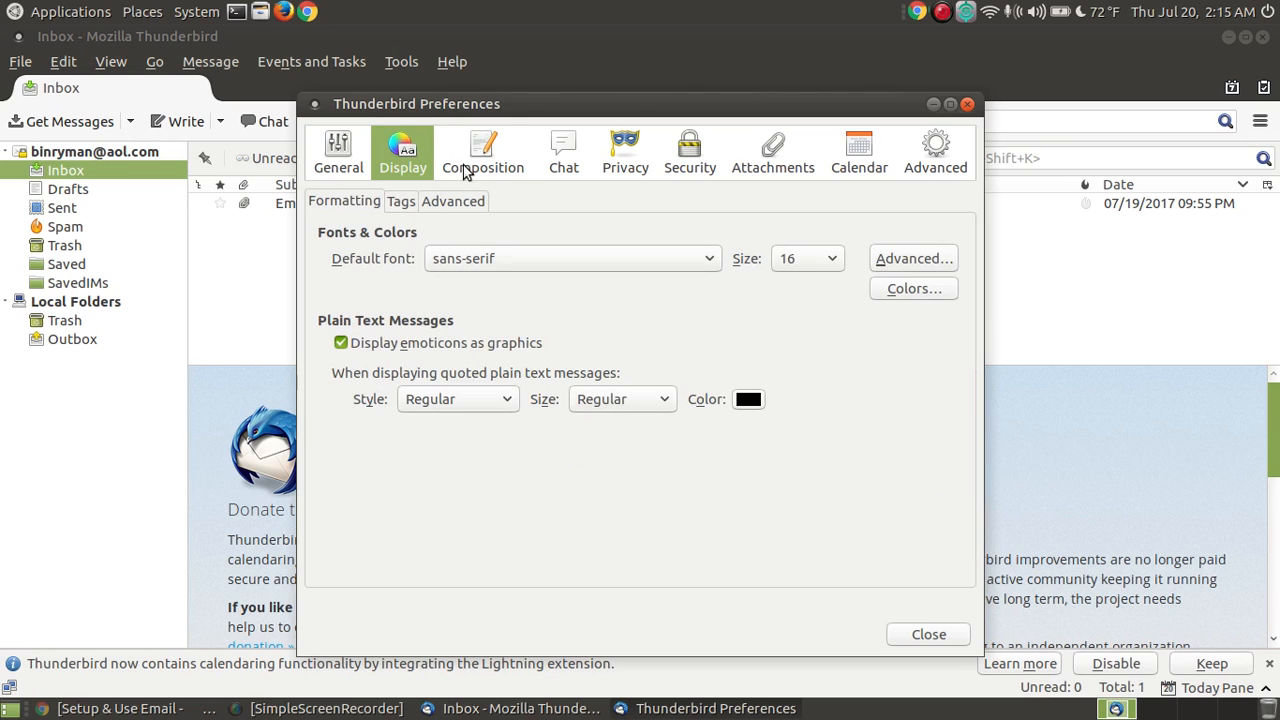
left_click(503, 150)
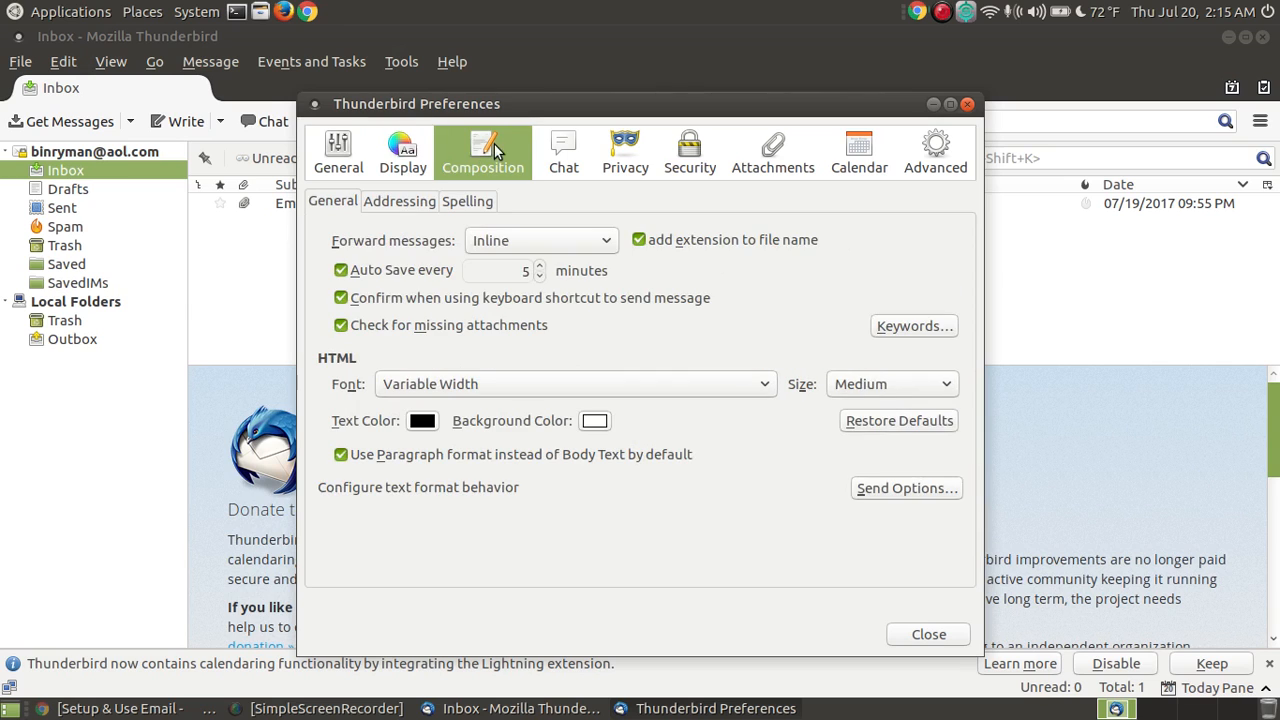
left_click(579, 150)
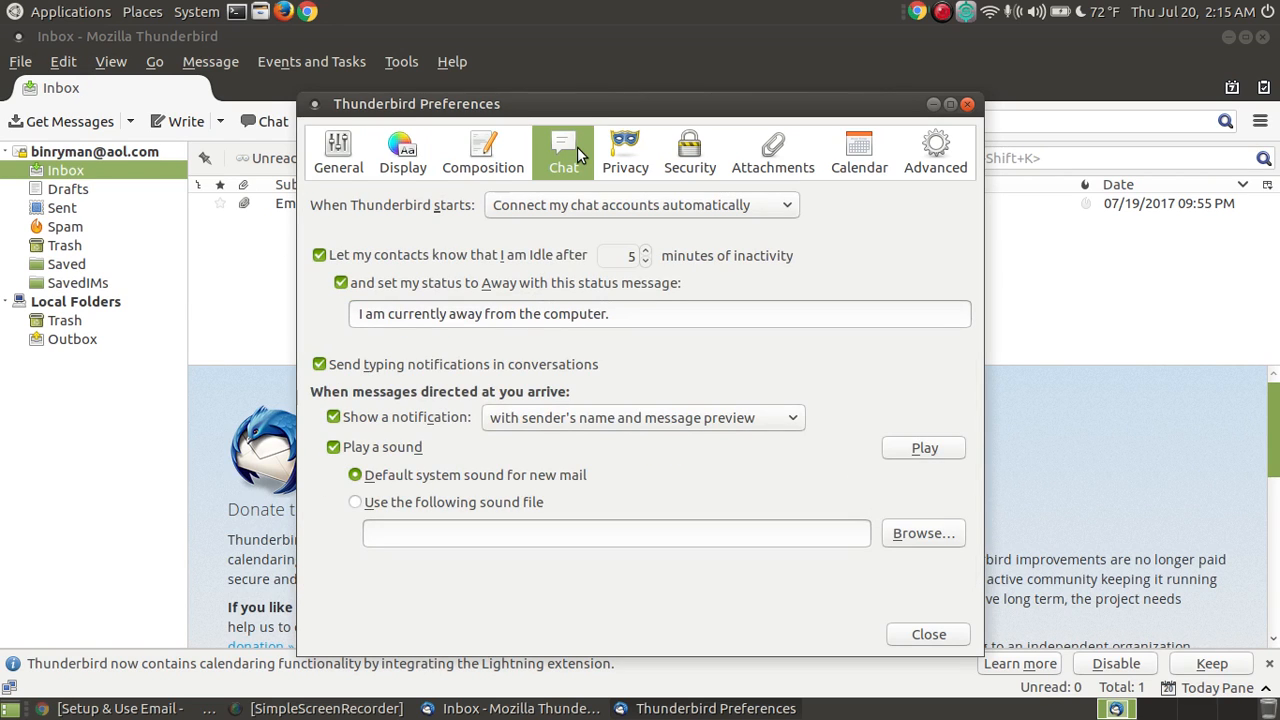
left_click(630, 152)
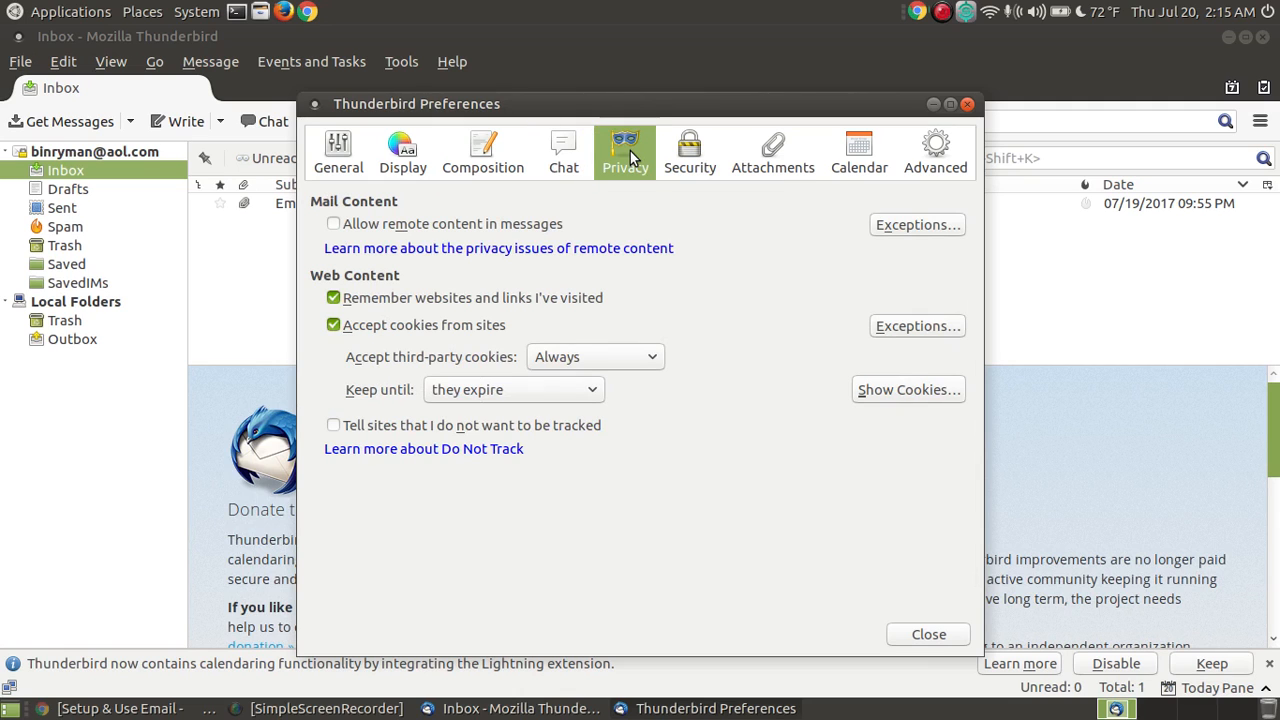
left_click(689, 158)
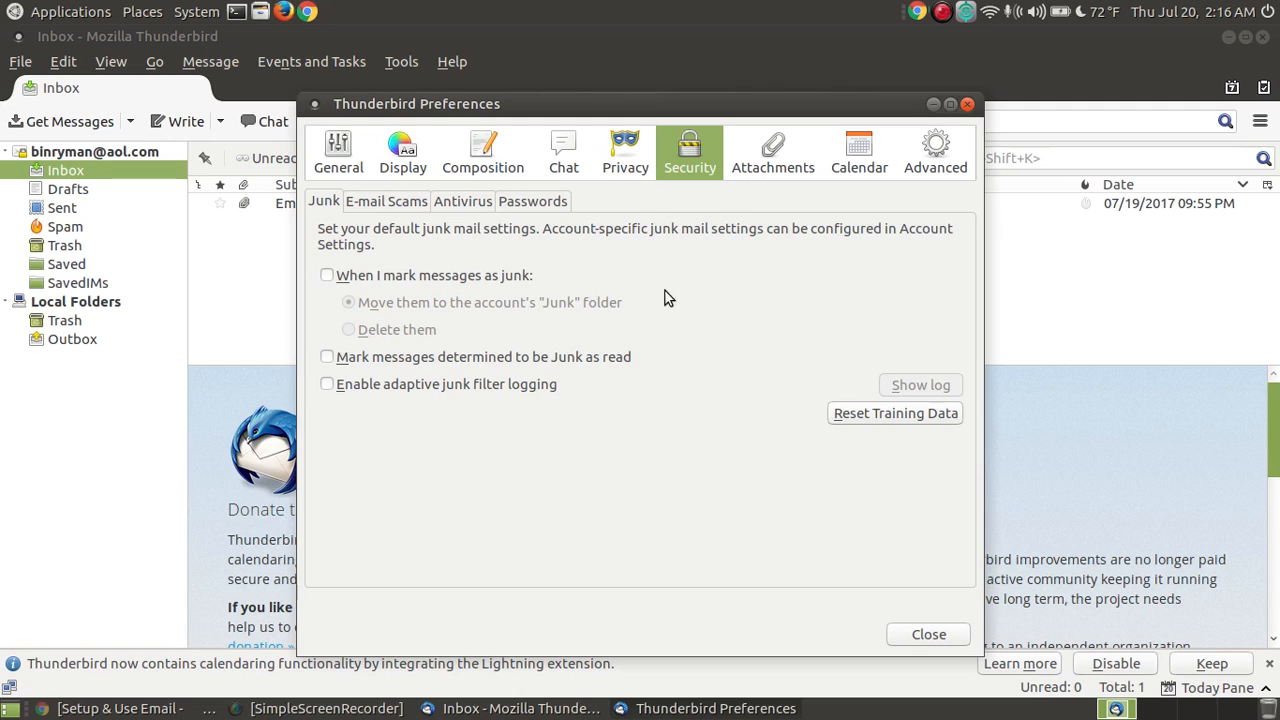
left_click(772, 160)
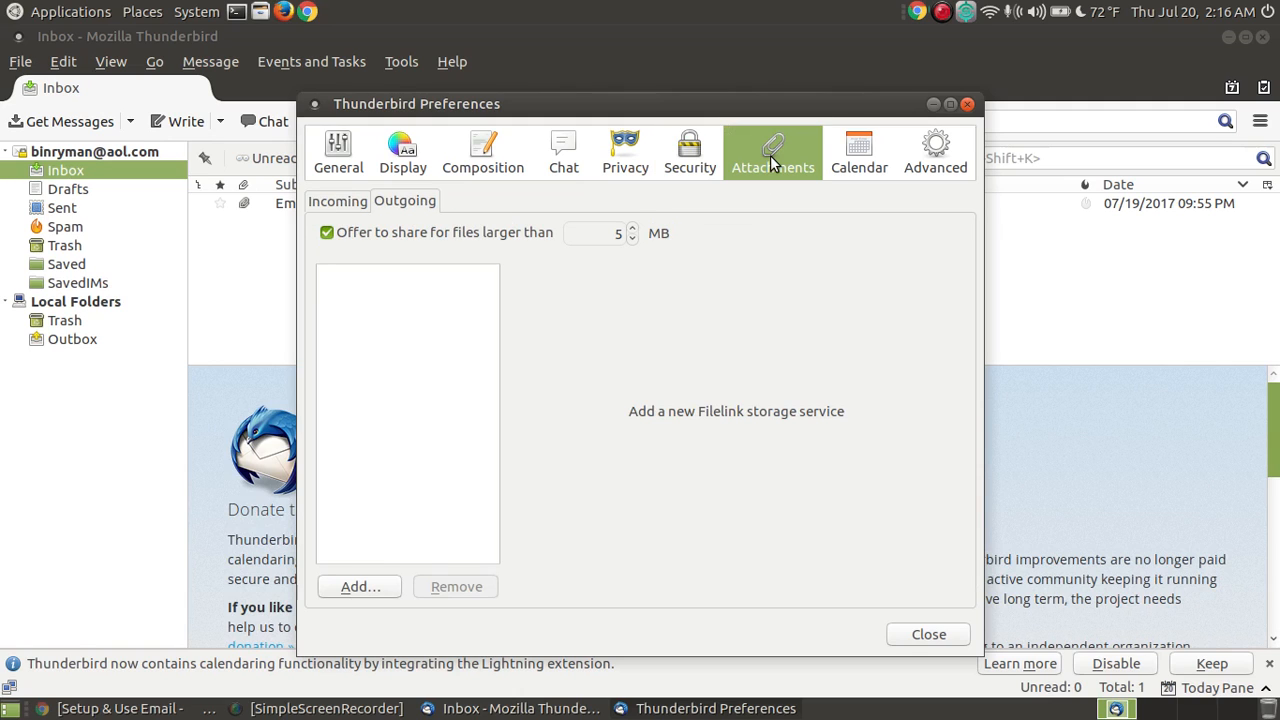
left_click(864, 160)
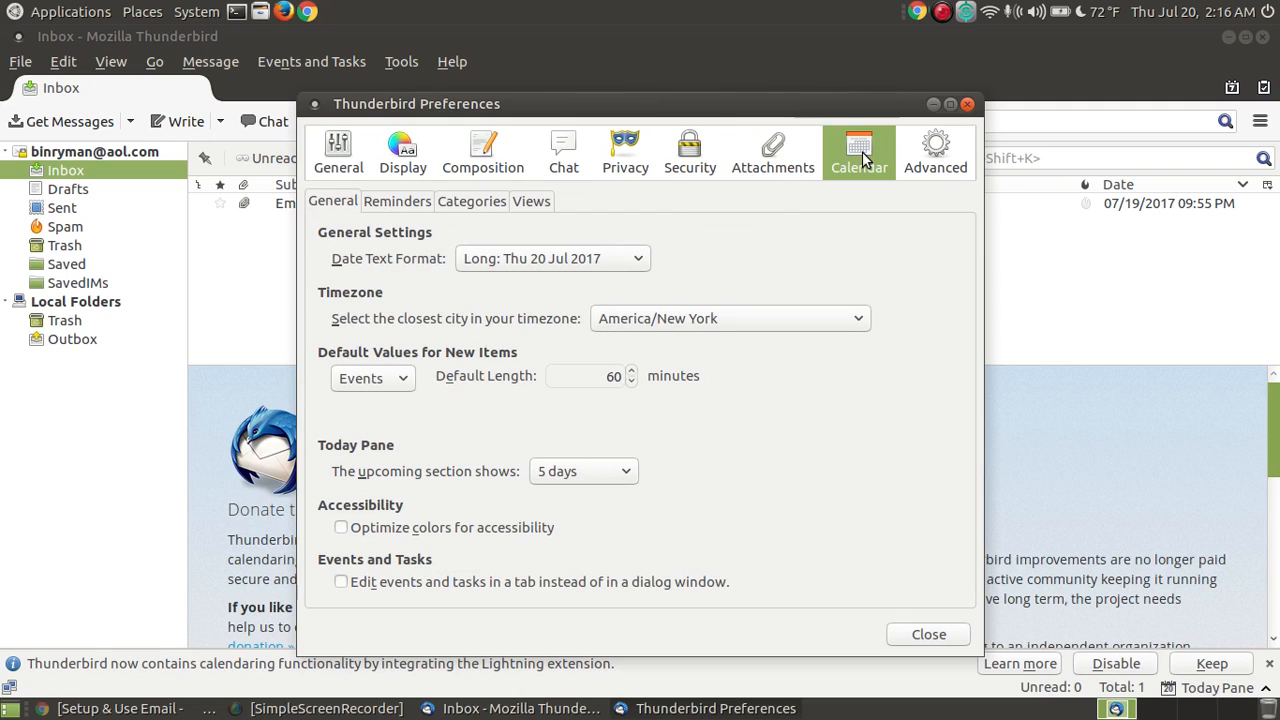
left_click(950, 158)
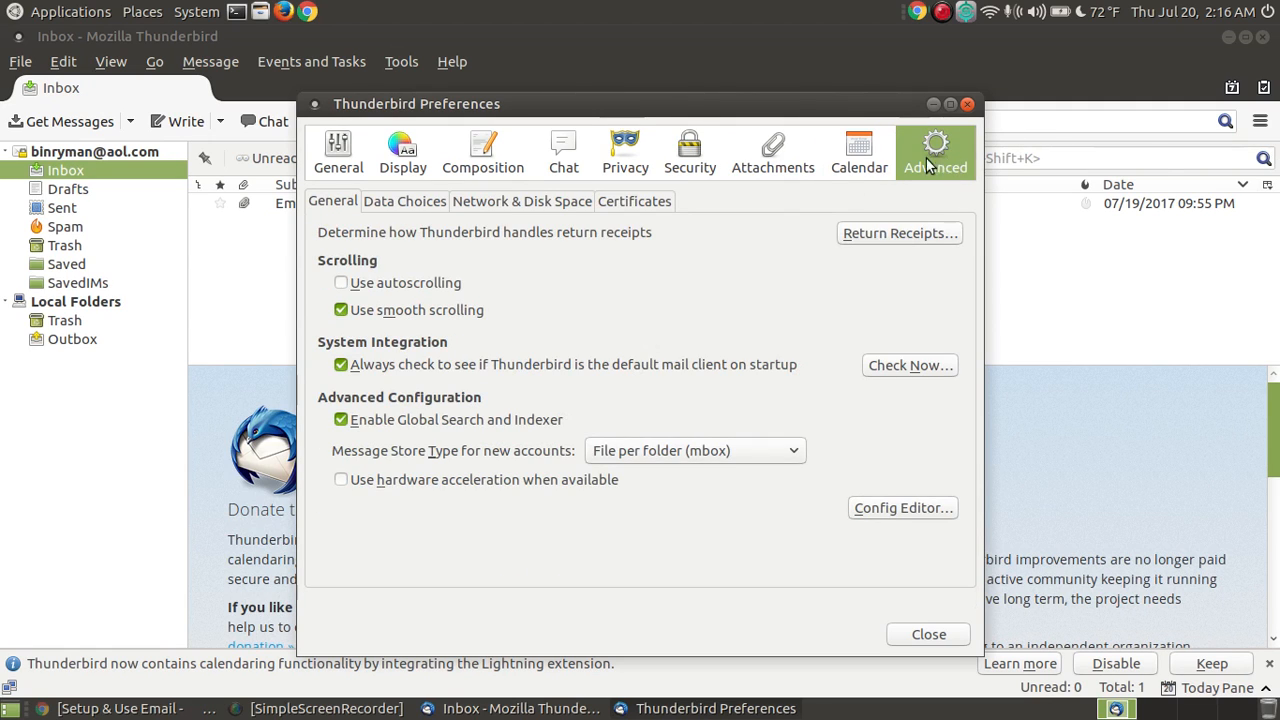
Step: On the General pane, uncheck showing the Start Page at launch and close Preferences
left_click(350, 158)
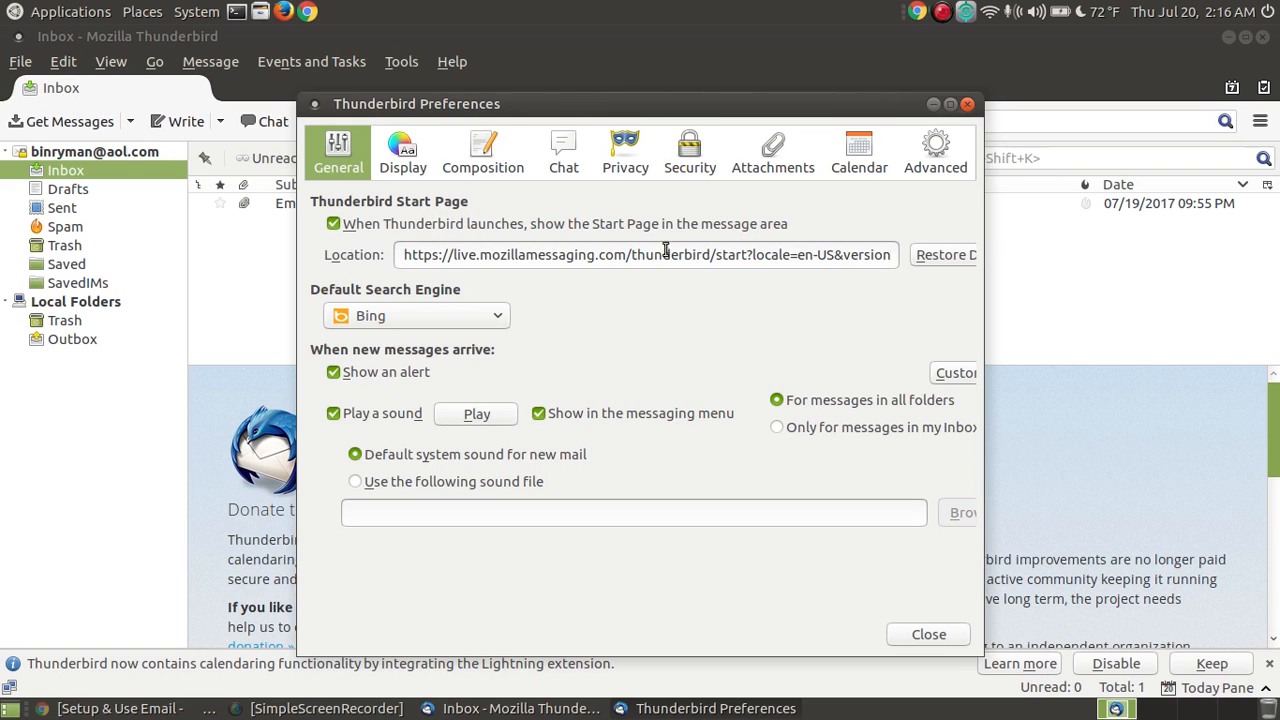
left_click(334, 224)
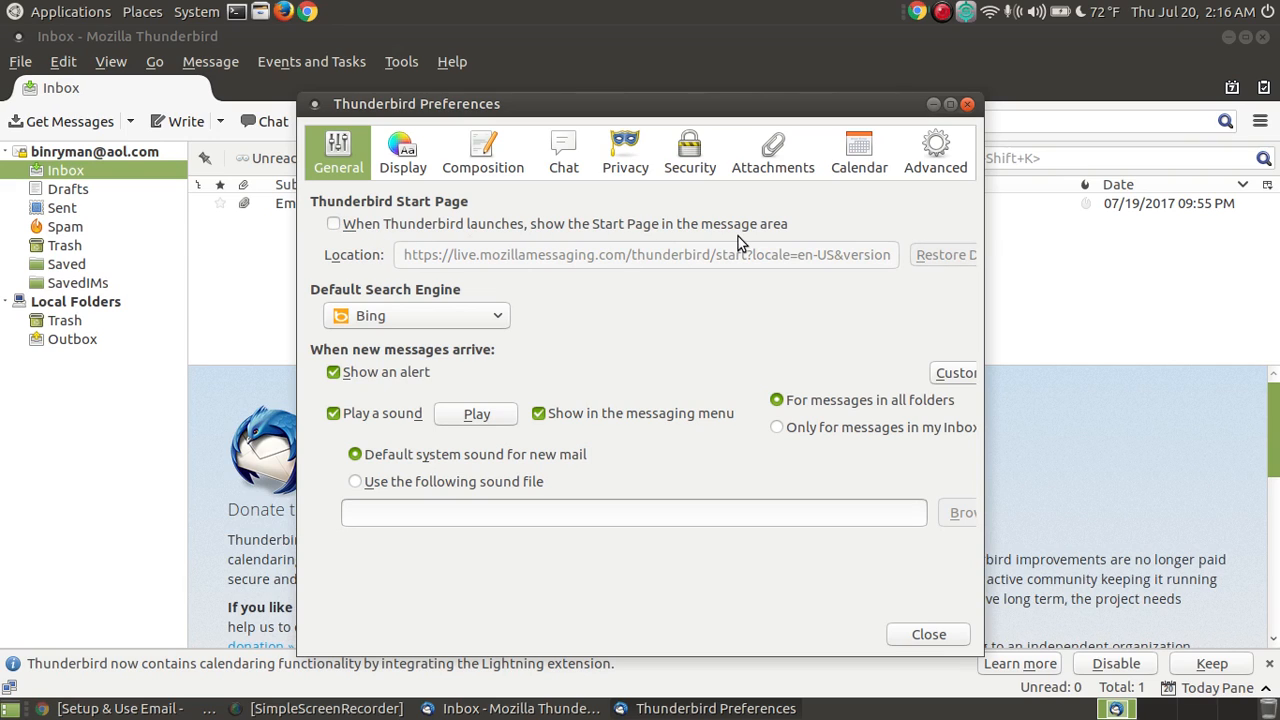
left_click(929, 634)
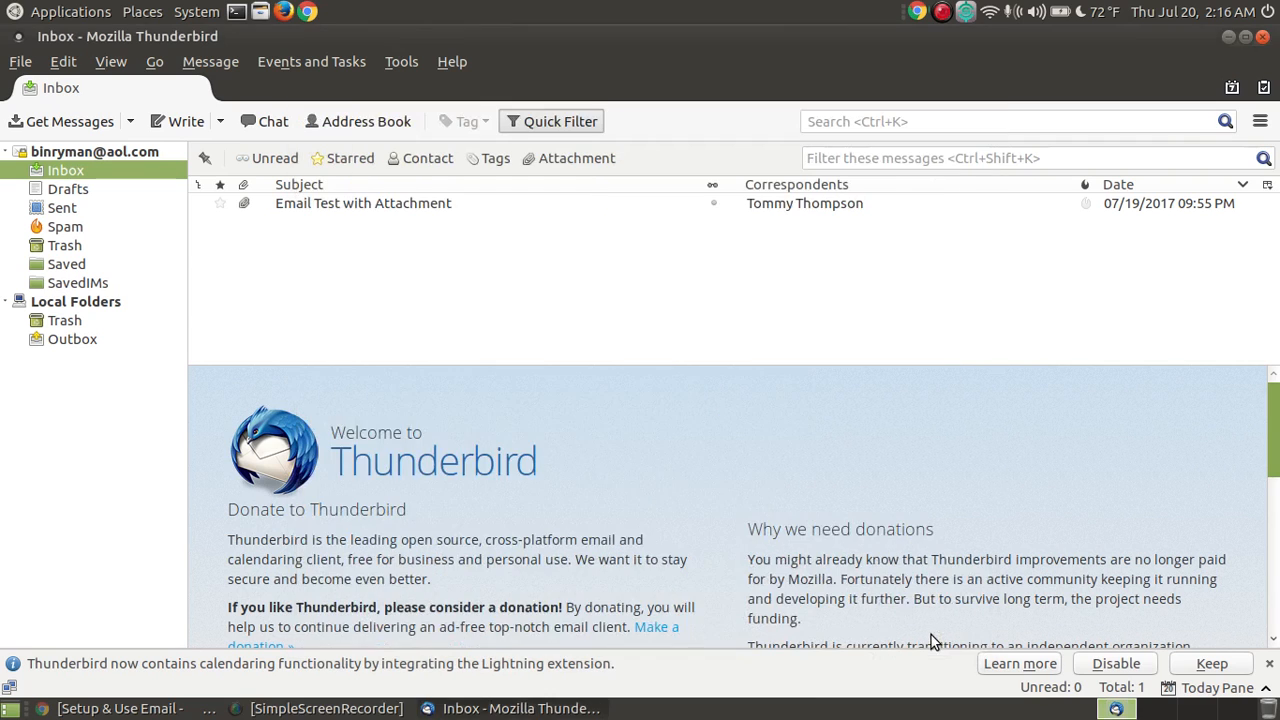
Step: Restart Thunderbird and open 'Email Test with Attachment' in its own tab
left_click(1262, 36)
left_click(17, 18)
mouse_move(86, 140)
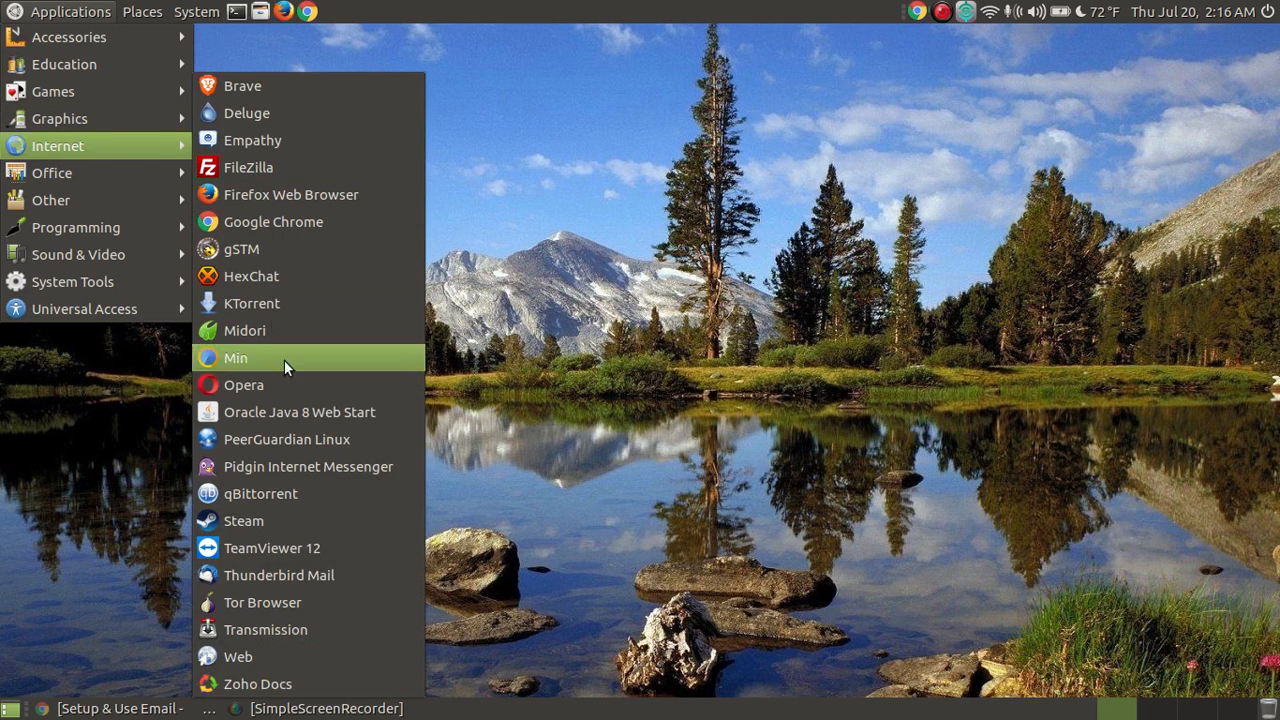
left_click(280, 574)
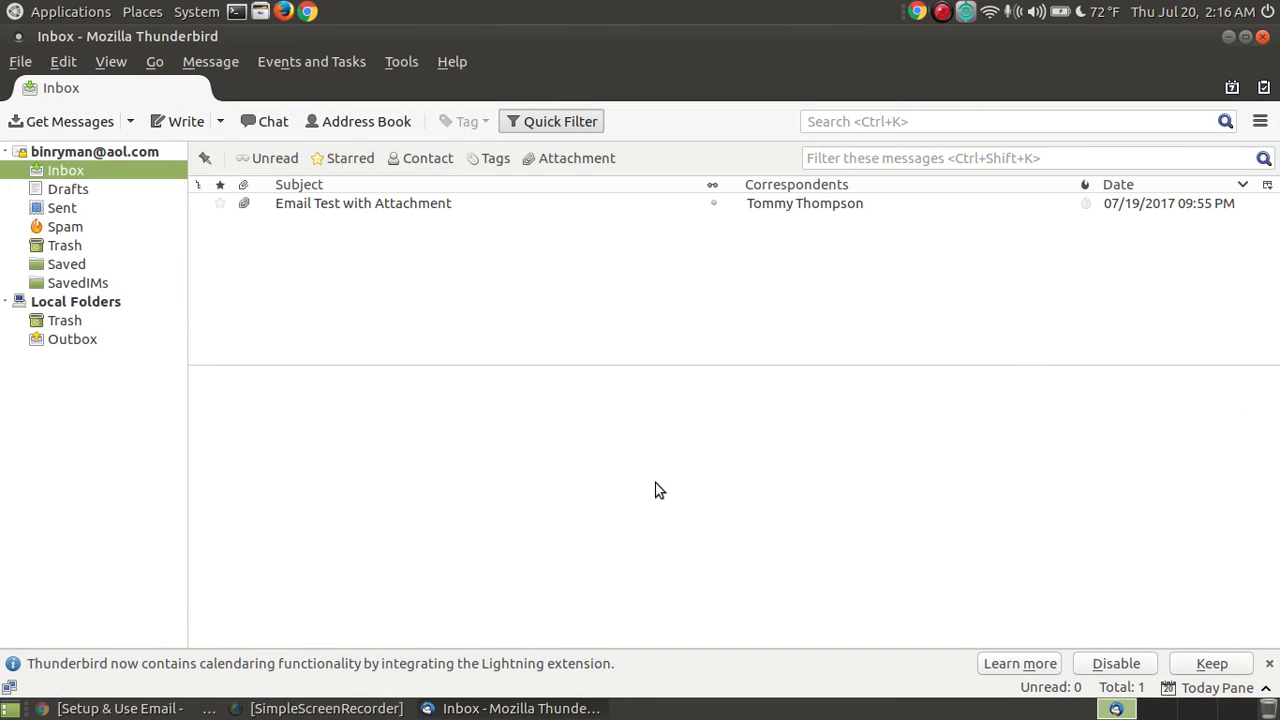
left_click(425, 205)
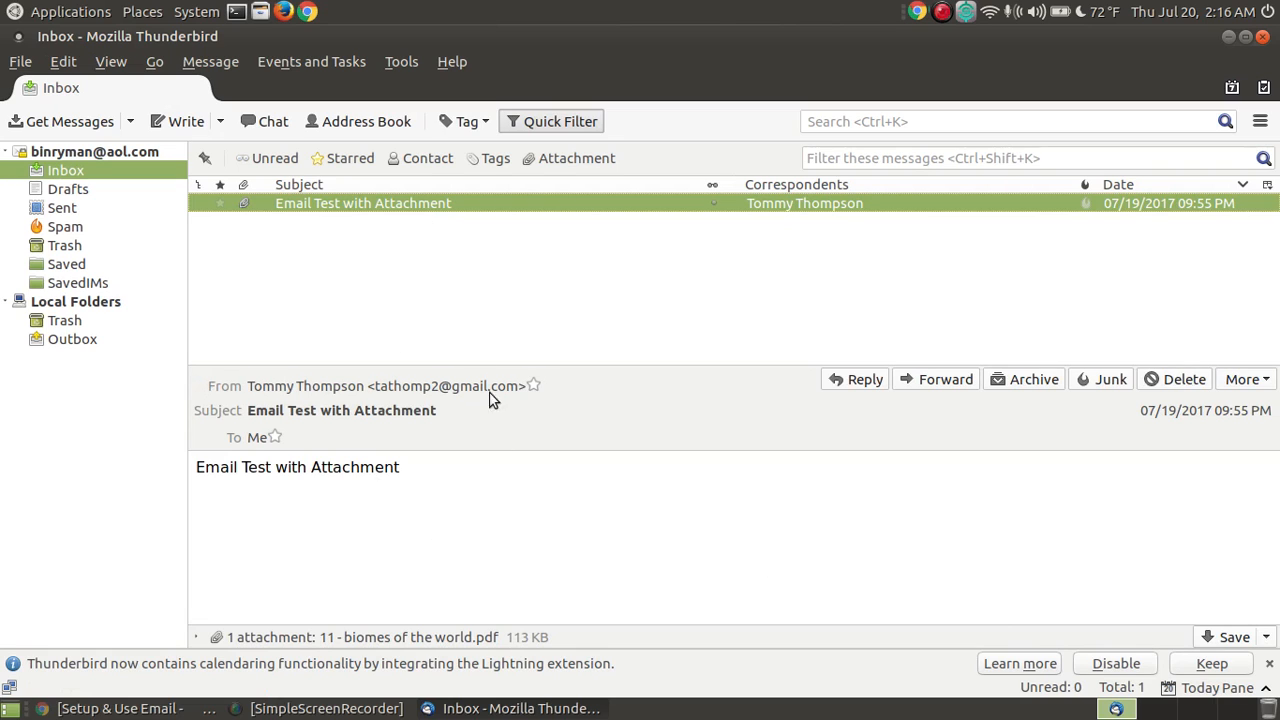
double_click(432, 203)
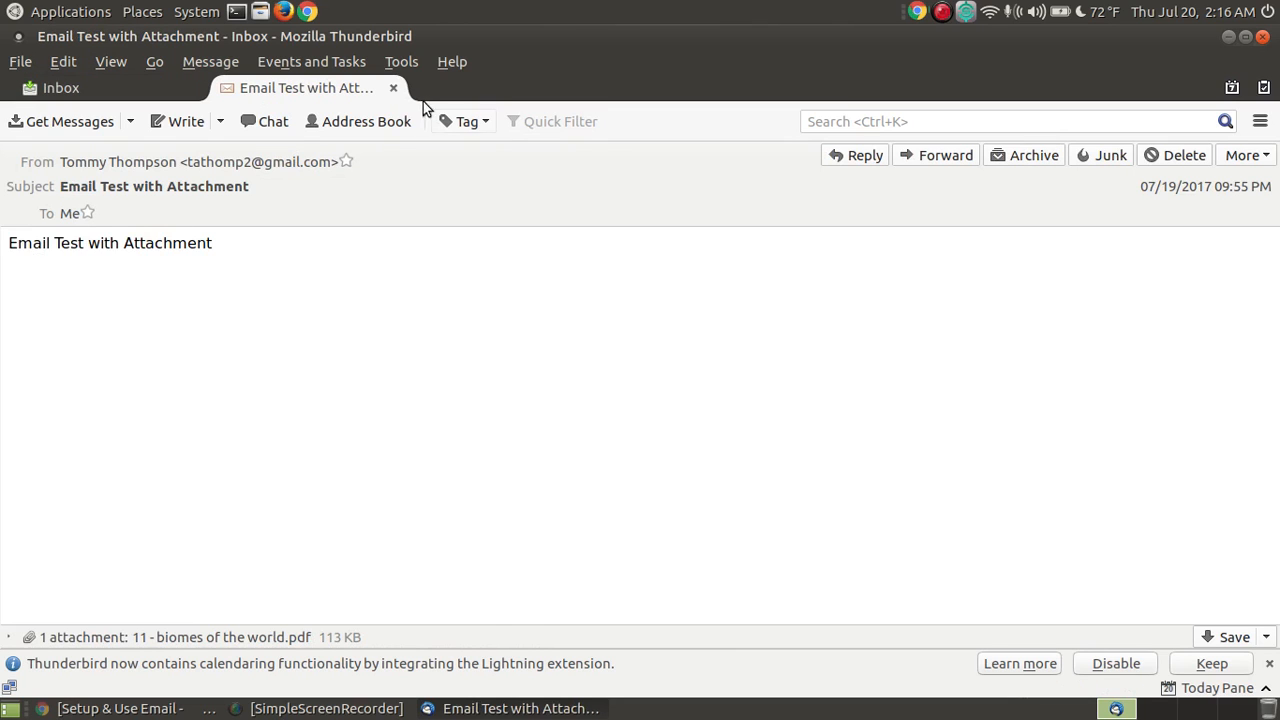
Step: Close the 'Email Test with Attachment' tab to return to the Inbox preview
left_click(392, 88)
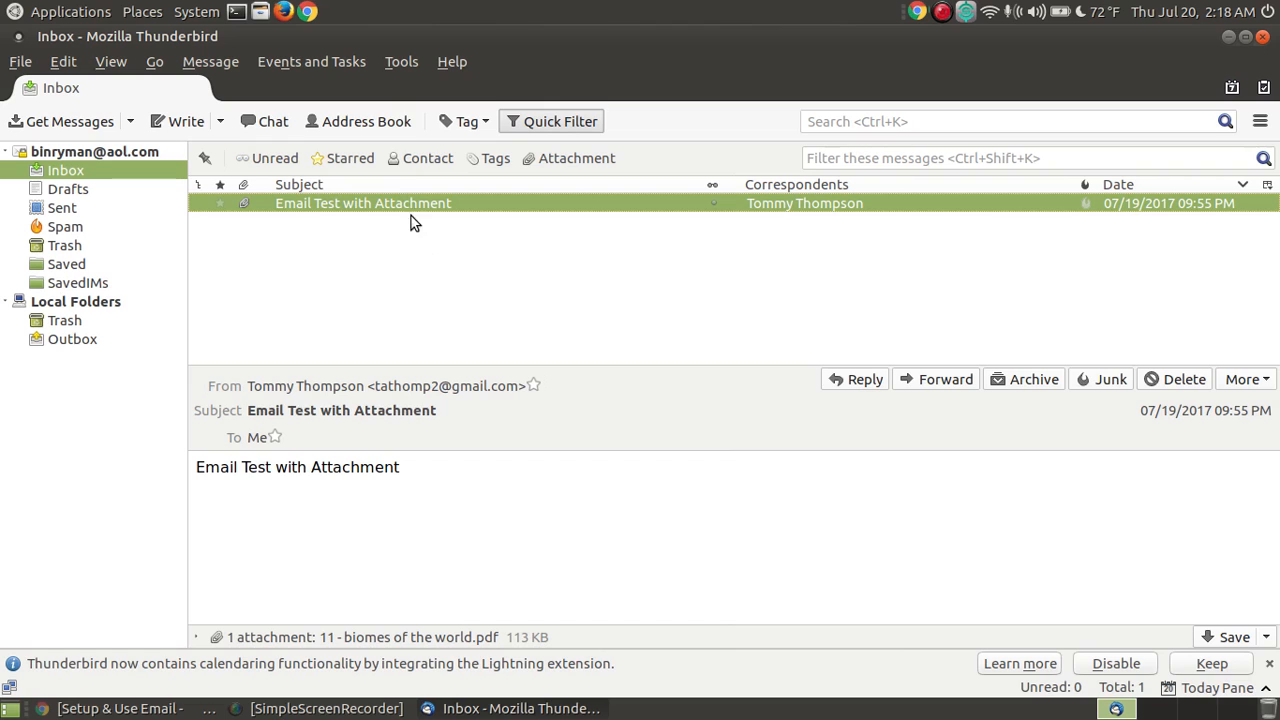
left_click(390, 121)
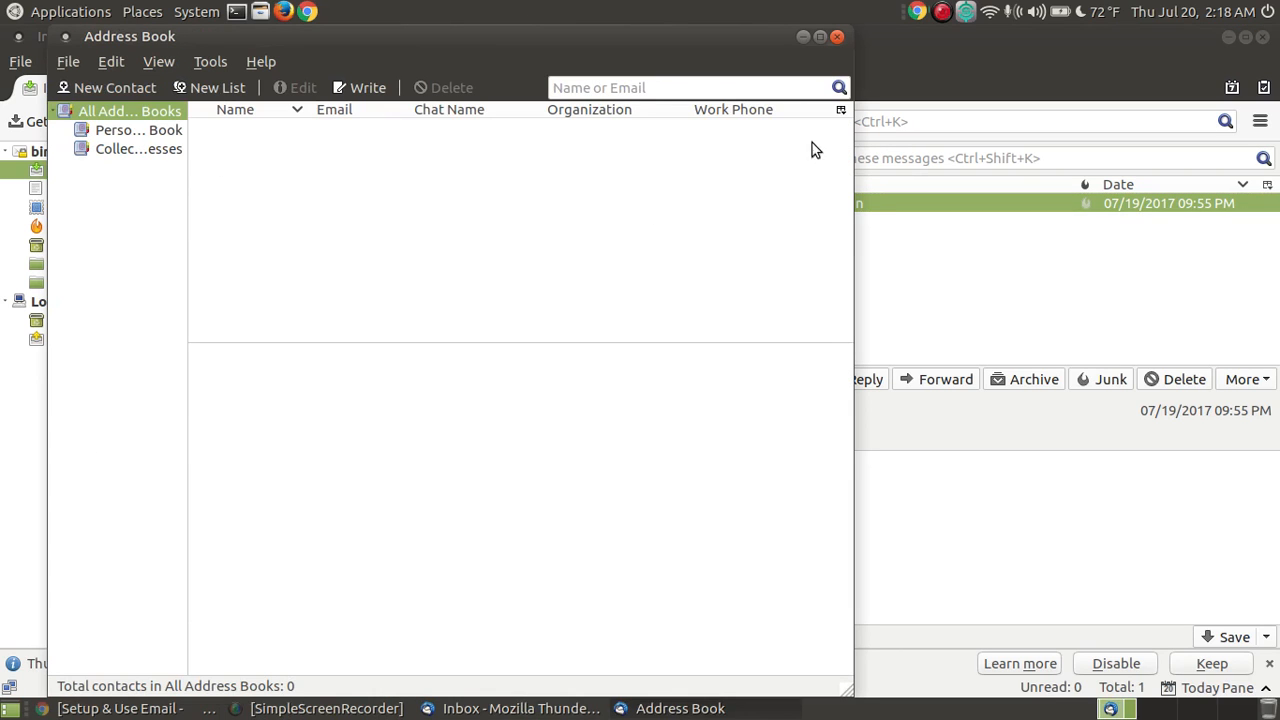
left_click(837, 37)
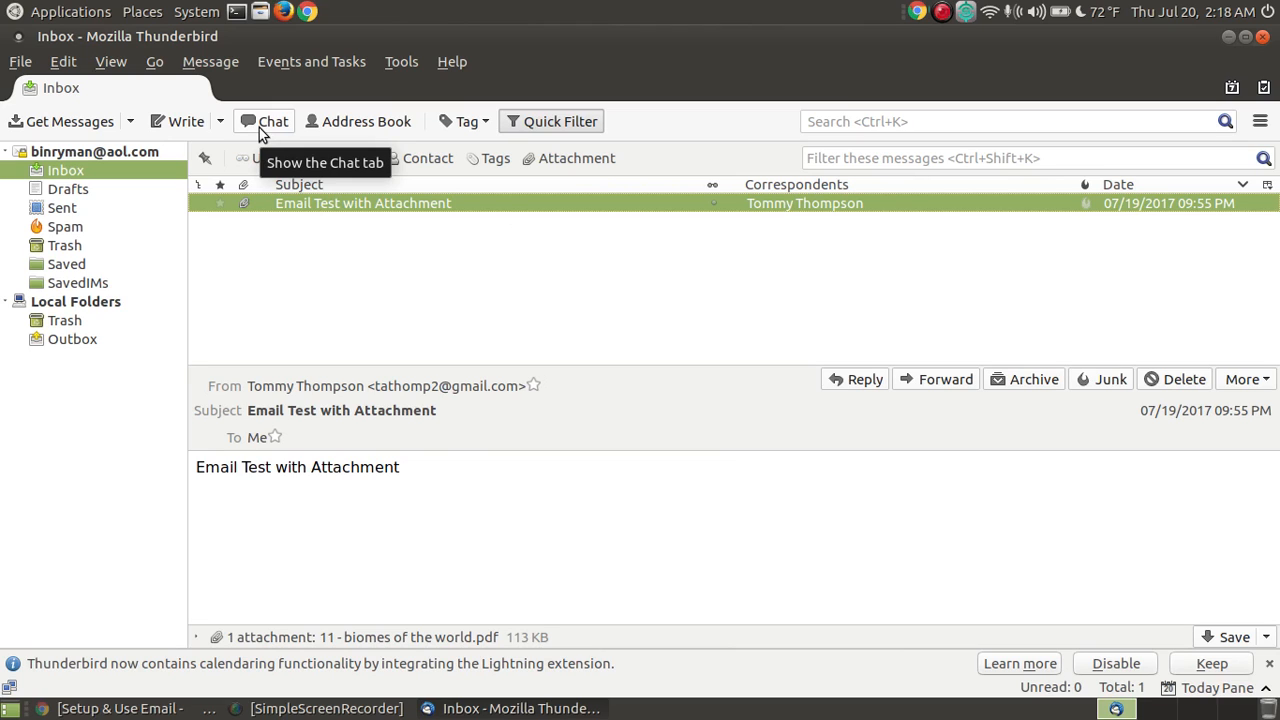
Step: In Customize Toolbar, remove Chat and add Reply after Write on the mail toolbar
right_click(684, 114)
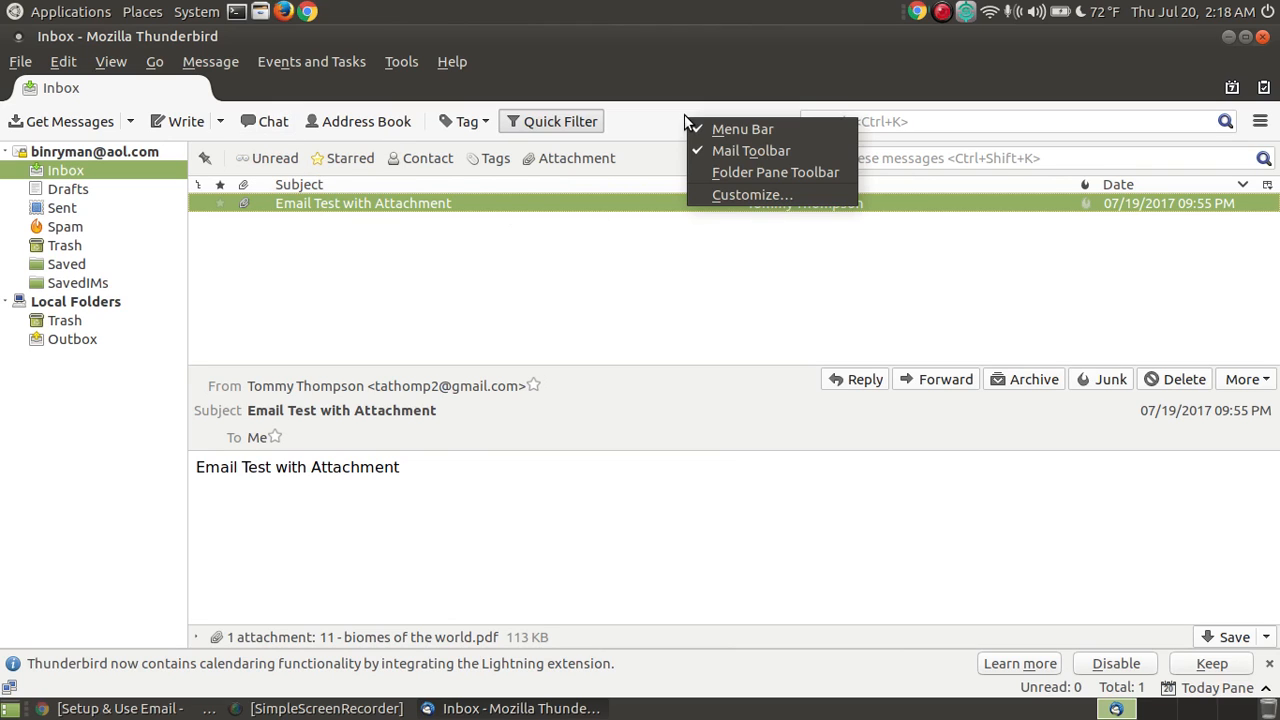
left_click(795, 196)
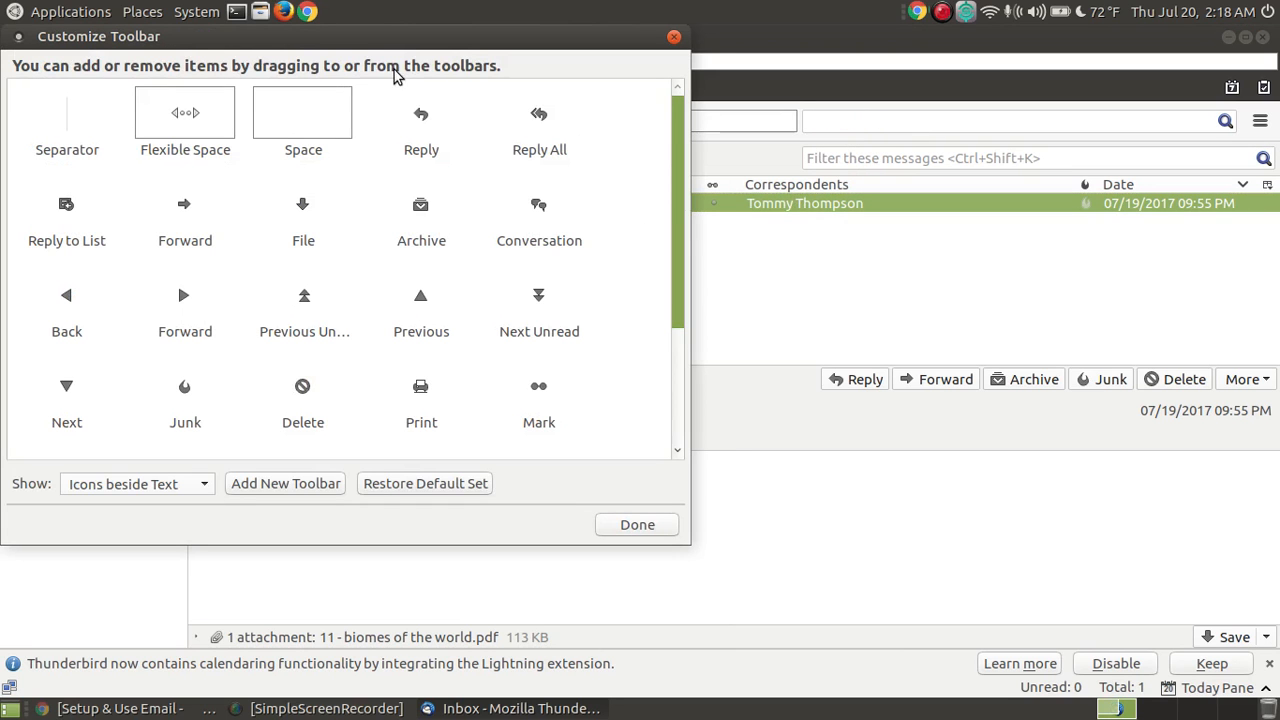
left_click_drag(353, 35, 634, 159)
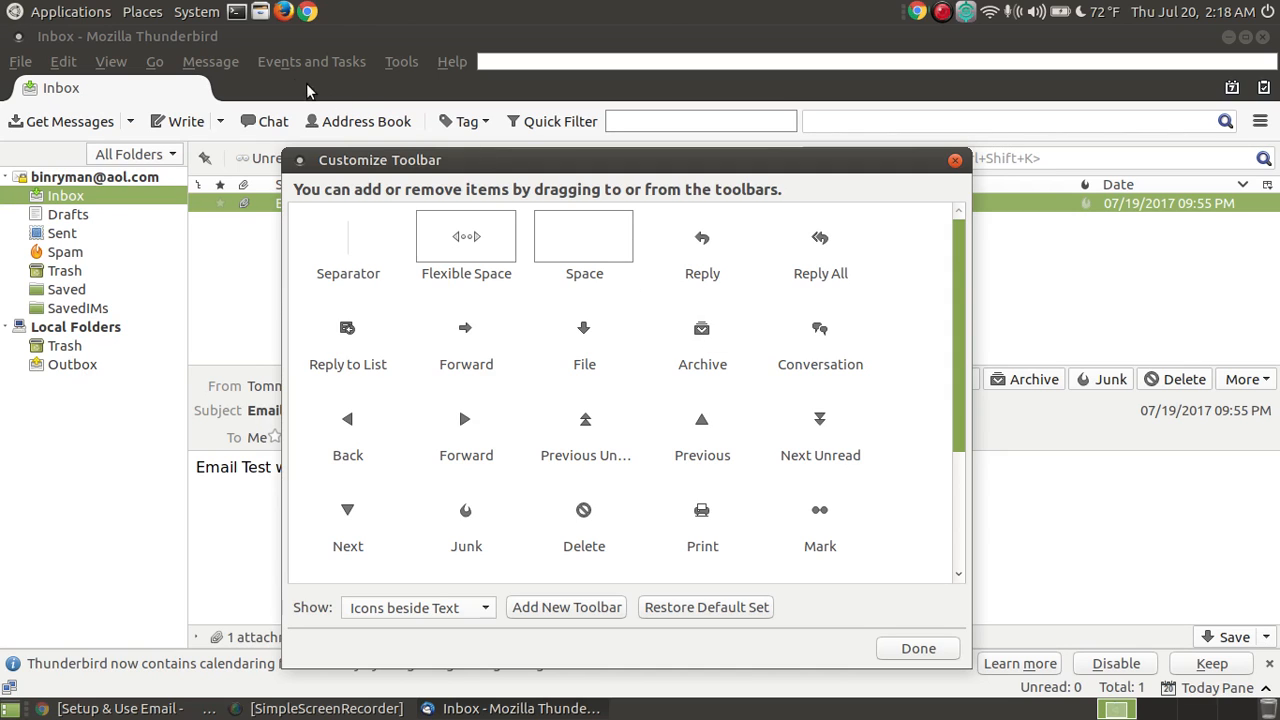
left_click_drag(273, 121, 898, 478)
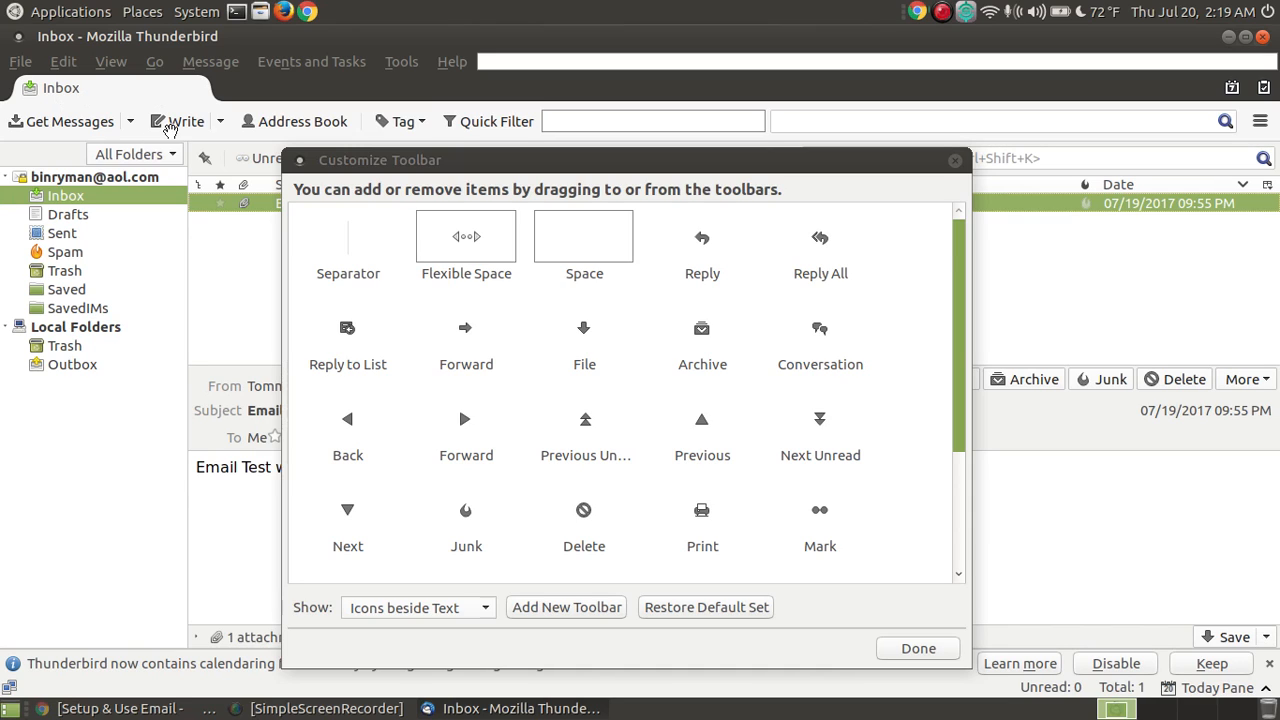
left_click_drag(170, 130, 210, 114)
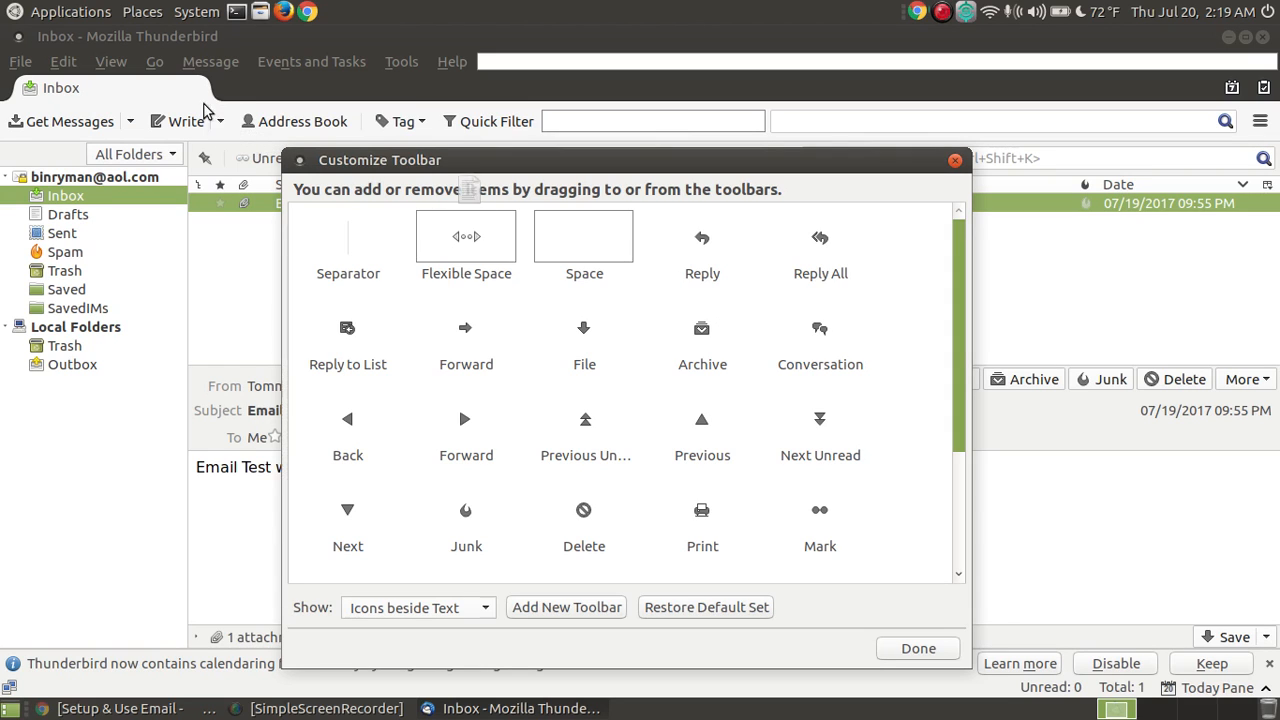
left_click_drag(706, 244, 240, 124)
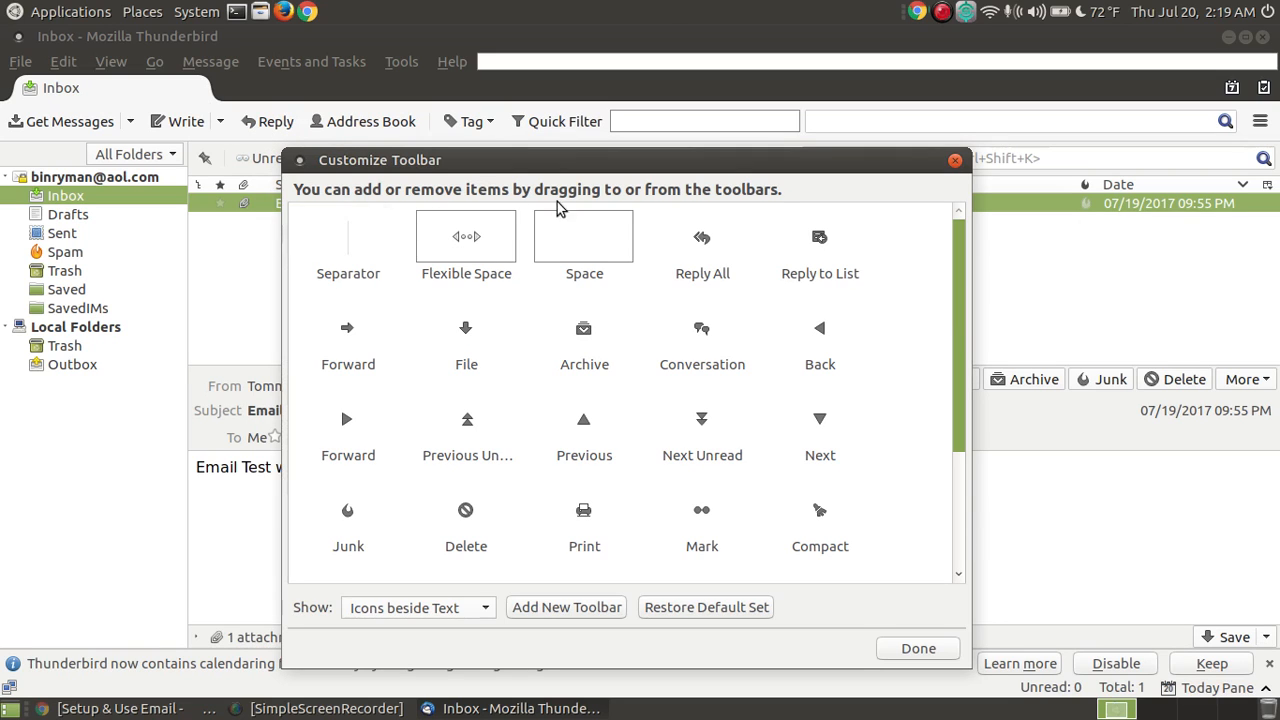
Step: Add Reply All, Forward, File and Delete to the mail toolbar
left_click_drag(561, 164, 668, 192)
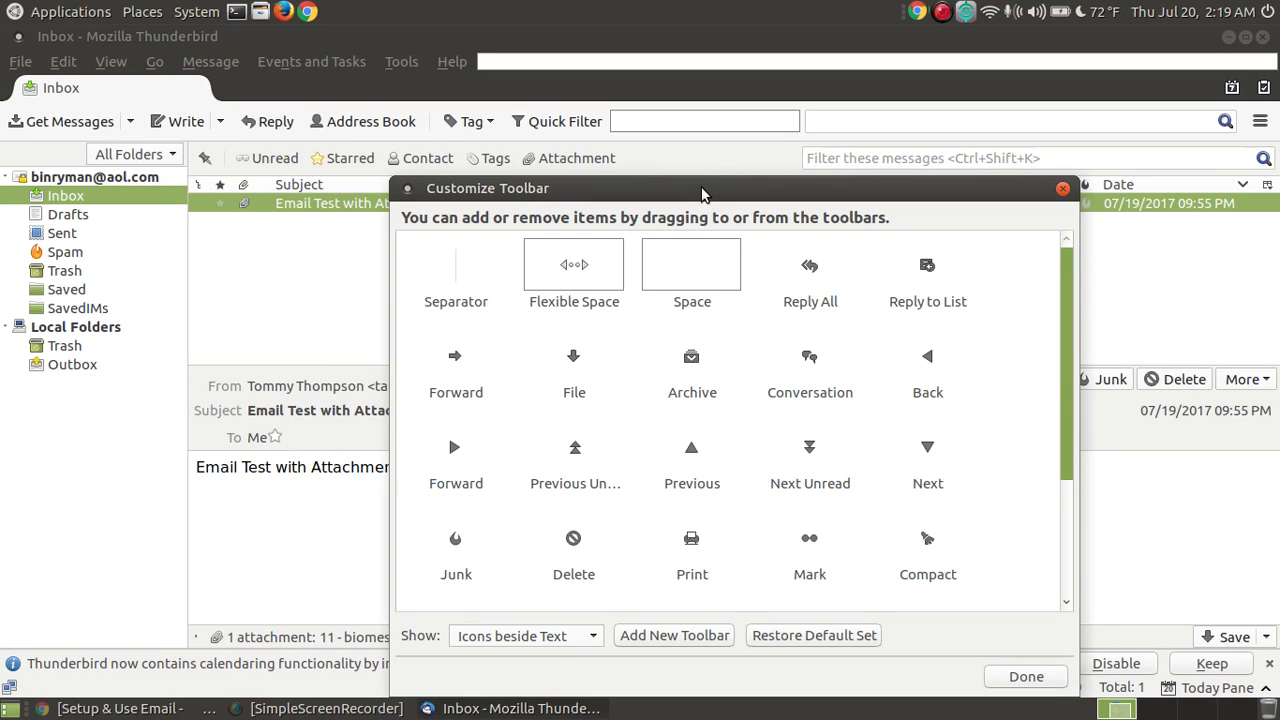
left_click_drag(701, 188, 716, 220)
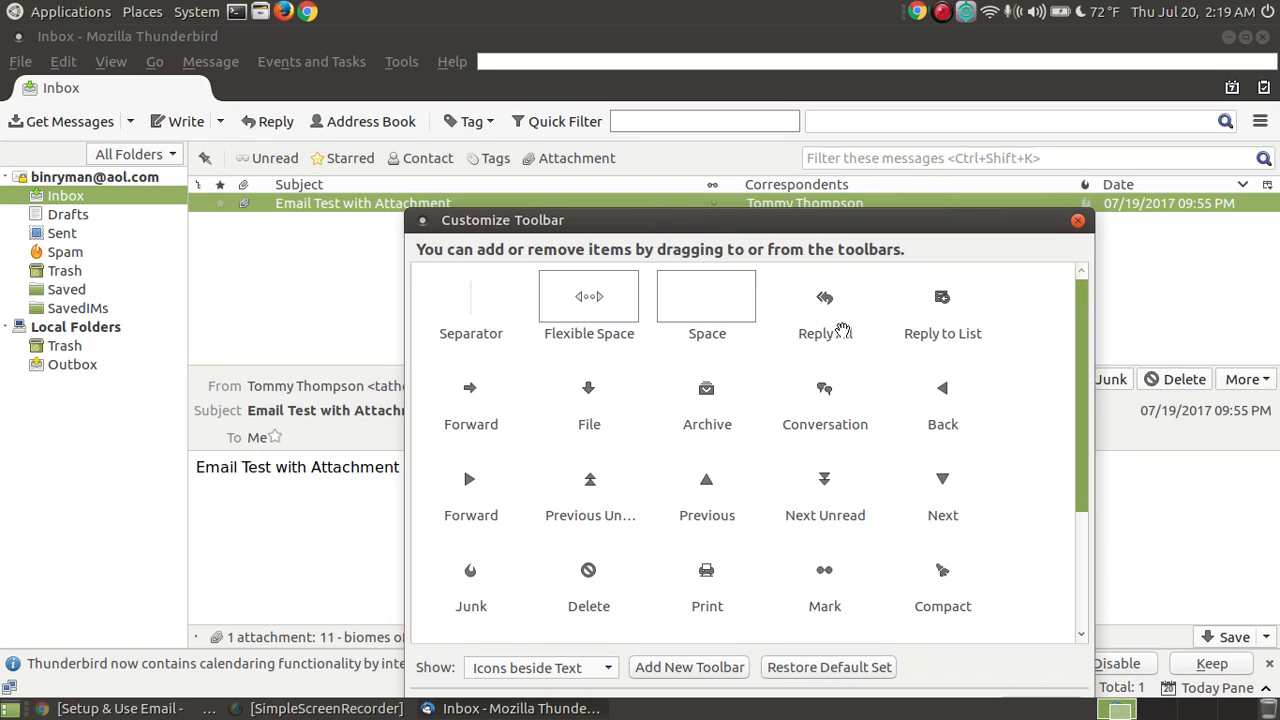
left_click_drag(838, 318, 314, 120)
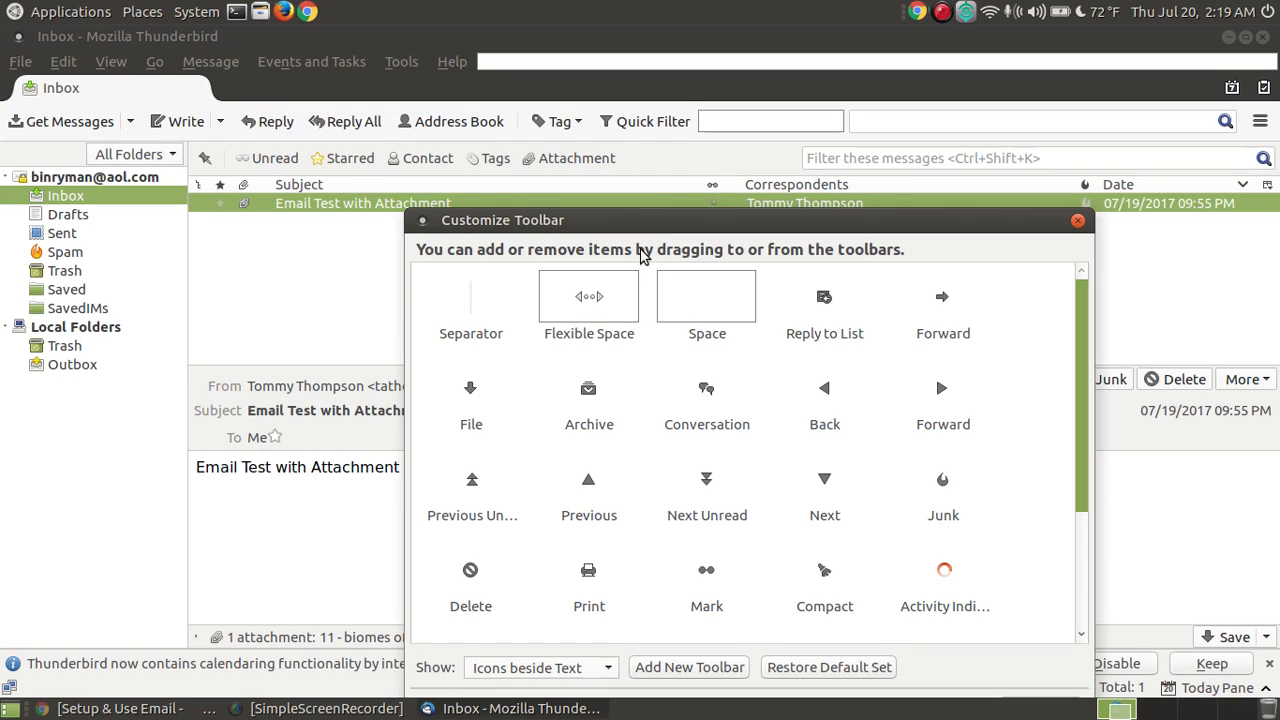
left_click_drag(694, 295, 573, 187)
left_click_drag(943, 300, 406, 121)
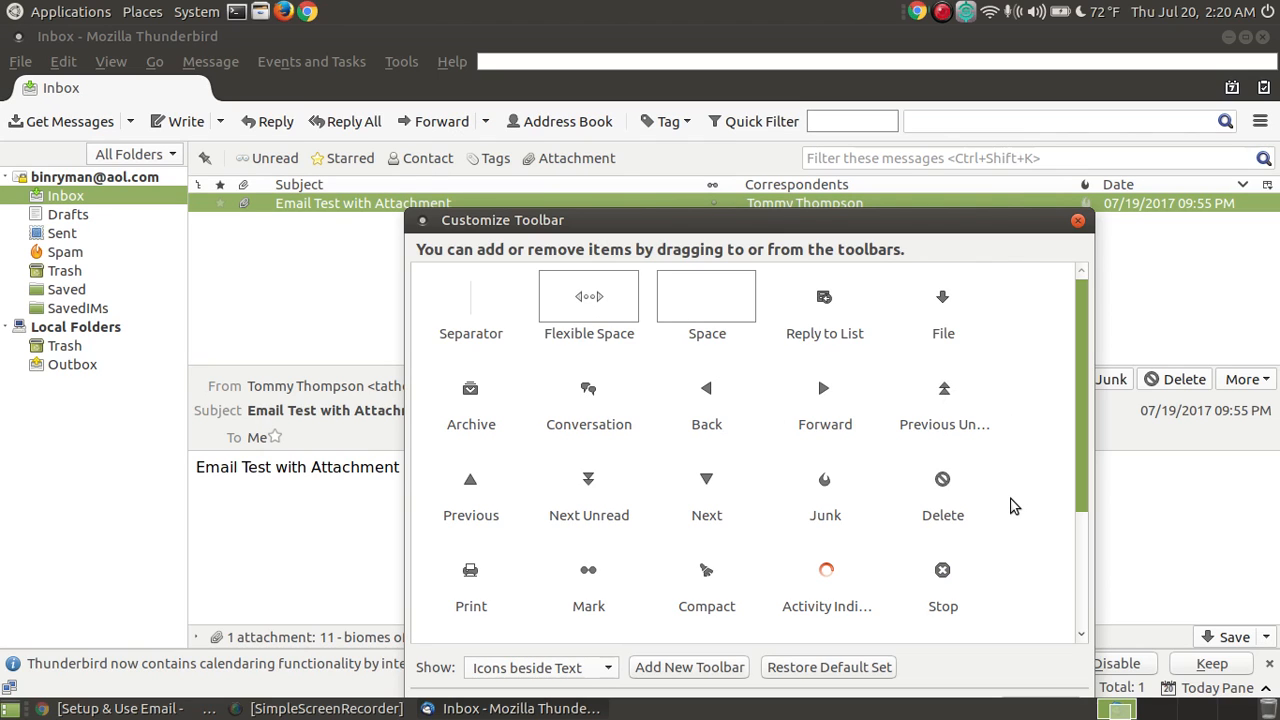
left_click_drag(980, 318, 494, 122)
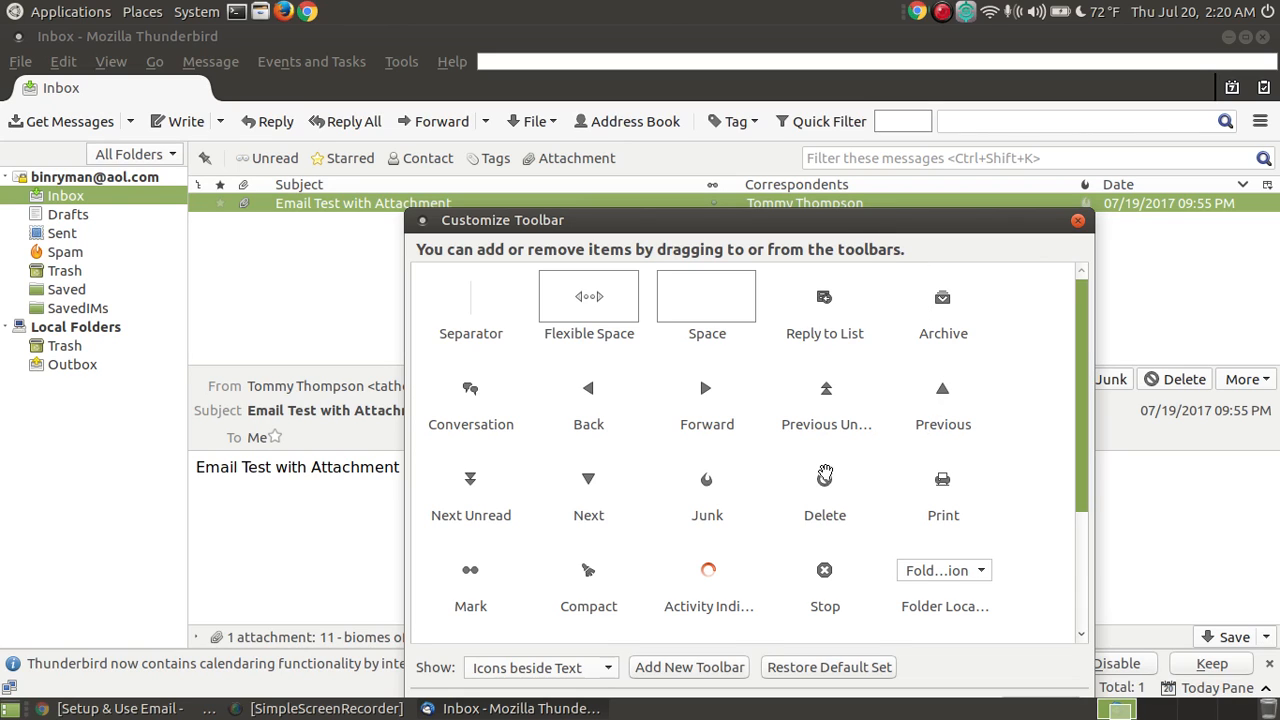
left_click_drag(826, 481, 716, 122)
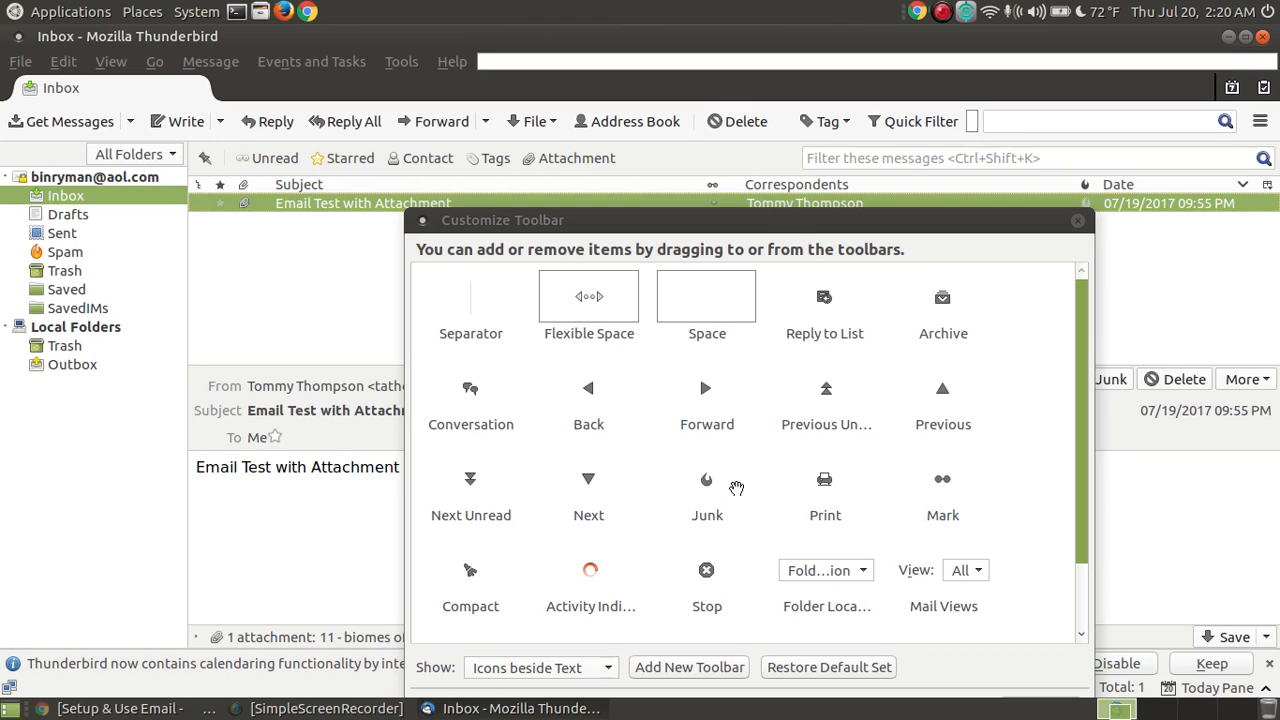
Step: Add Junk to the toolbar and close the Customize Toolbar window
left_click_drag(705, 480, 868, 126)
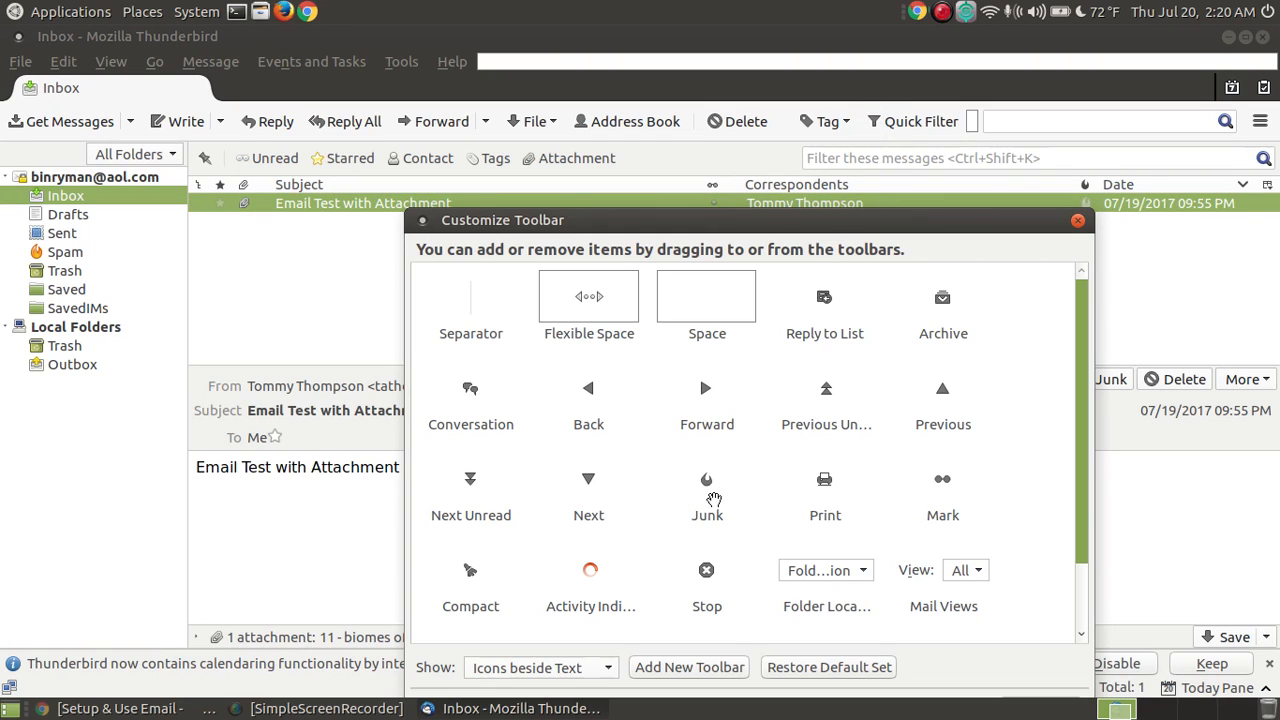
left_click_drag(711, 498, 860, 112)
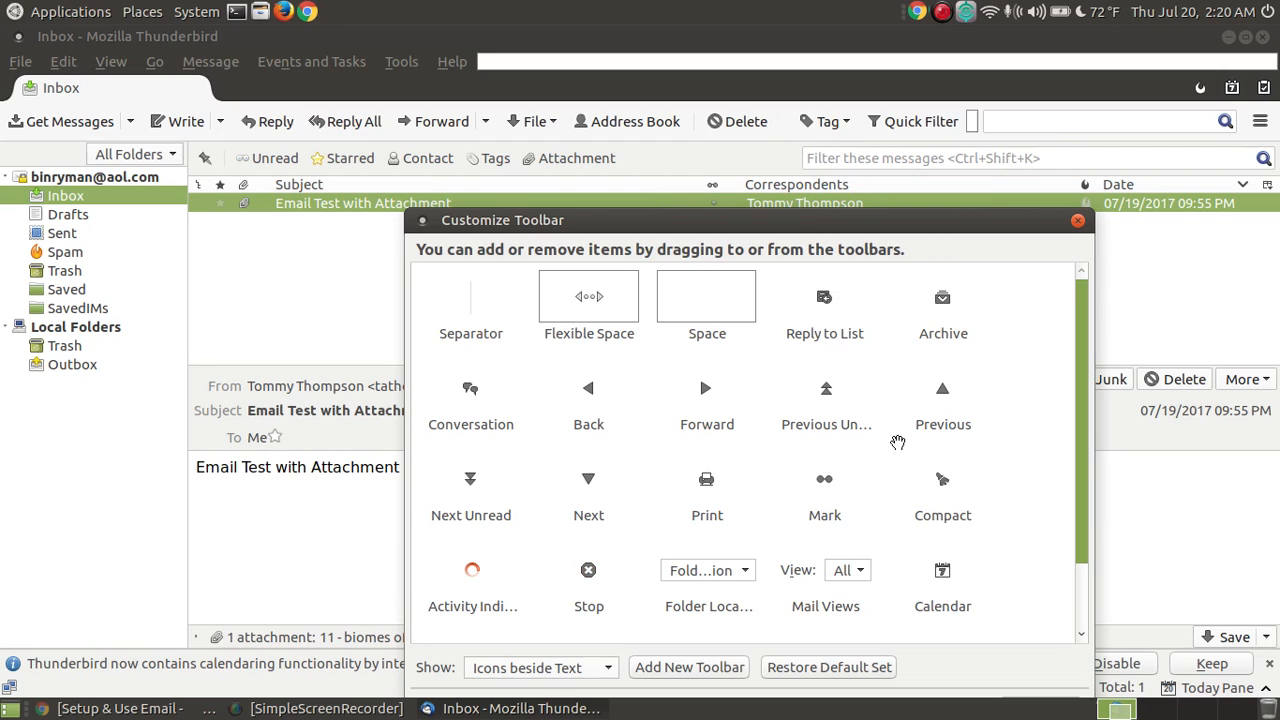
scroll(883, 464, "down", 1)
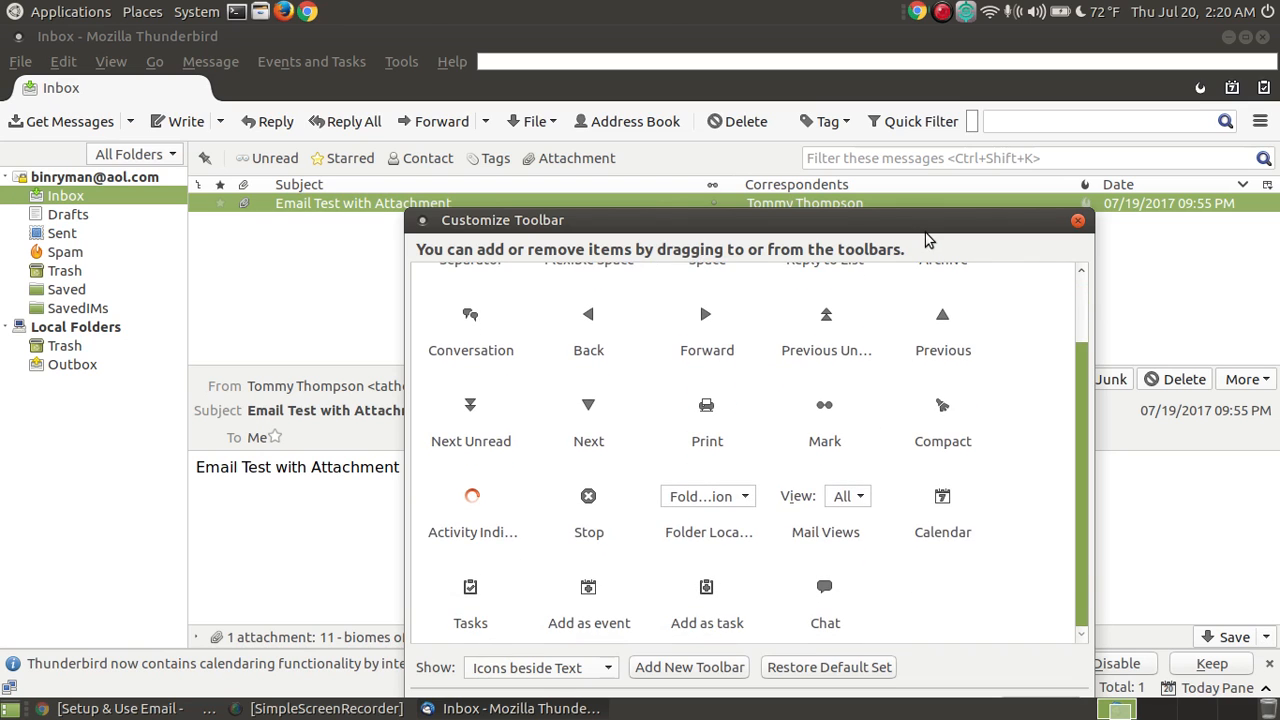
left_click_drag(920, 222, 888, 219)
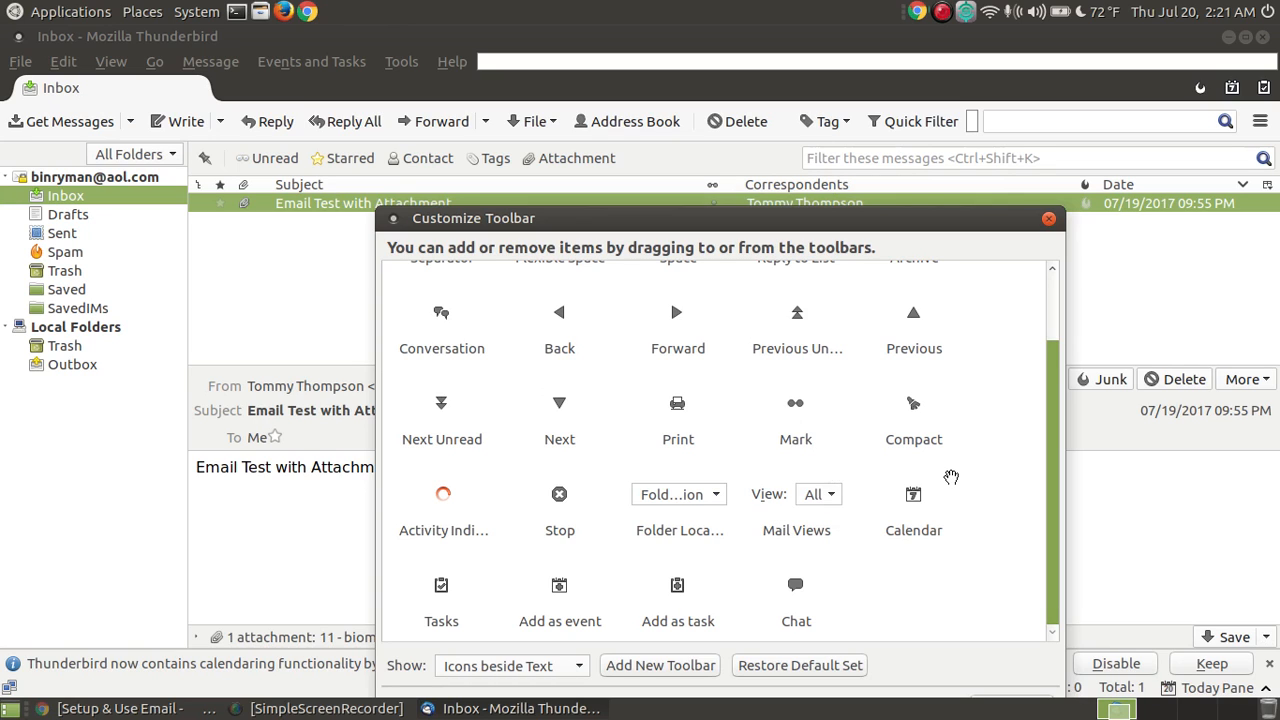
left_click(1049, 218)
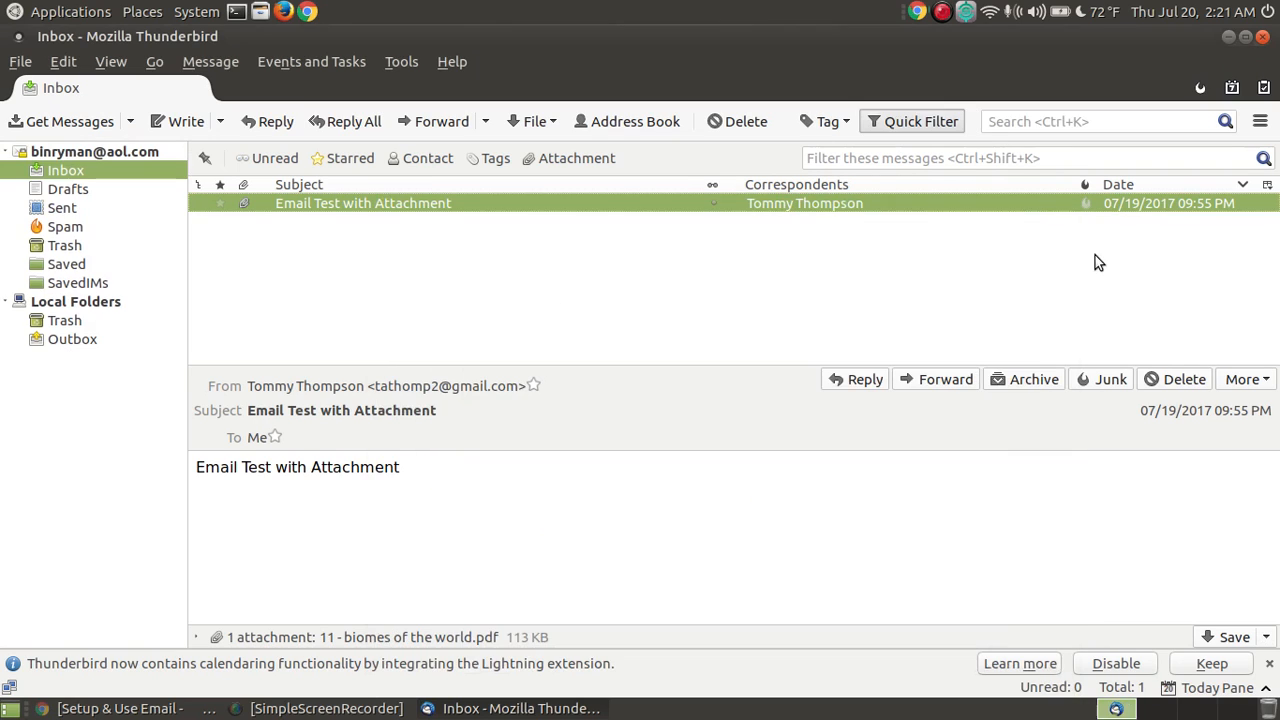
right_click(776, 130)
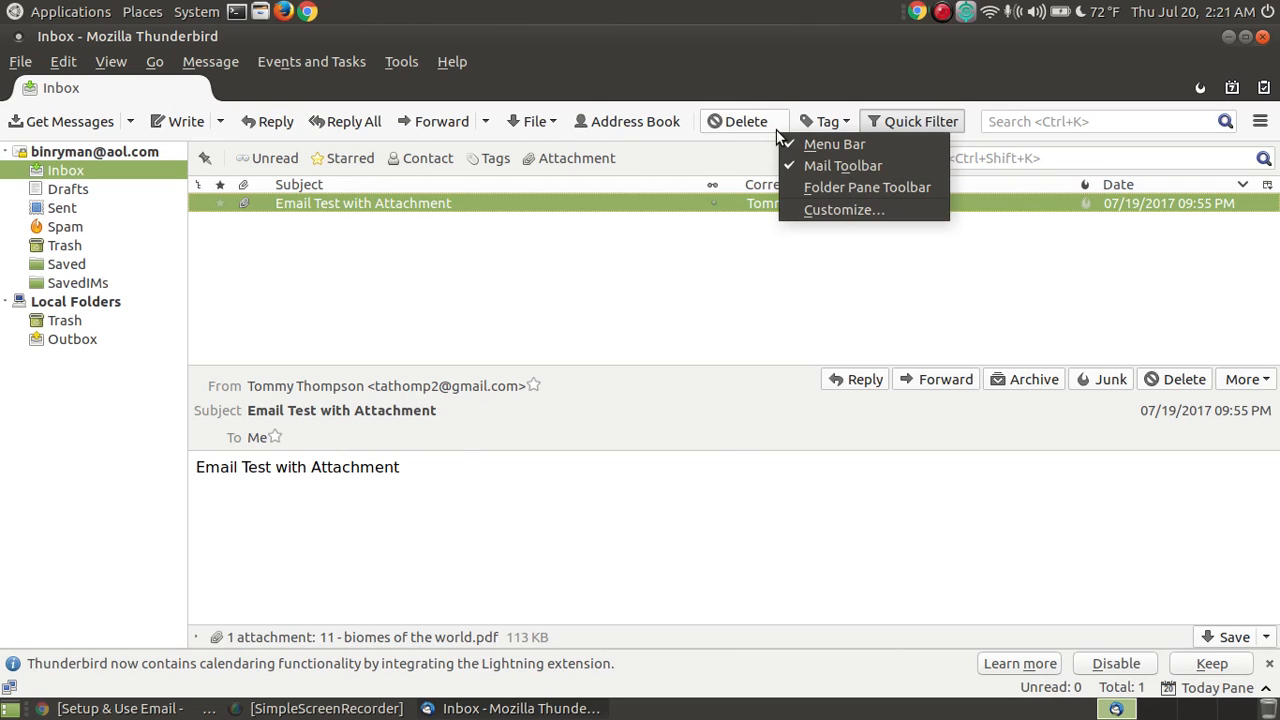
left_click(840, 211)
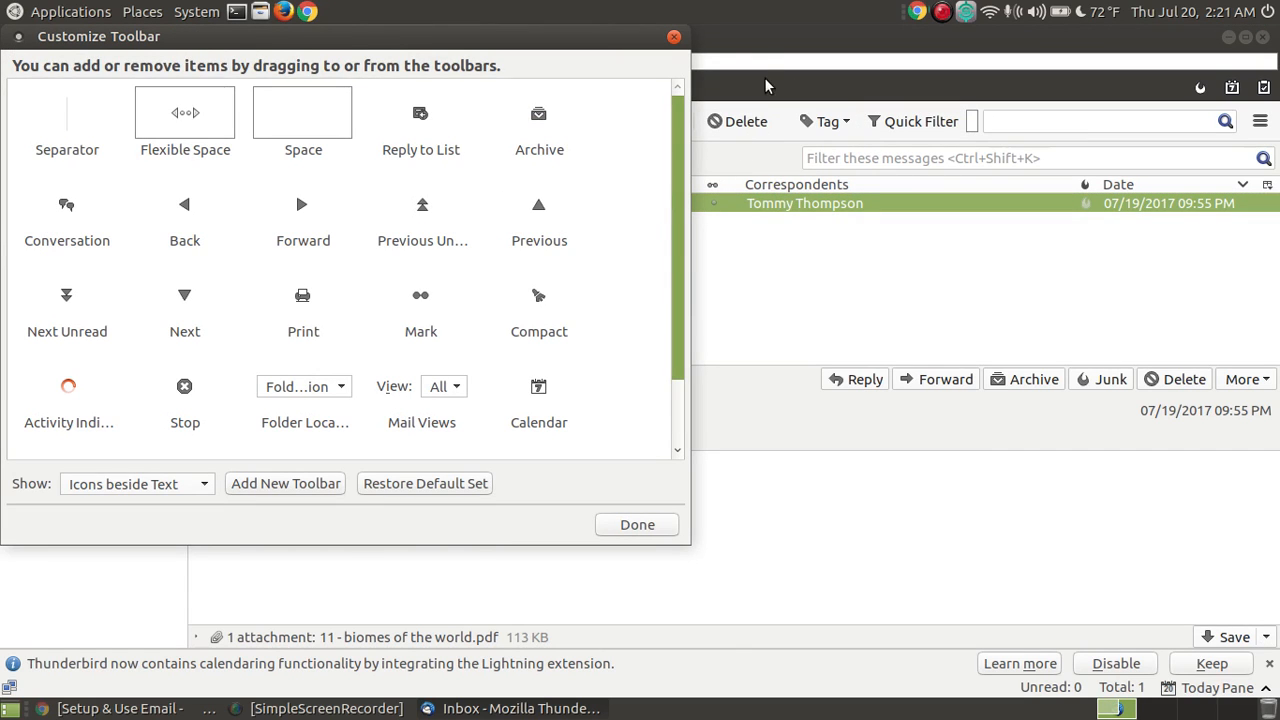
left_click(674, 36)
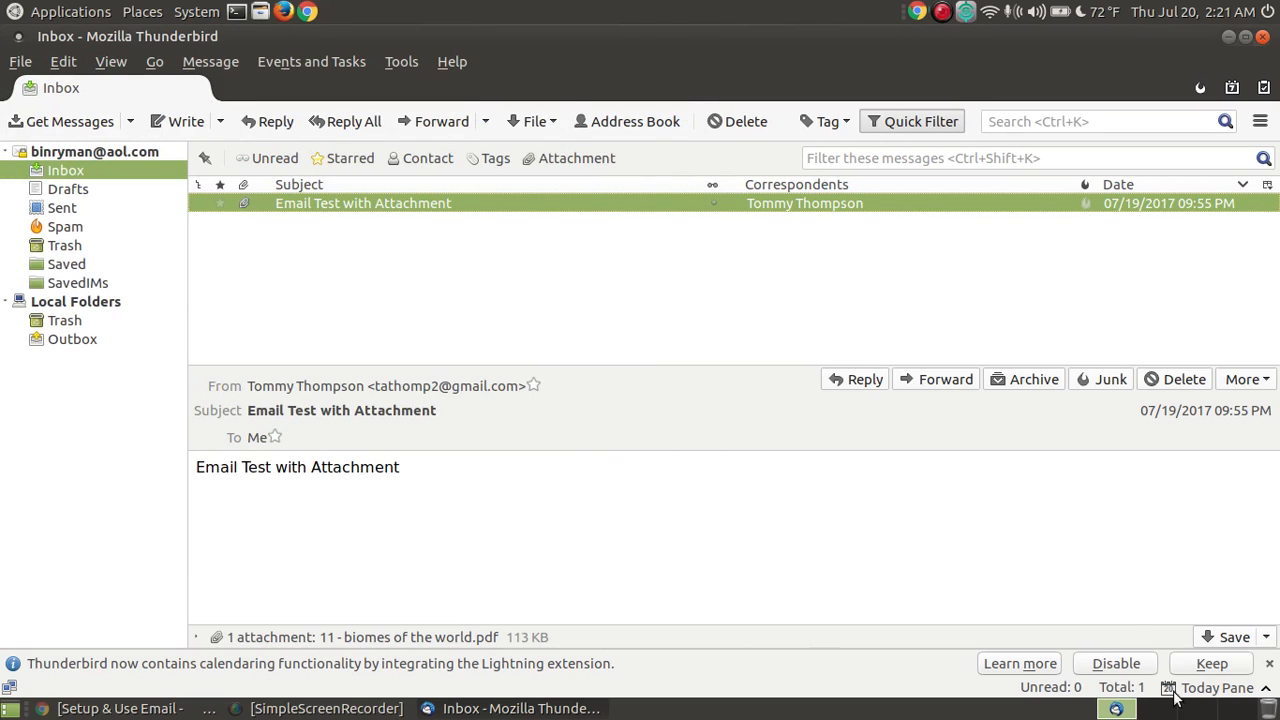
Step: Open 'Email Test with Attachment' in its own tab, switching to the inbox and back twice
double_click(515, 206)
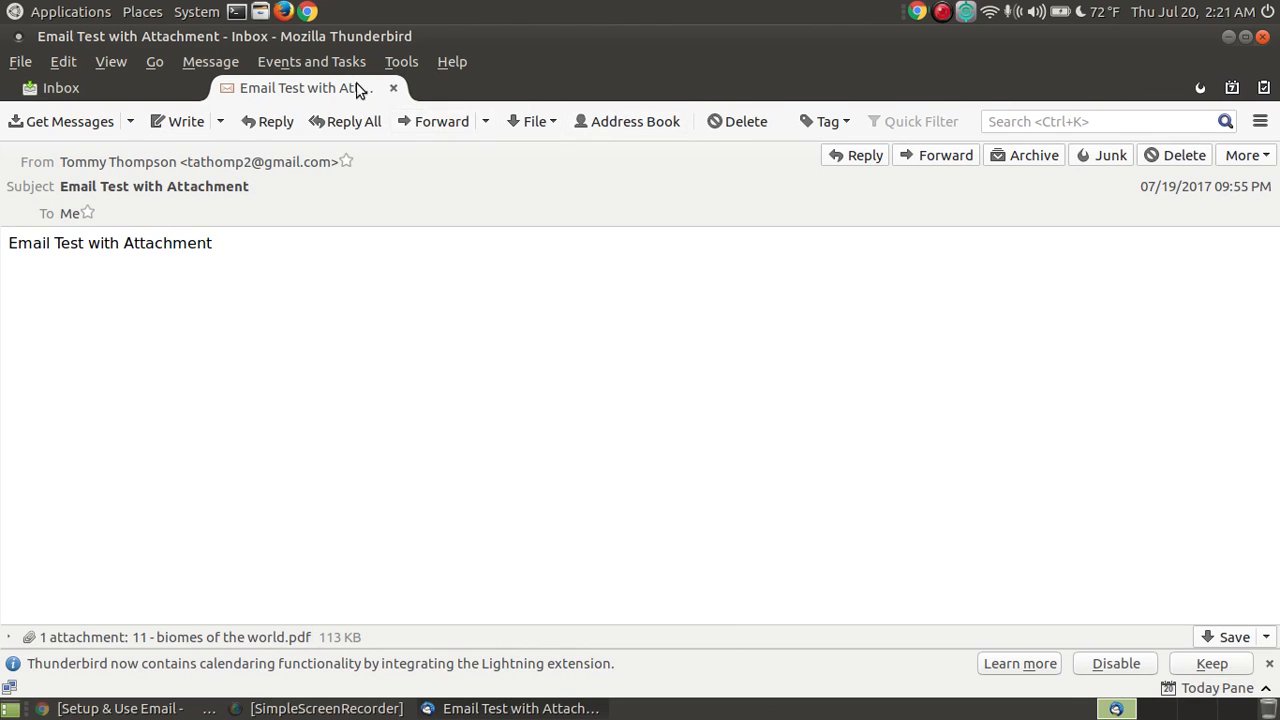
left_click(104, 86)
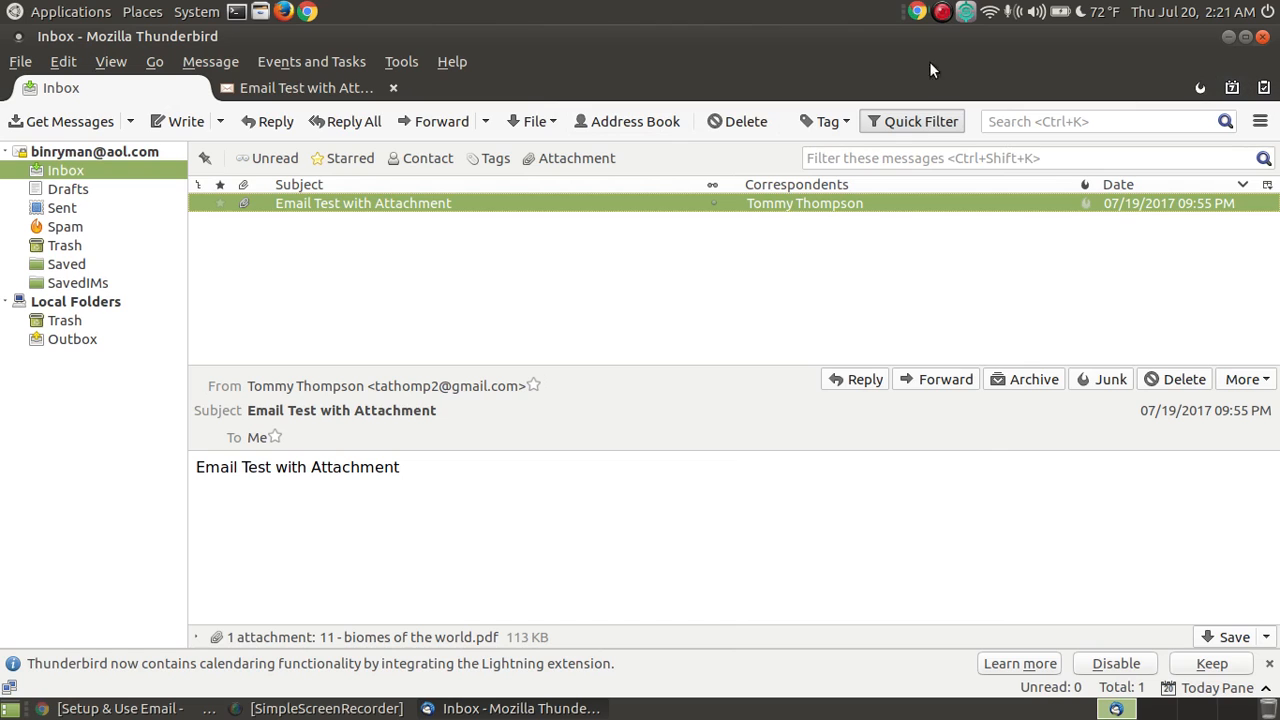
left_click(292, 88)
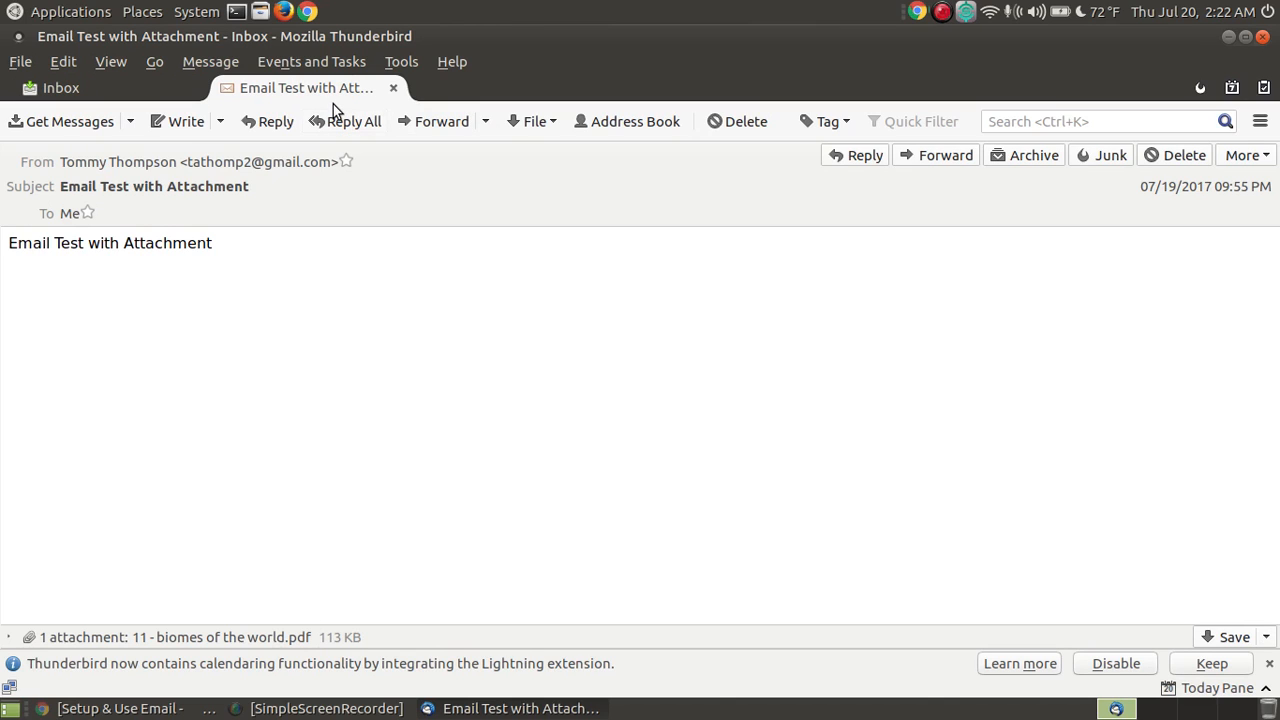
left_click(125, 80)
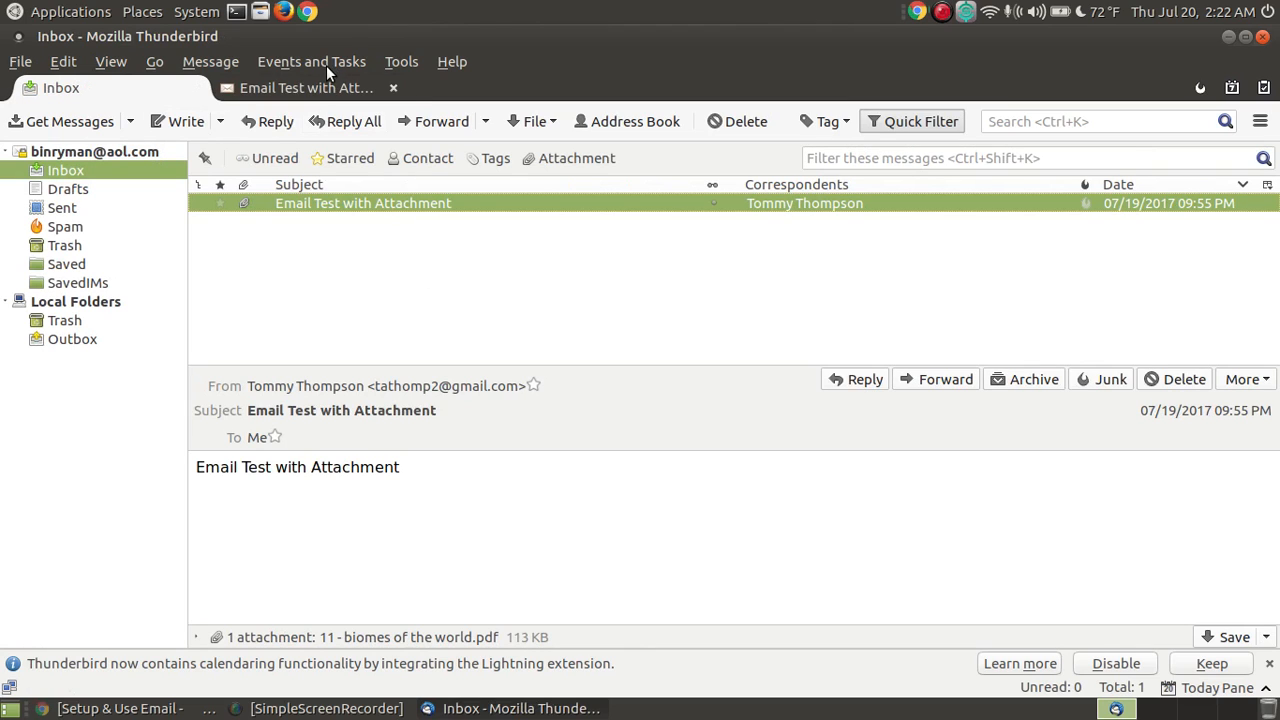
left_click(316, 88)
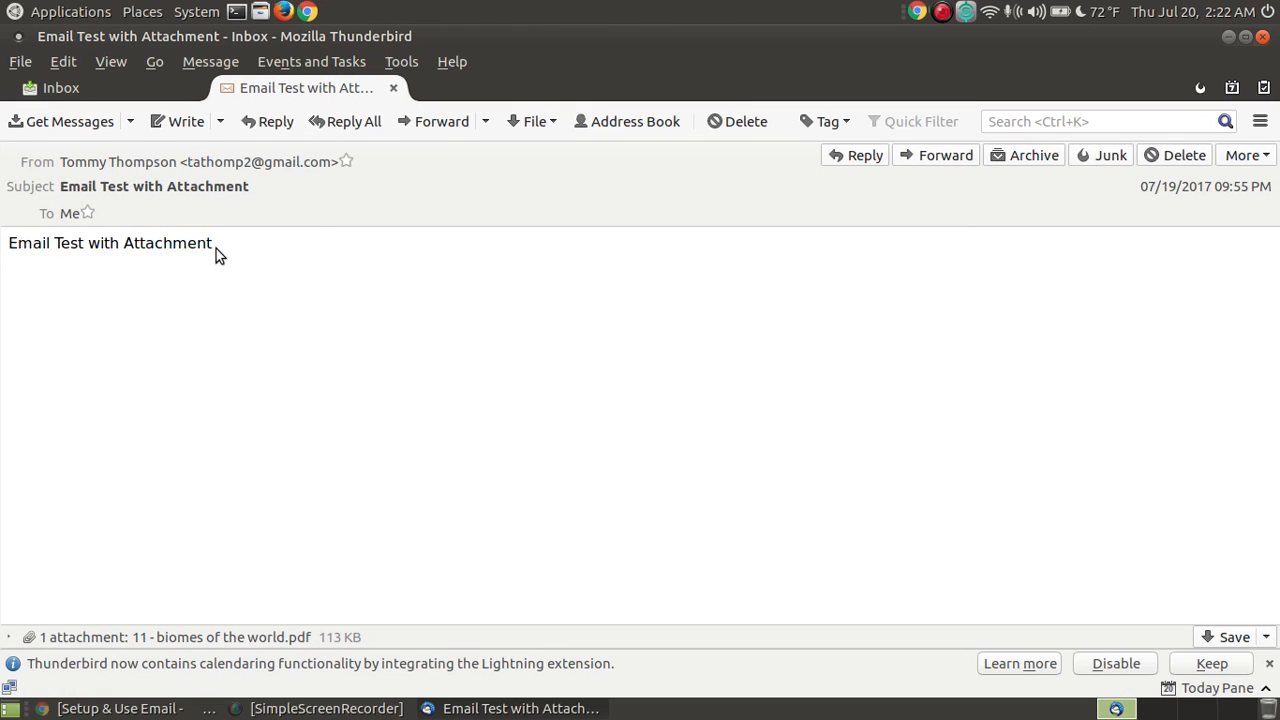
Step: Expand the message's attachment list to reveal 11 - biomes of the world.pdf
left_click_drag(220, 255, 6, 243)
left_click(249, 374)
left_click(47, 634)
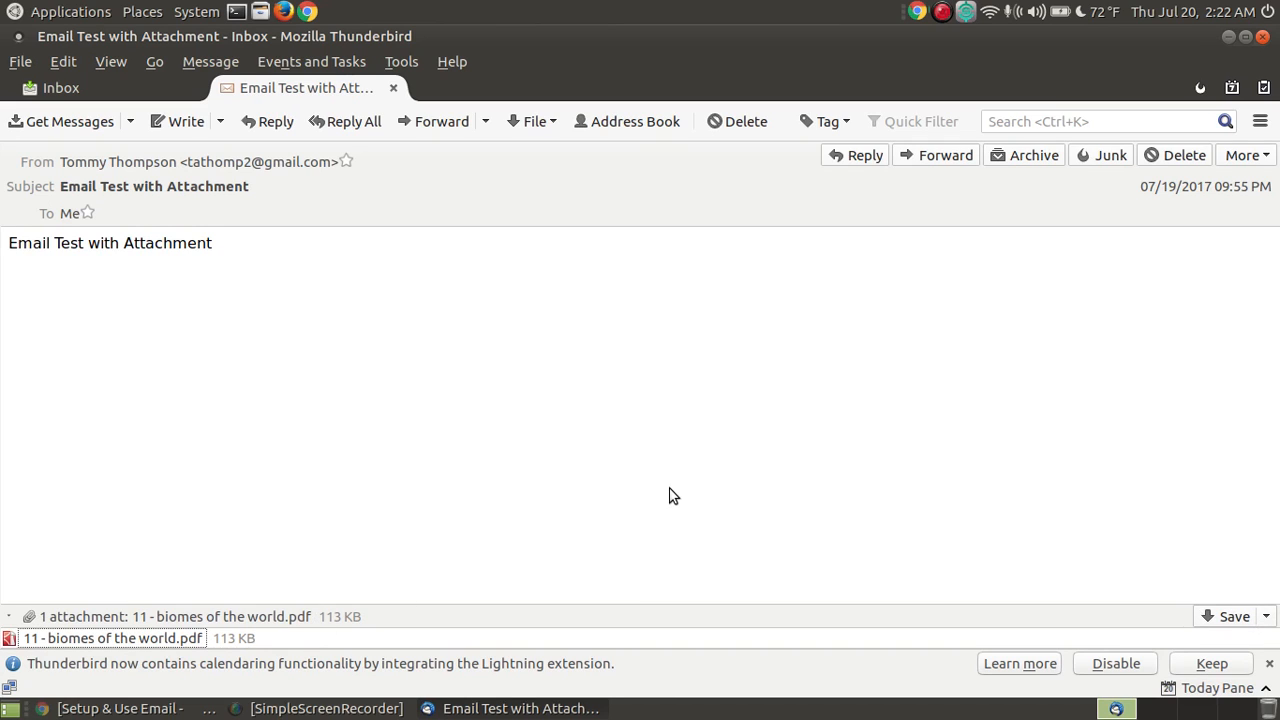
Step: Open the 11 - biomes of the world.pdf attachment with Atril Document Viewer
double_click(71, 638)
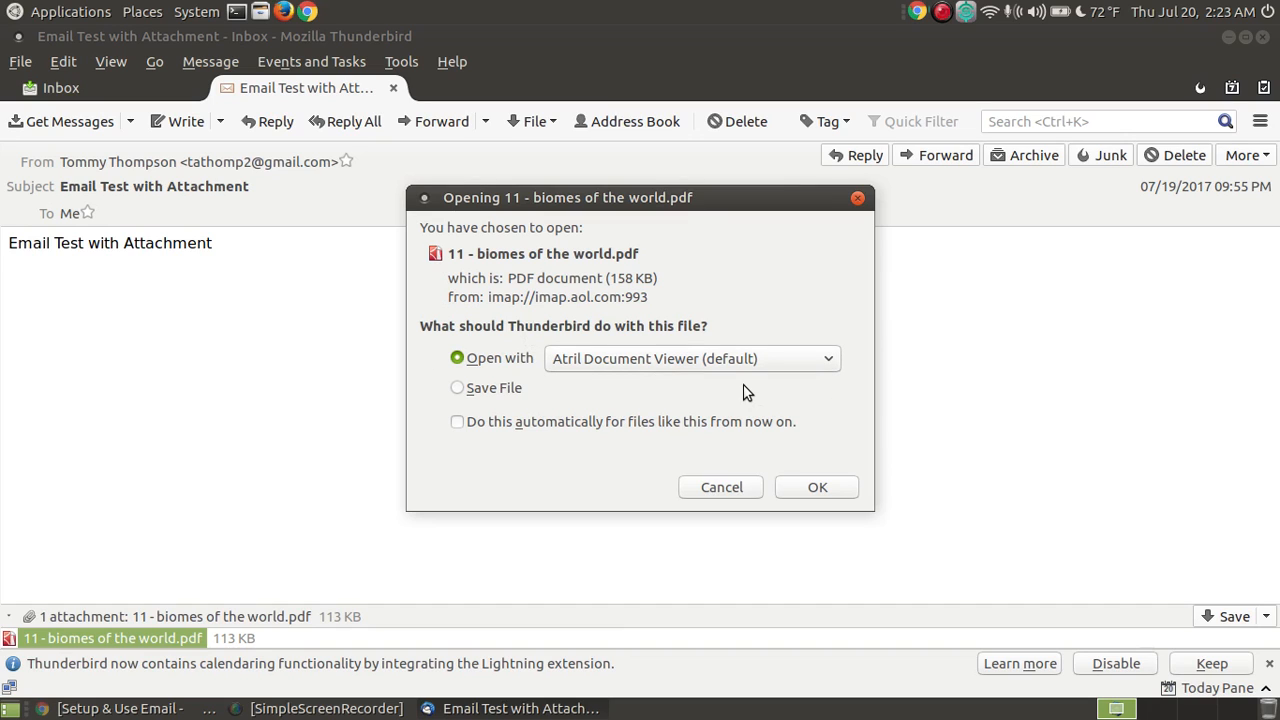
left_click(812, 487)
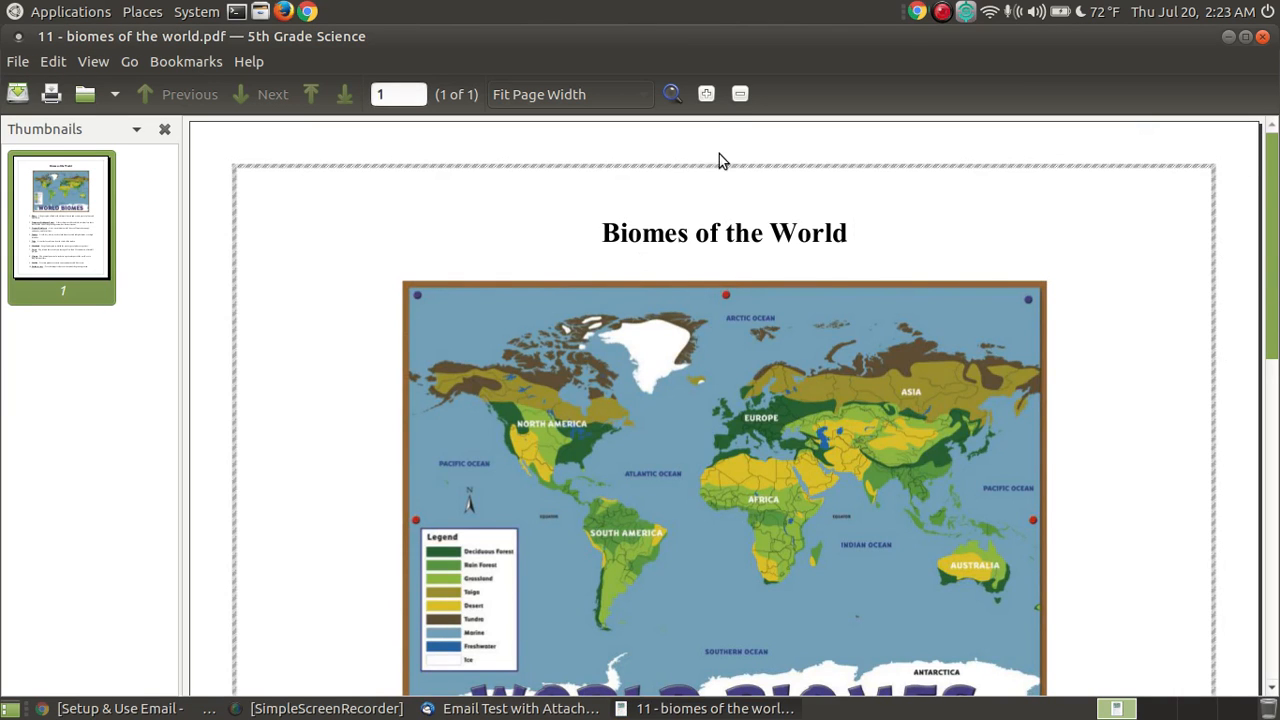
Step: Zoom the biomes PDF out three steps to 85%
left_click(740, 93)
left_click(740, 93)
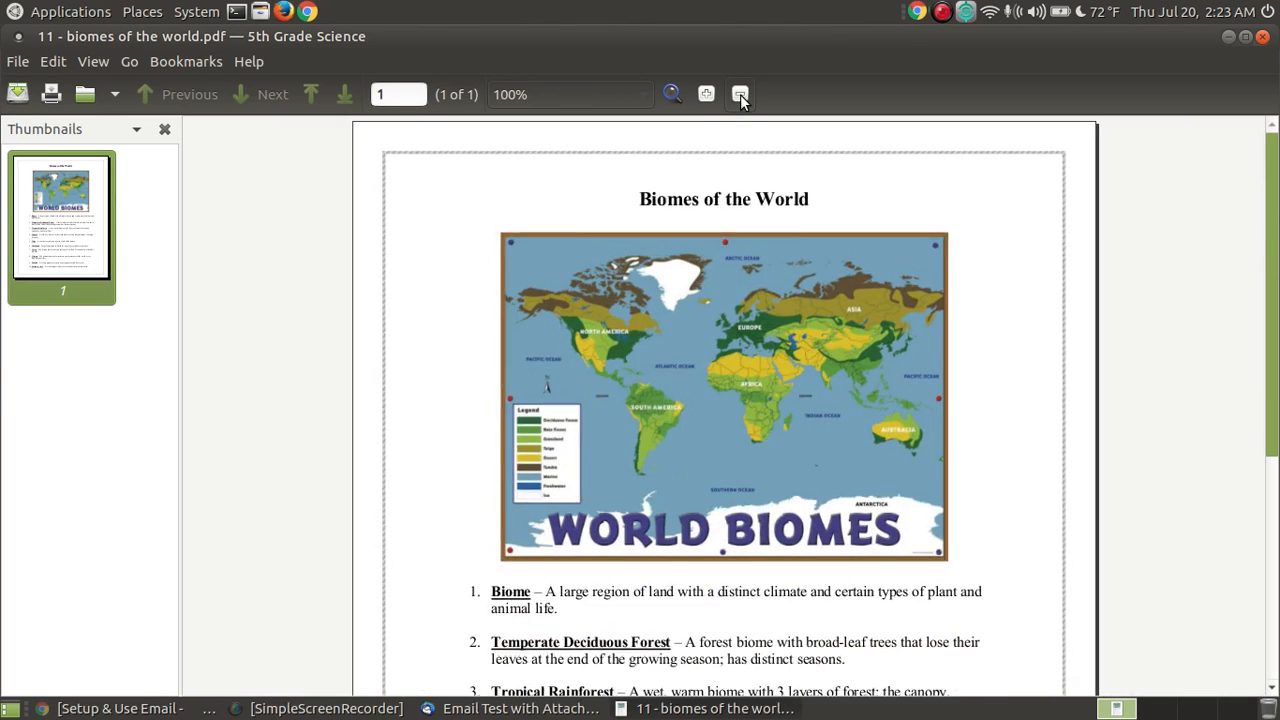
left_click(740, 93)
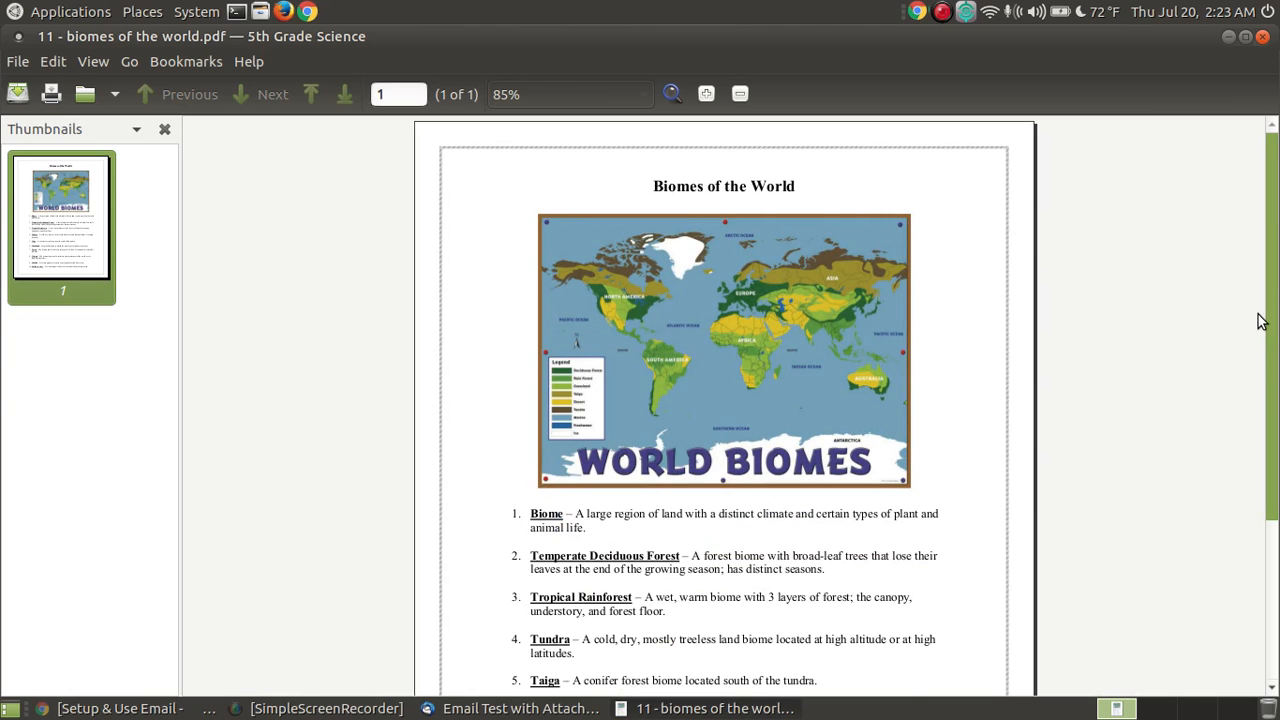
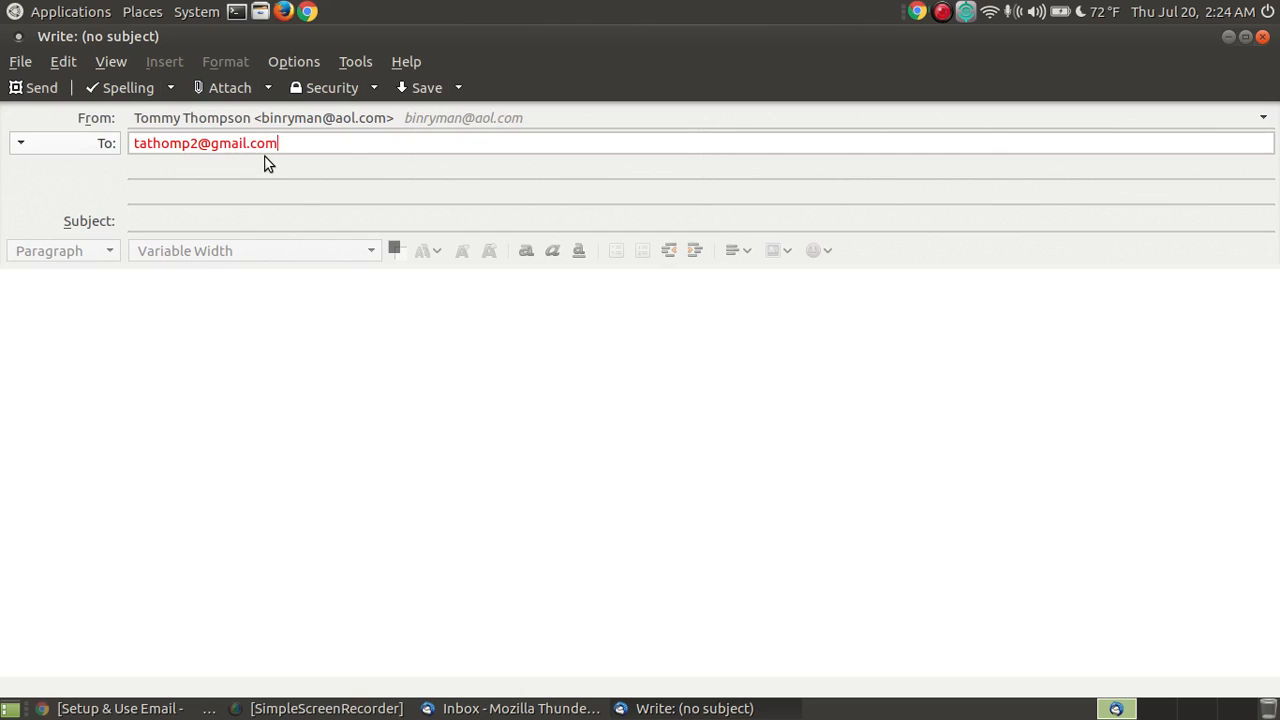
Step: Enter the recipient's Gmail address in the new message's To field
left_click(177, 222)
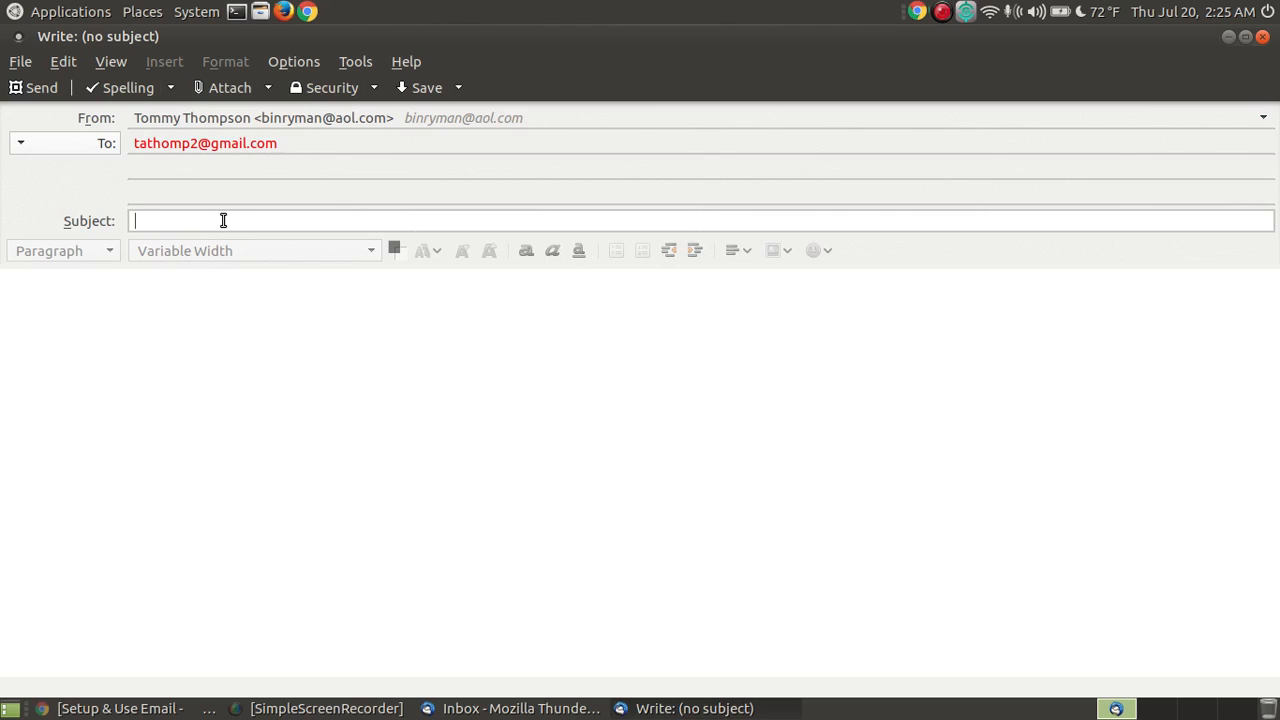
Step: Type 'Email Test' as the subject and copy it
type("Emai")
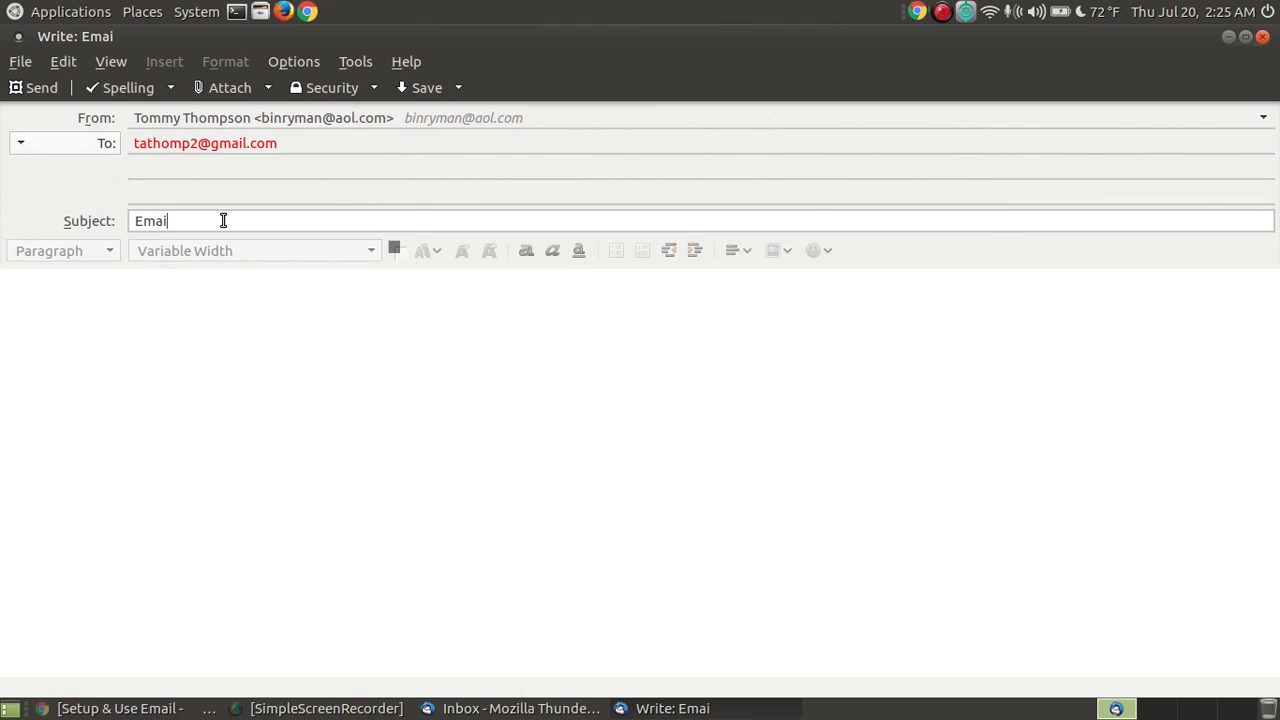
type("l Test")
triple_click(131, 218)
right_click(172, 228)
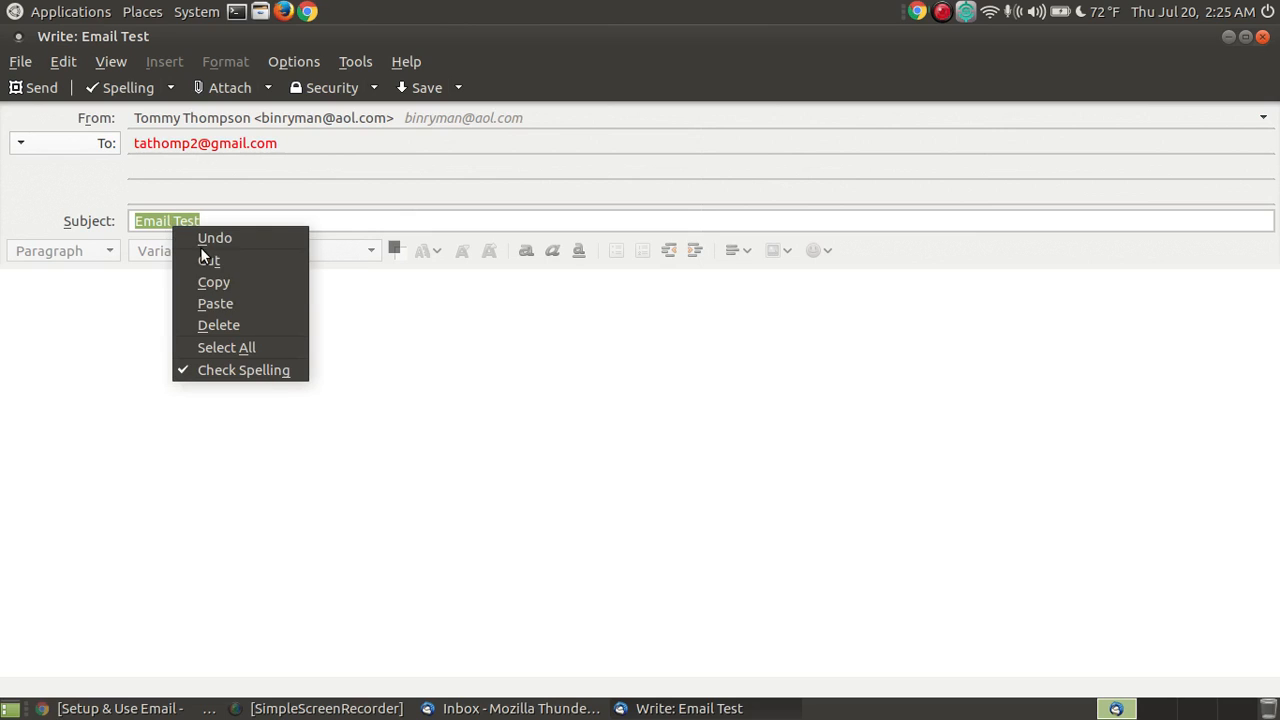
left_click(230, 277)
Step: Paste 'Email Test' into the message body
left_click(149, 315)
right_click(149, 315)
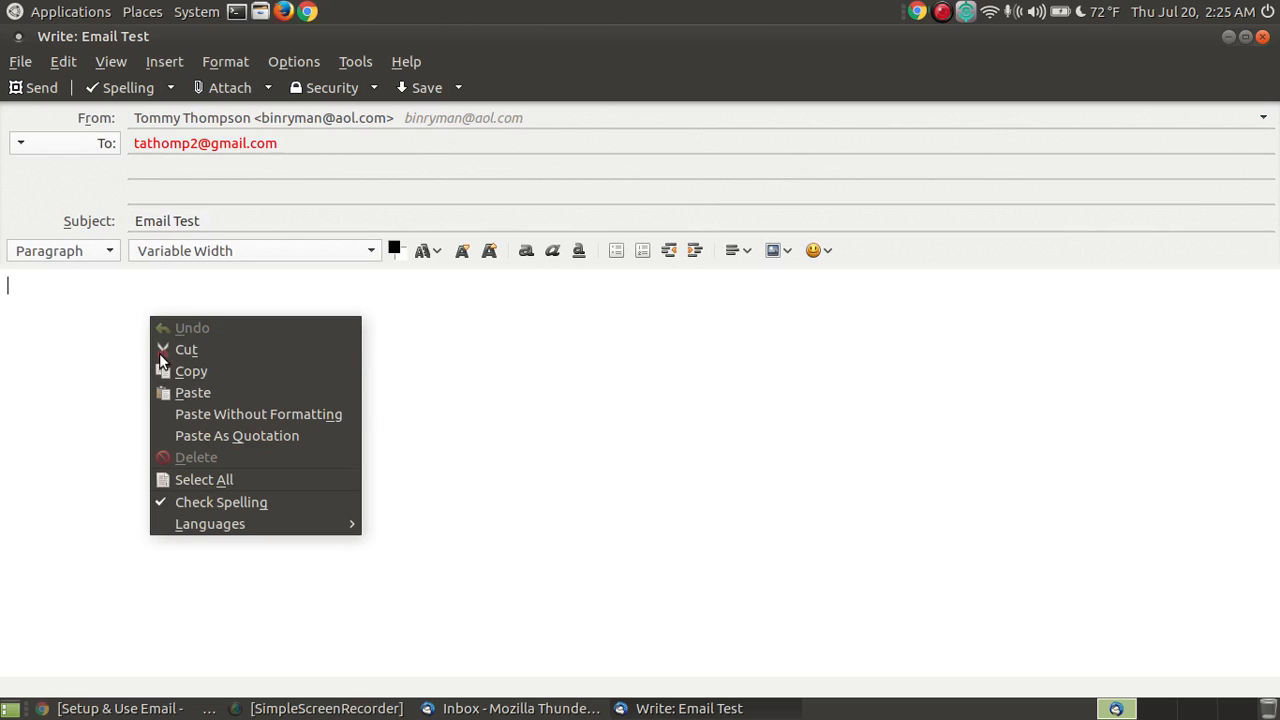
left_click(209, 400)
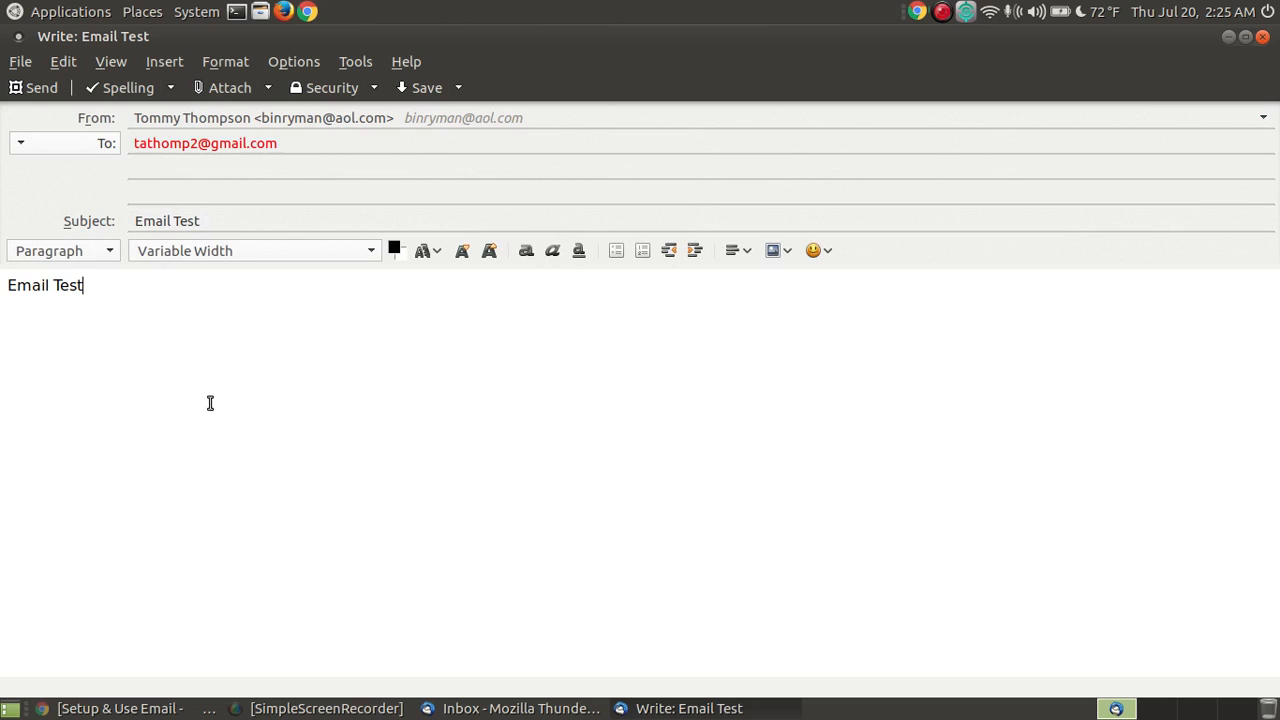
left_click(111, 254)
left_click(111, 254)
left_click(443, 254)
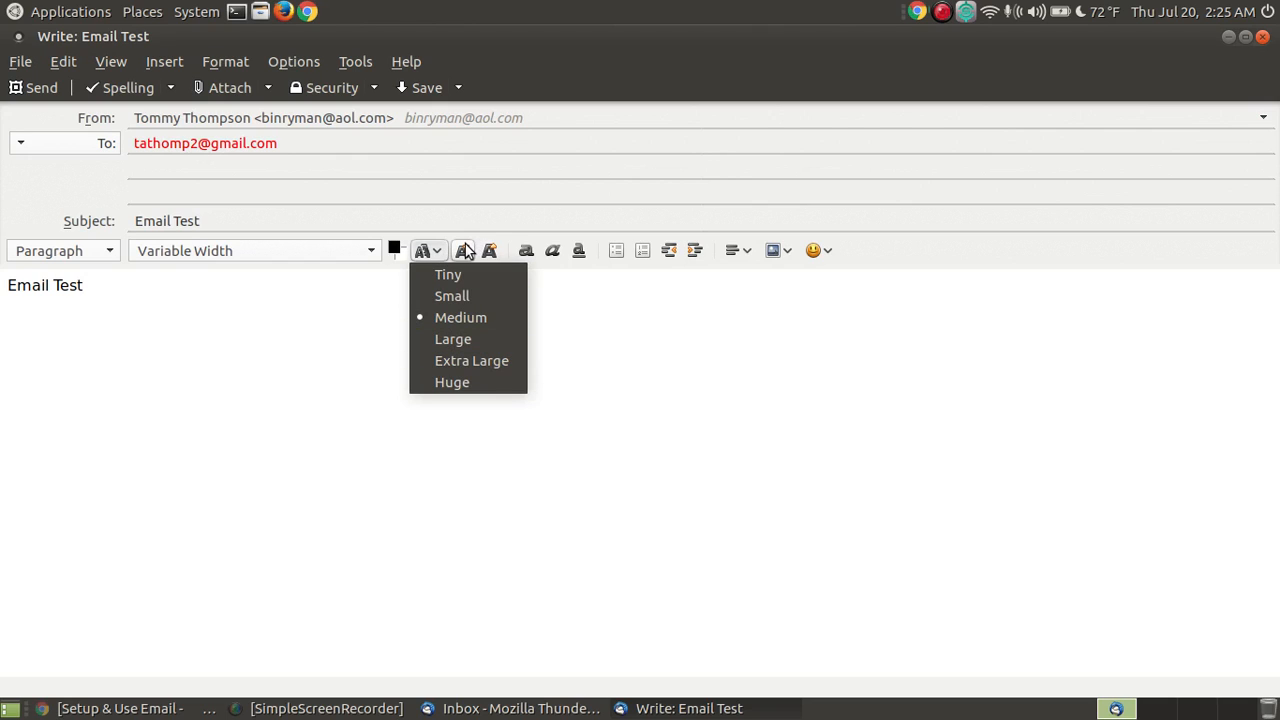
left_click(610, 356)
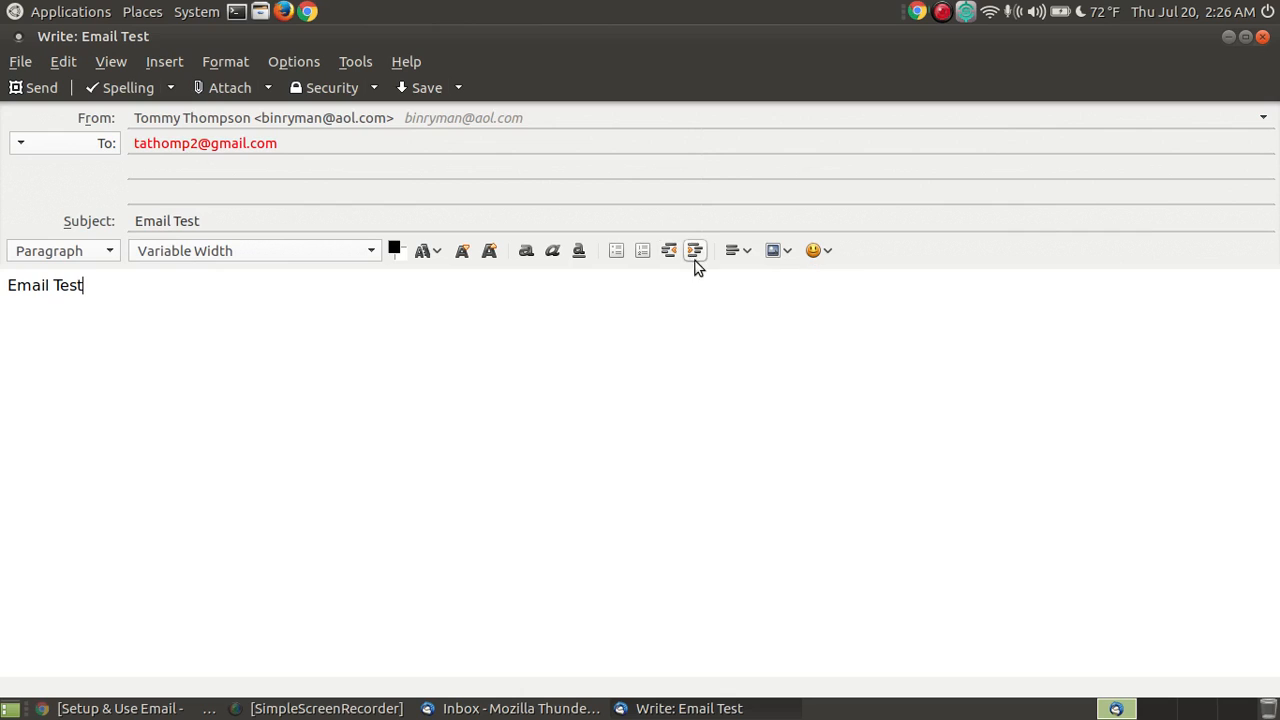
left_click(752, 255)
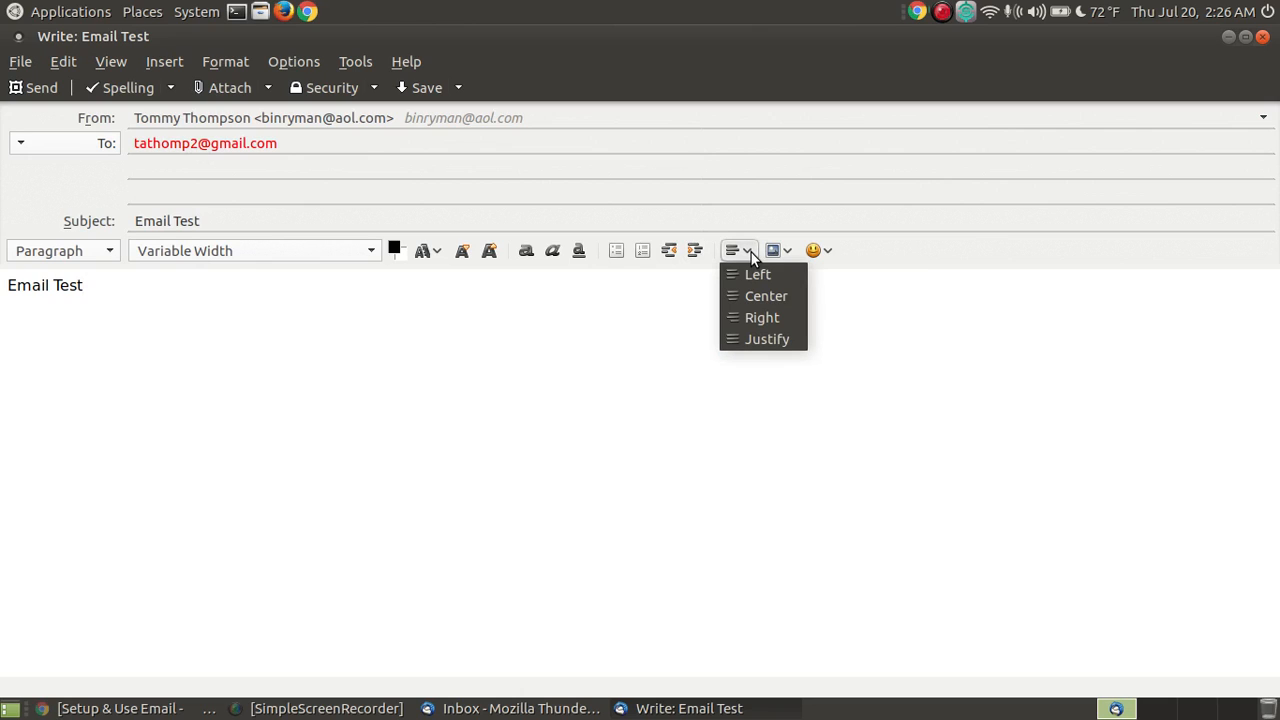
left_click(751, 252)
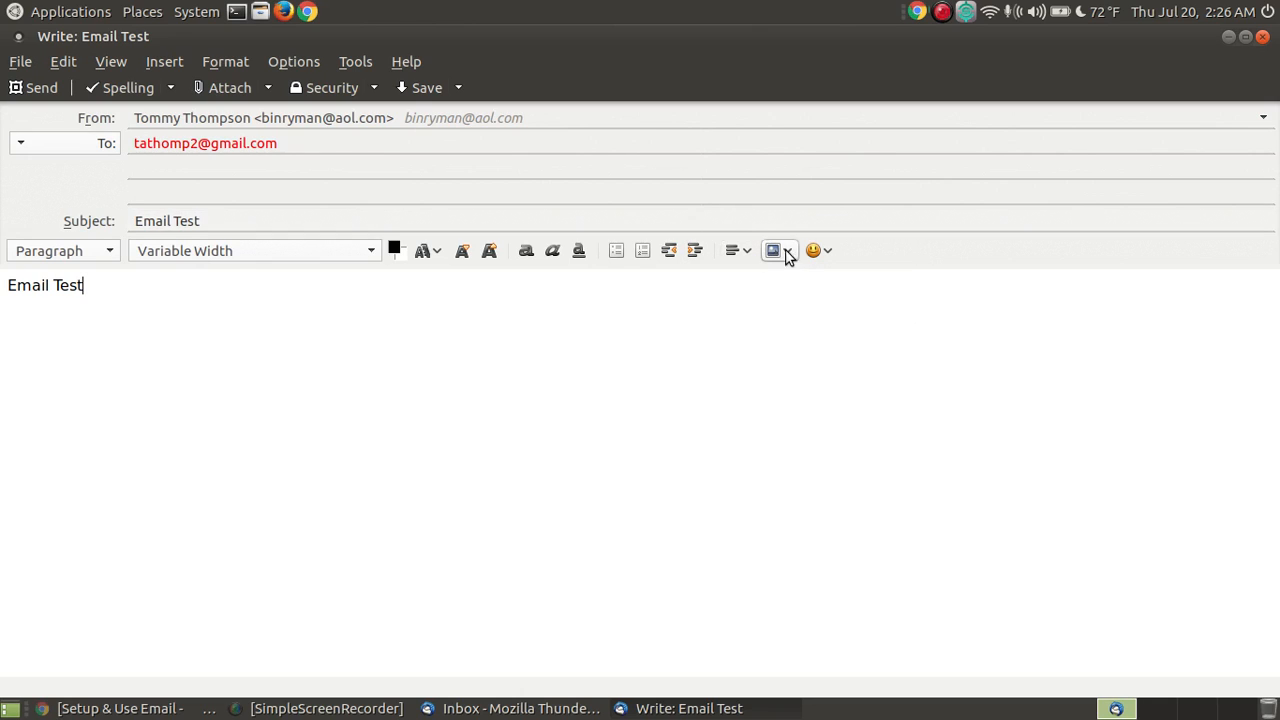
left_click(788, 262)
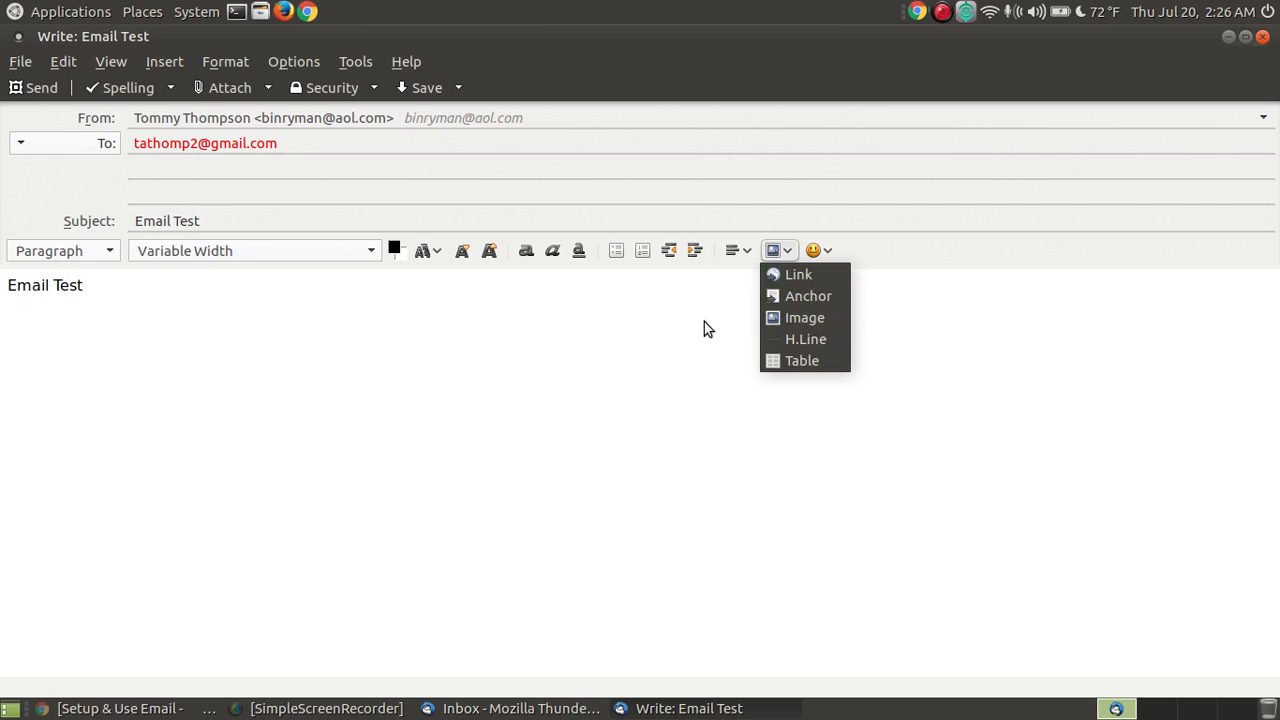
left_click(170, 388)
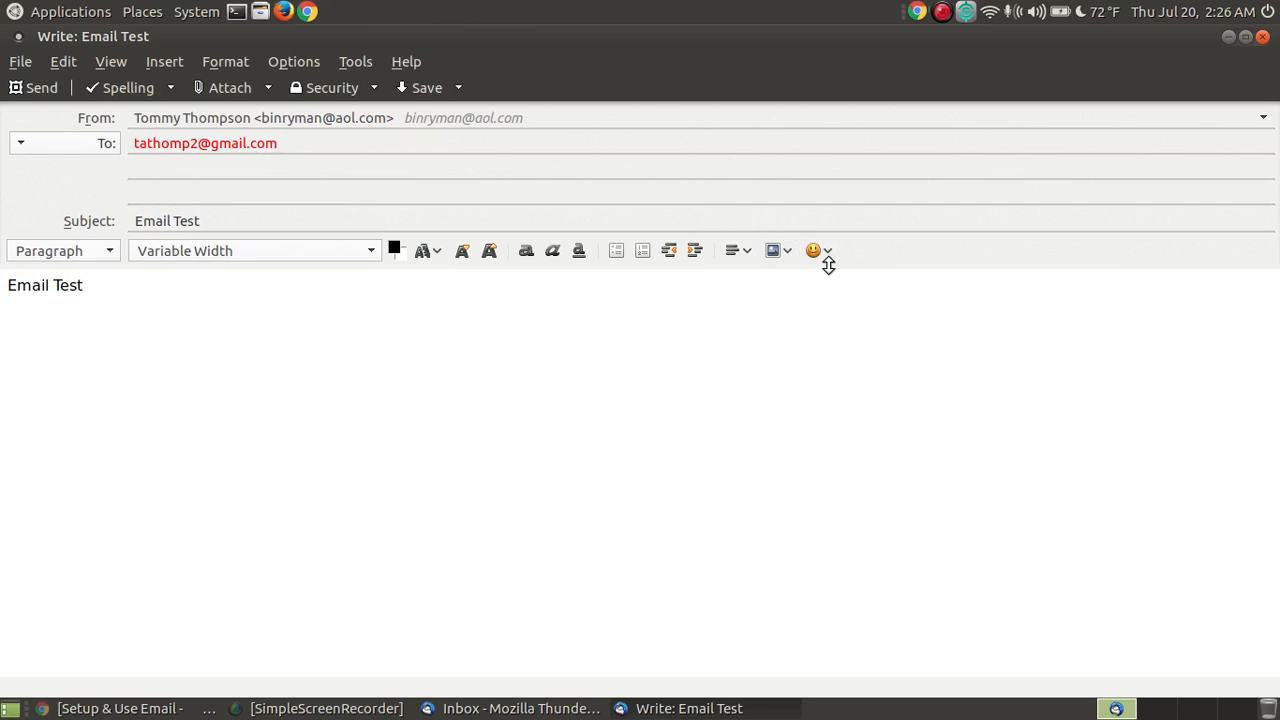
Step: Add the Cool sunglasses emoticon on a new line below 'Email Test' and send the message
key("Return")
left_click(830, 259)
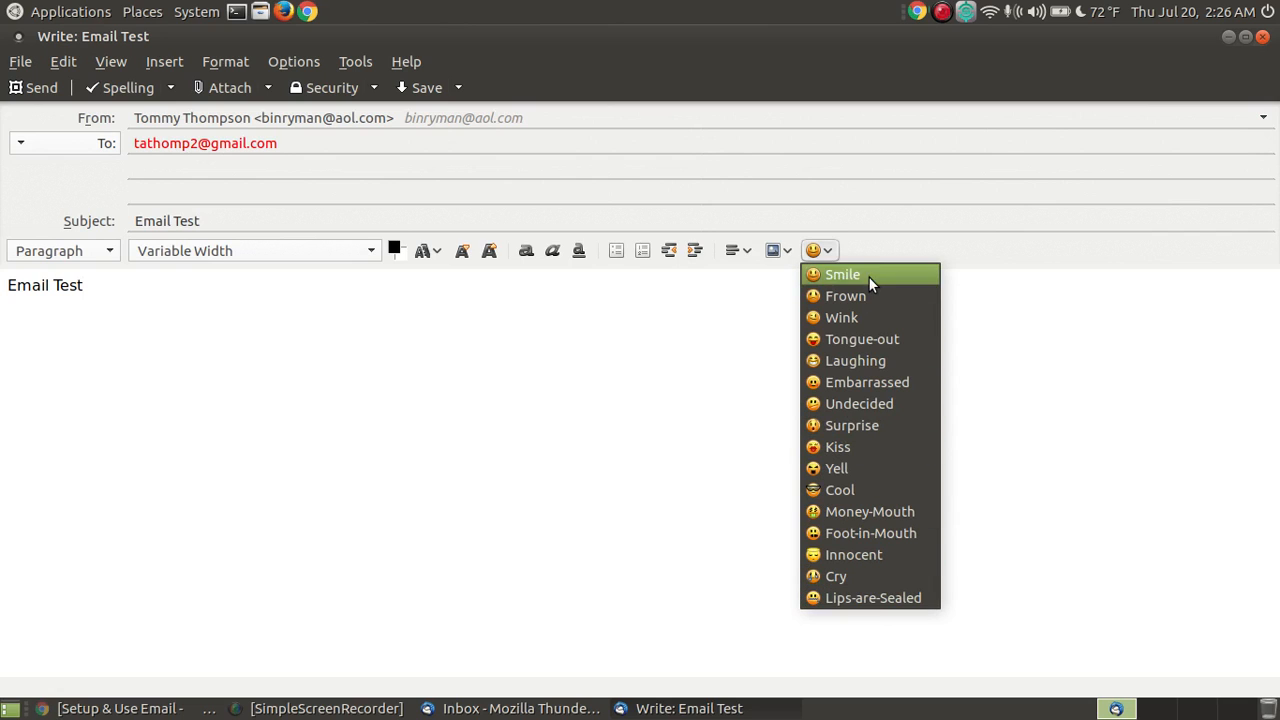
left_click(852, 488)
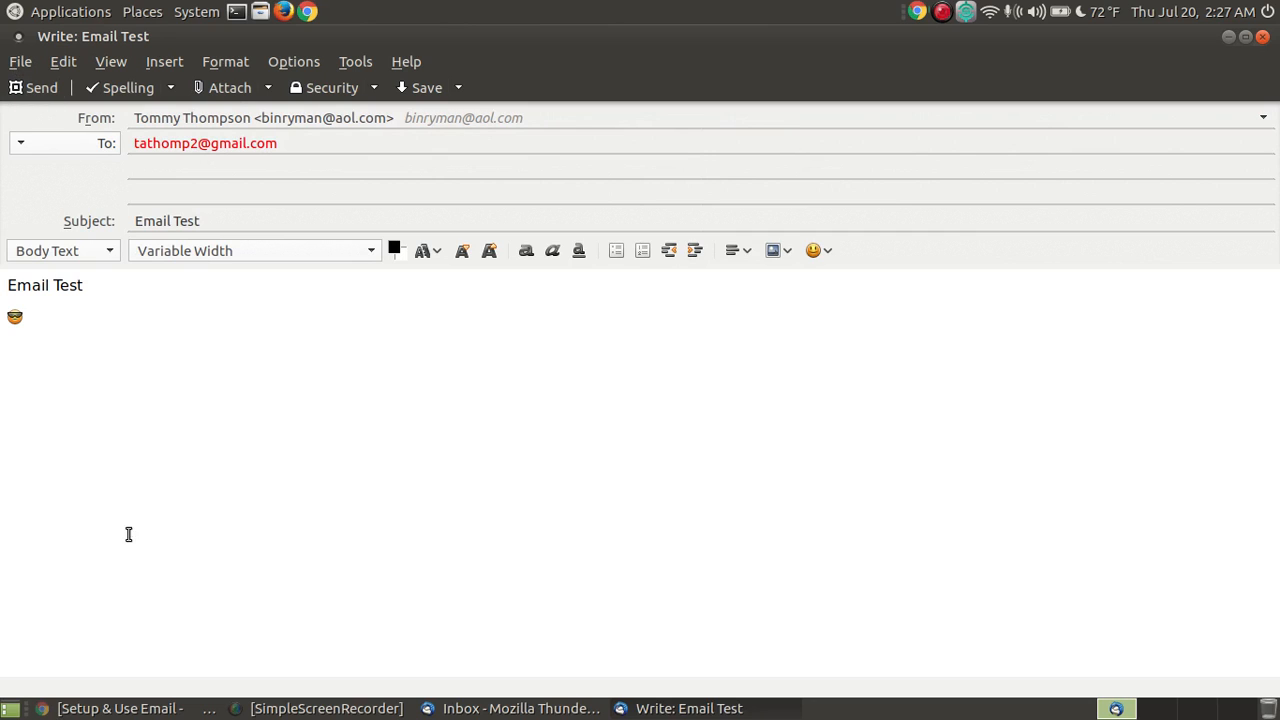
left_click(43, 90)
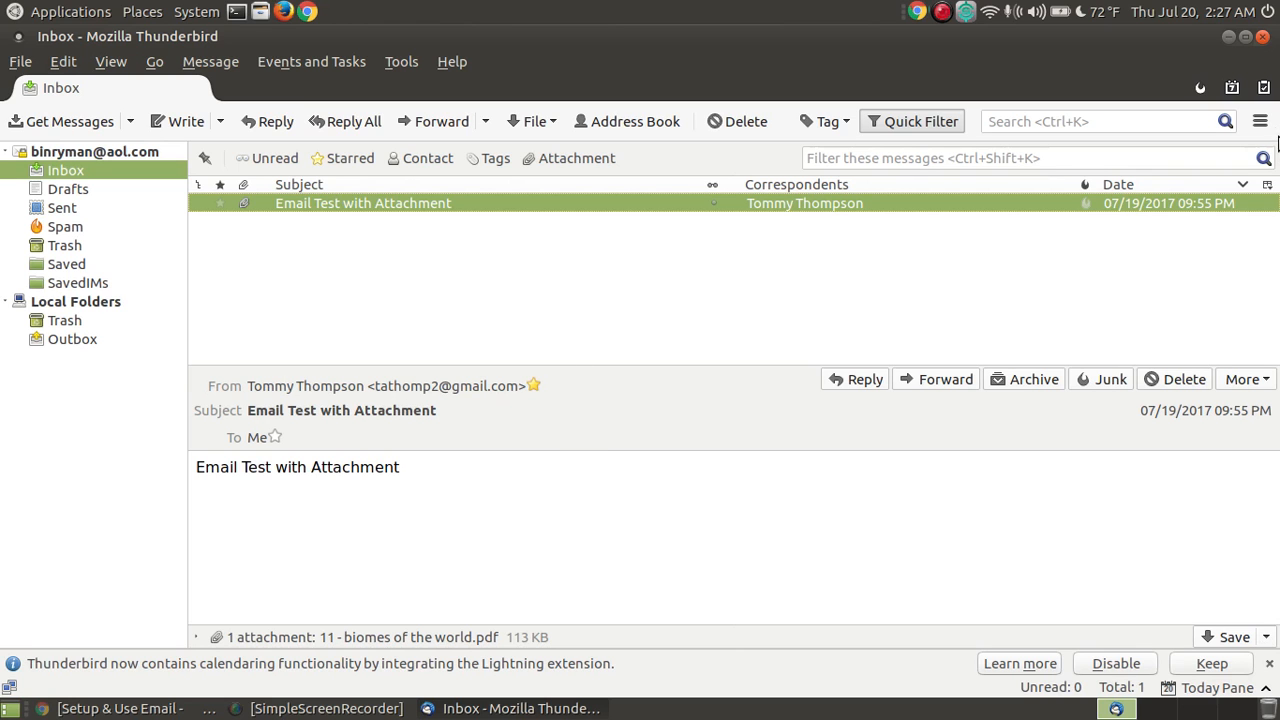
Step: Close Thunderbird and scroll the Setup & Use Email tutorial in Chrome to its closing notes
left_click(1262, 36)
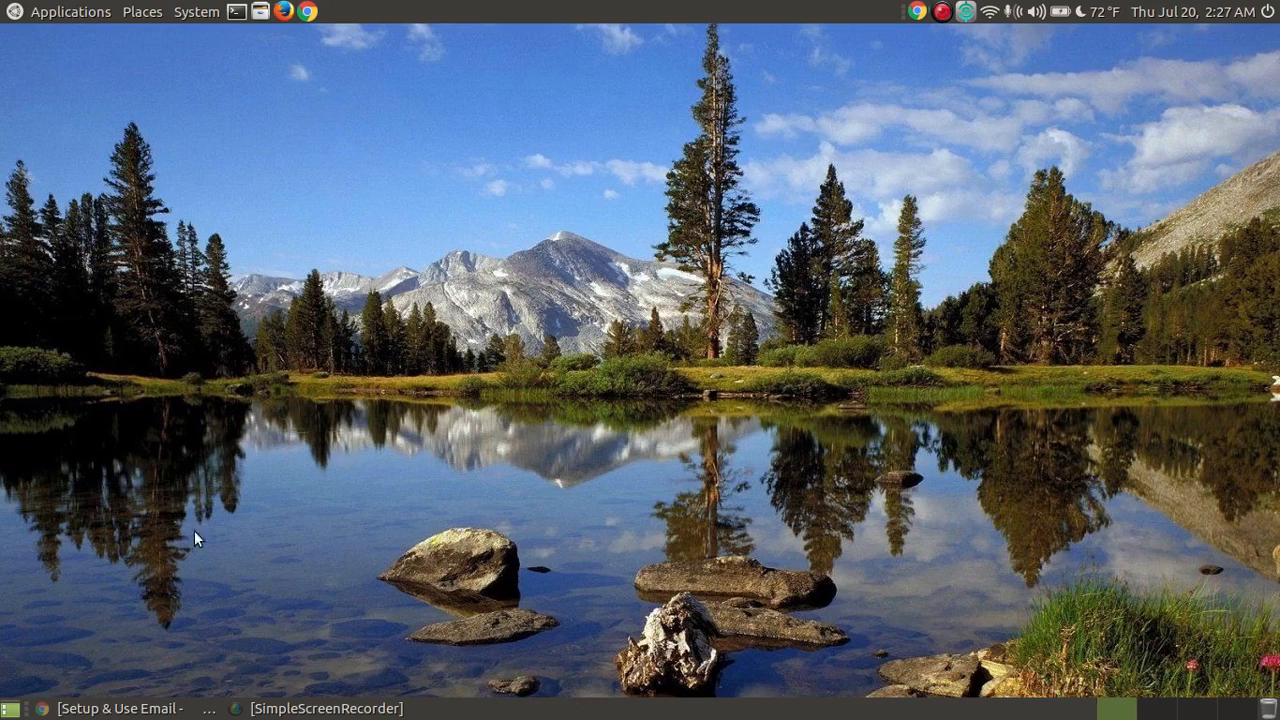
left_click(114, 707)
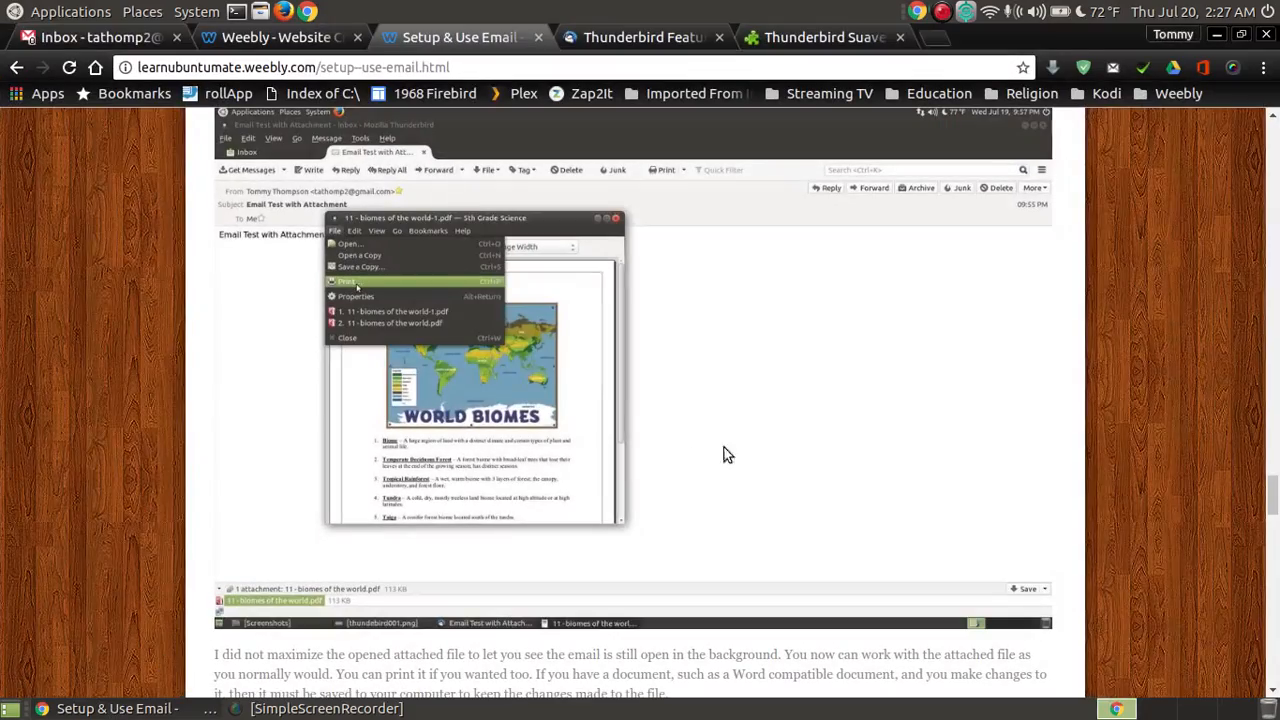
left_click_drag(1274, 497, 1277, 145)
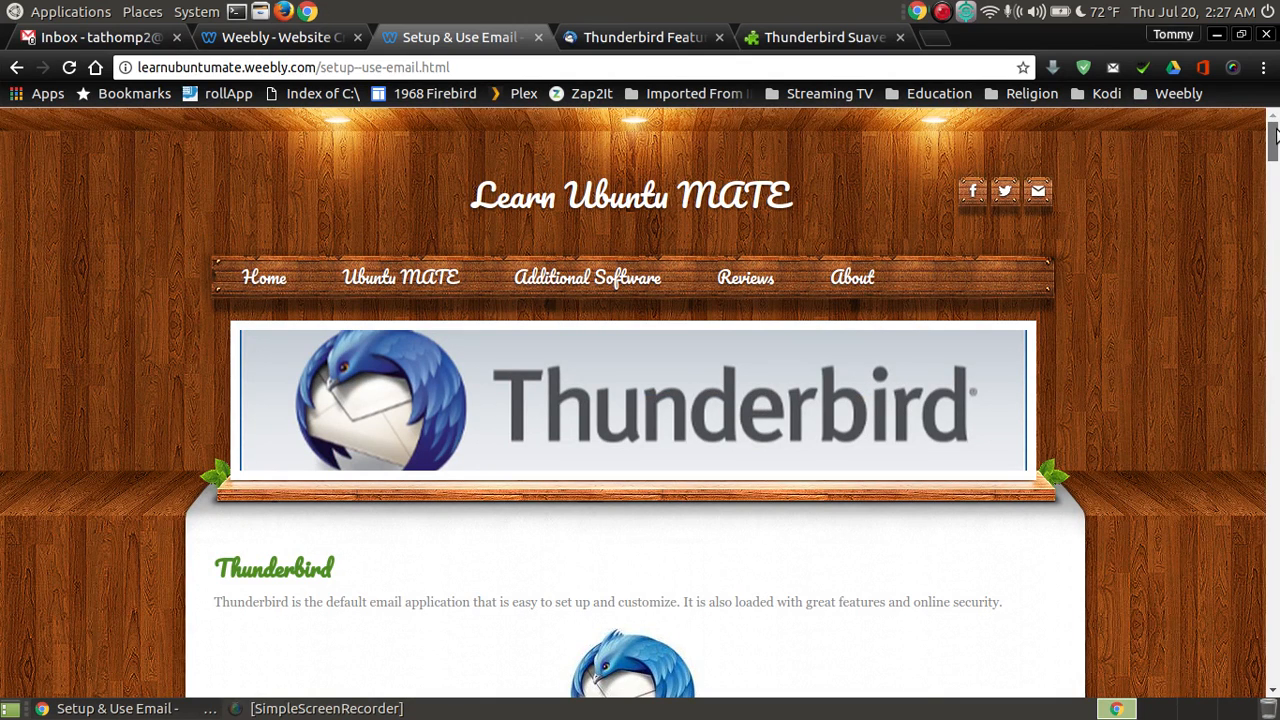
left_click_drag(1274, 135, 1213, 618)
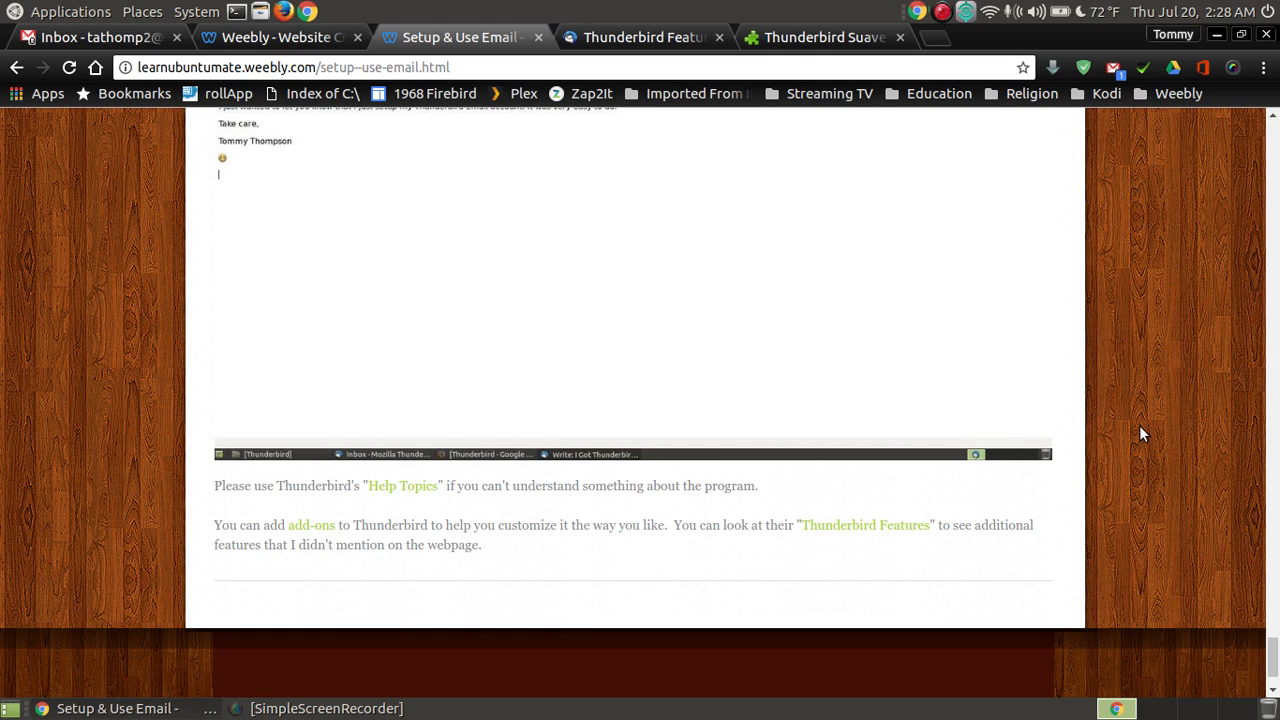
scroll(1139, 427, "up", 3)
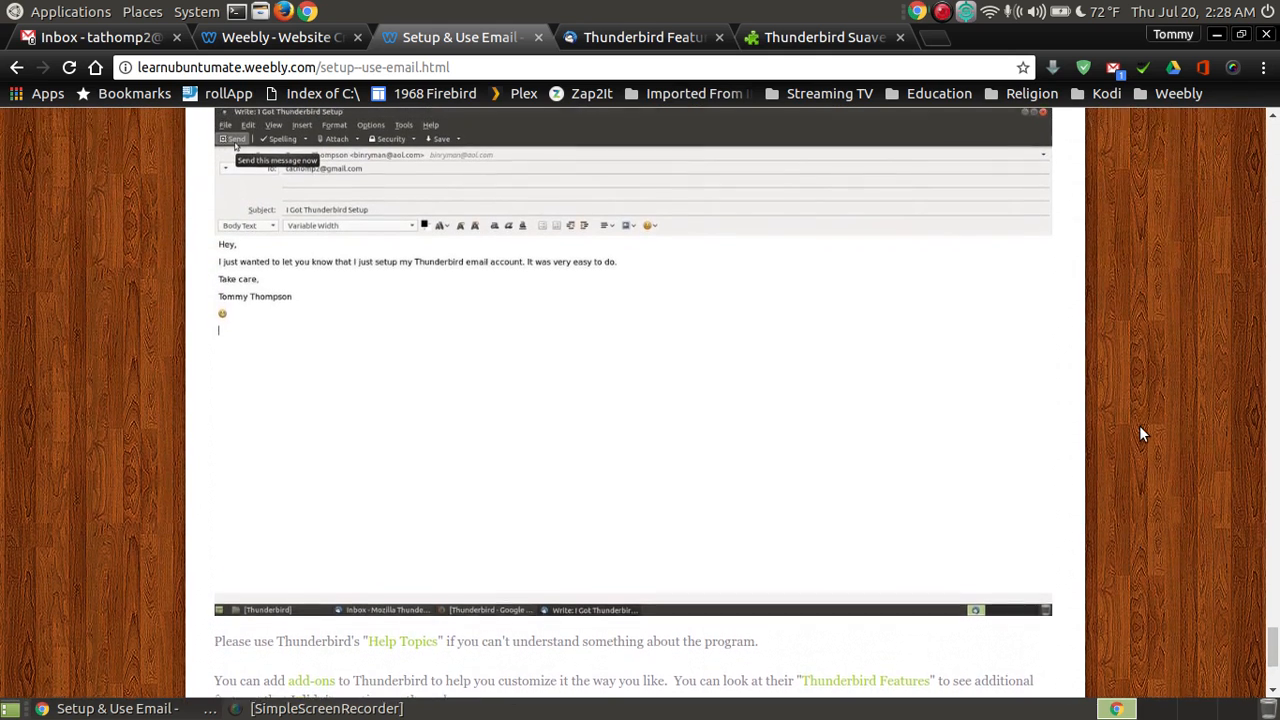
scroll(1139, 425, "up", 2)
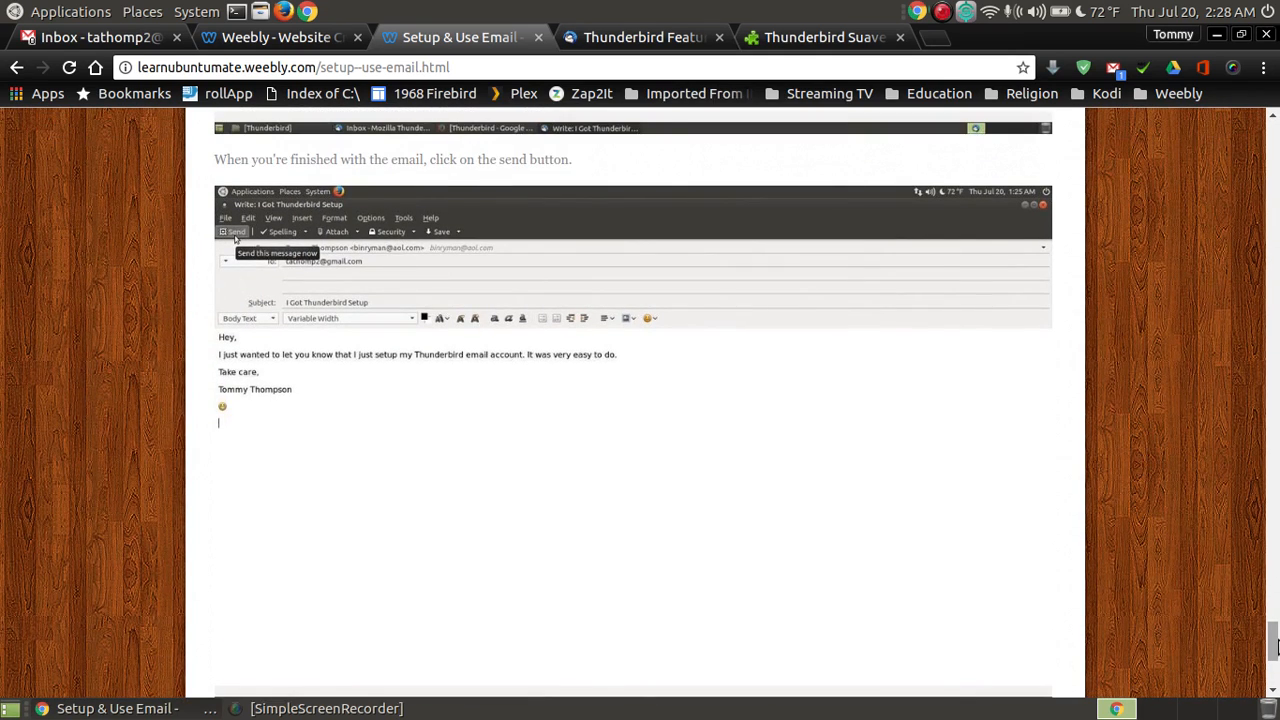
scroll(1275, 646, "down", 4)
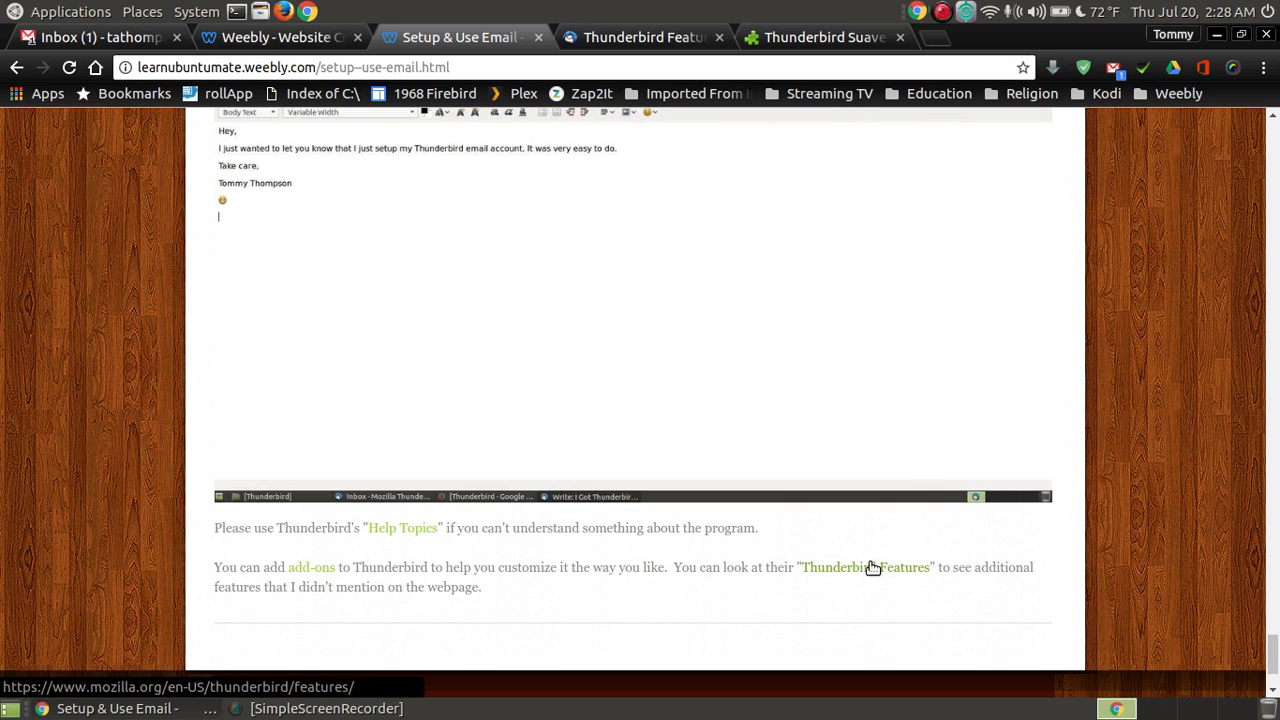
scroll(1177, 366, "up", 1)
scroll(1177, 366, "down", 2)
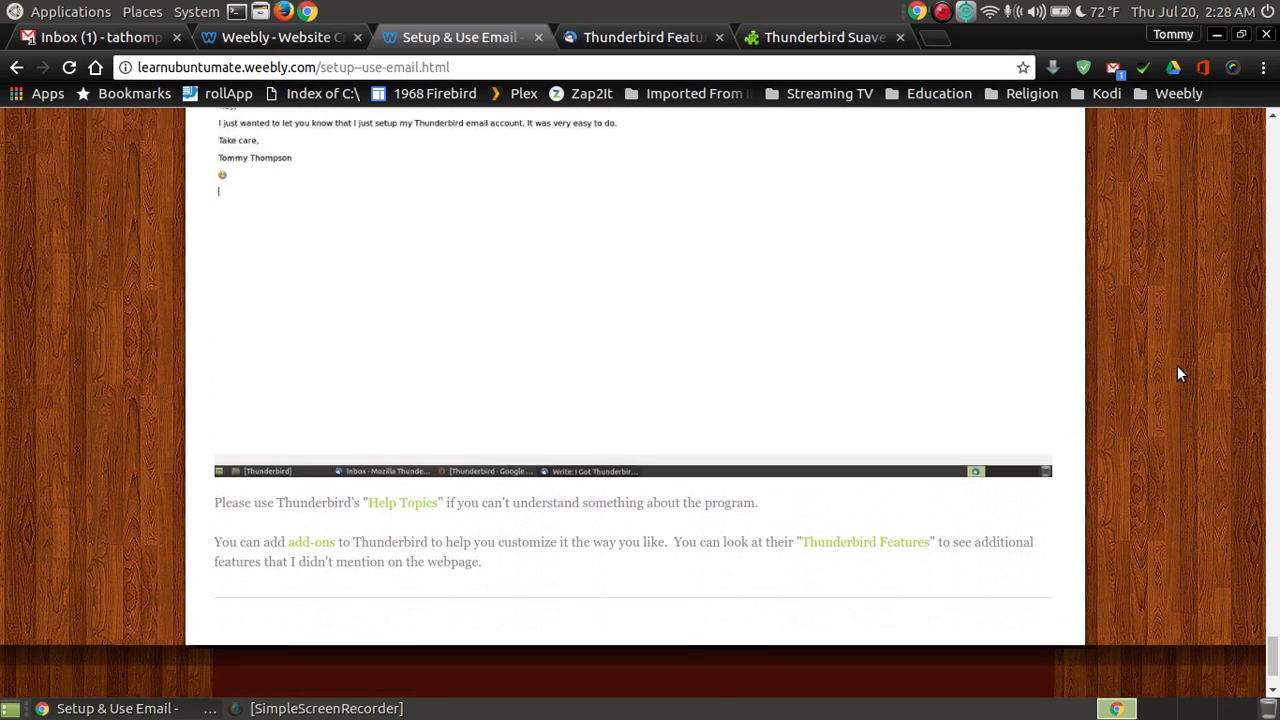
scroll(1178, 367, "down", 2)
scroll(1178, 367, "up", 2)
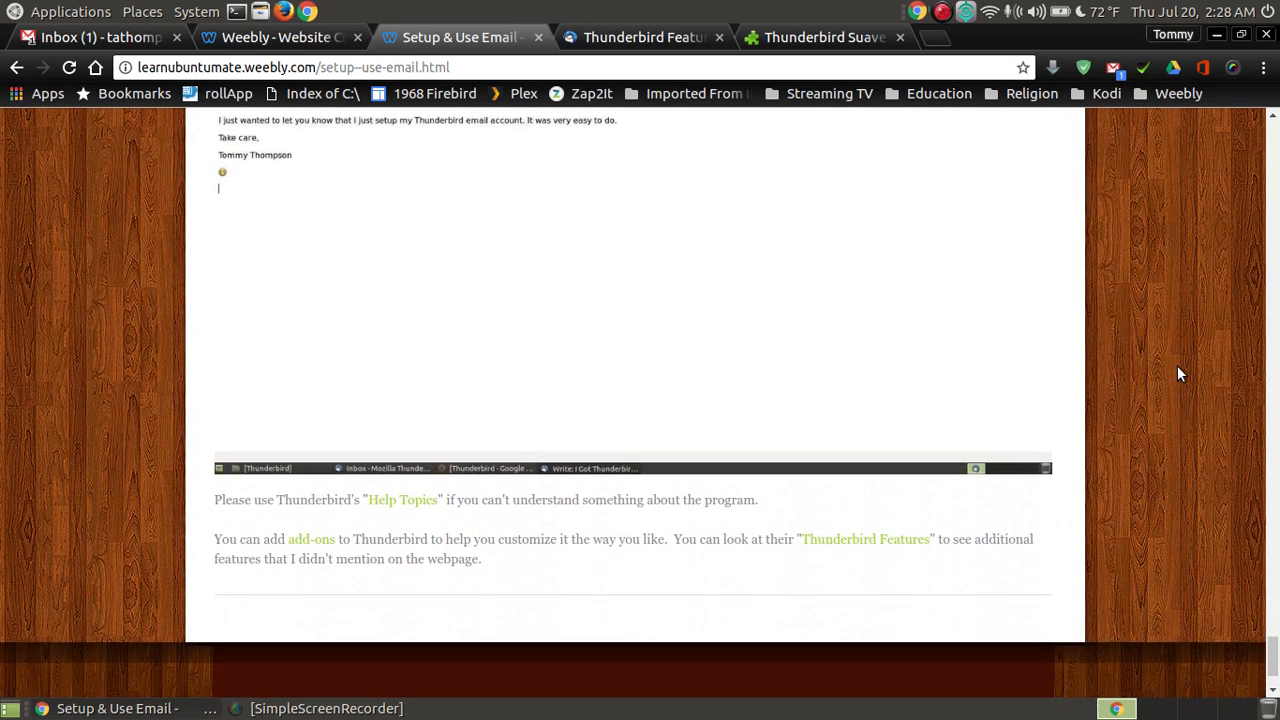
scroll(1178, 370, "up", 1)
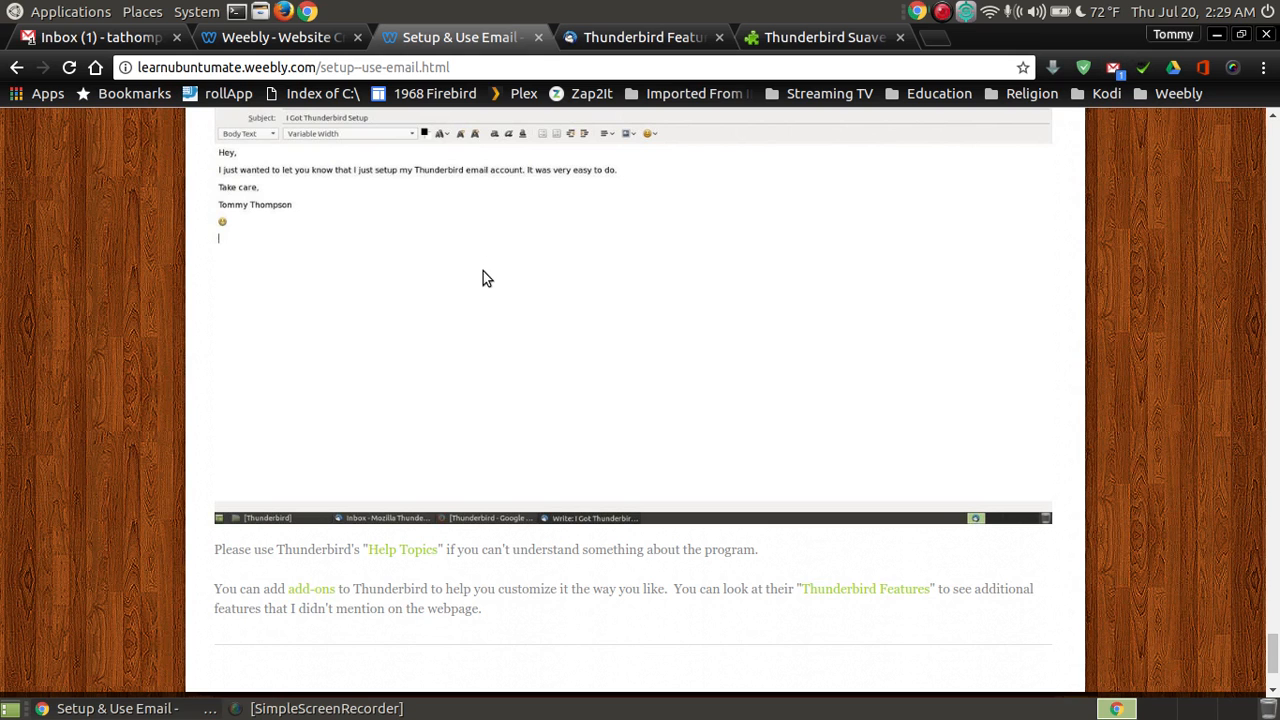
scroll(1143, 332, "down", 3)
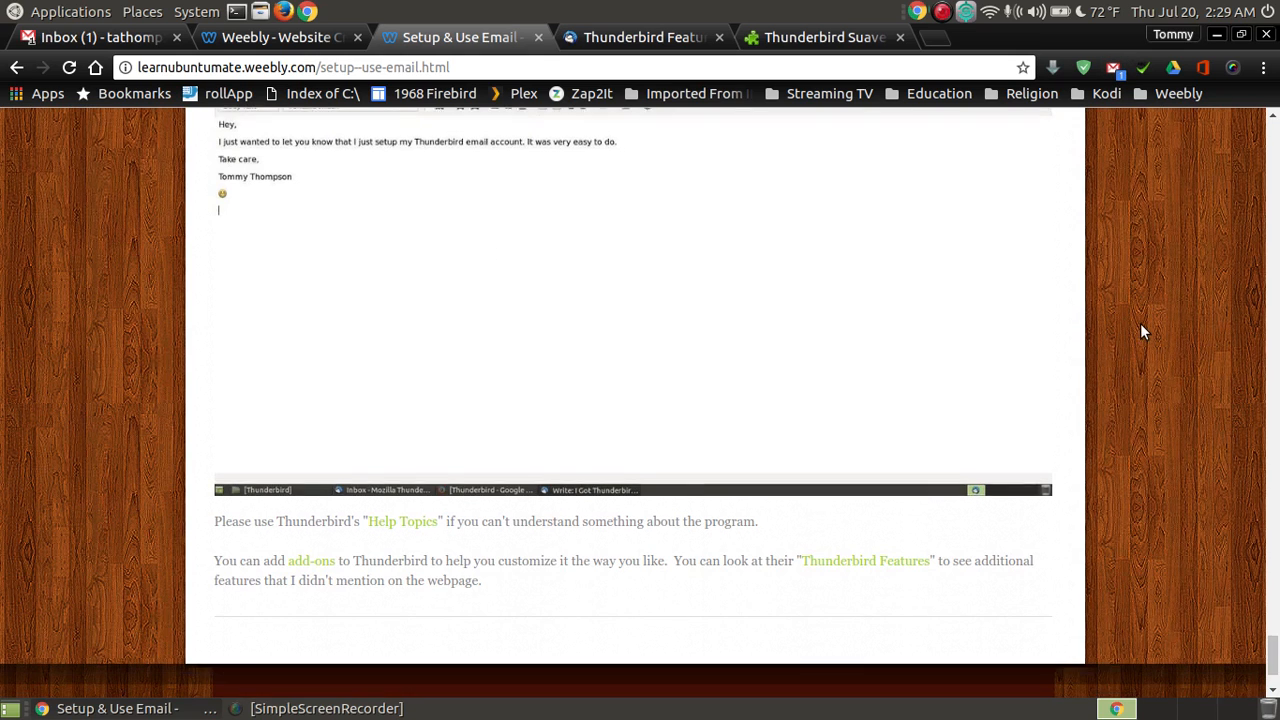
scroll(1143, 332, "up", 3)
scroll(1143, 332, "up", 3)
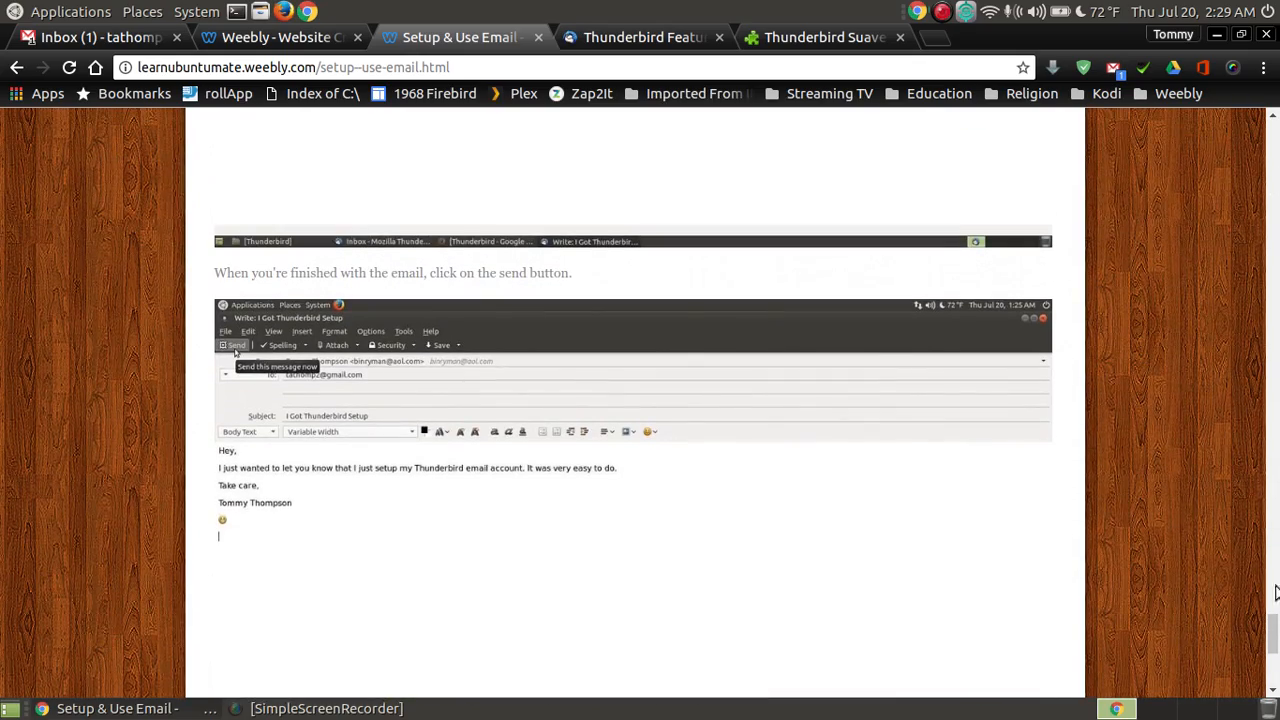
Step: Scroll back to the top of the tutorial and go to the Learn Ubuntu MATE home page
left_click_drag(1273, 632, 1275, 140)
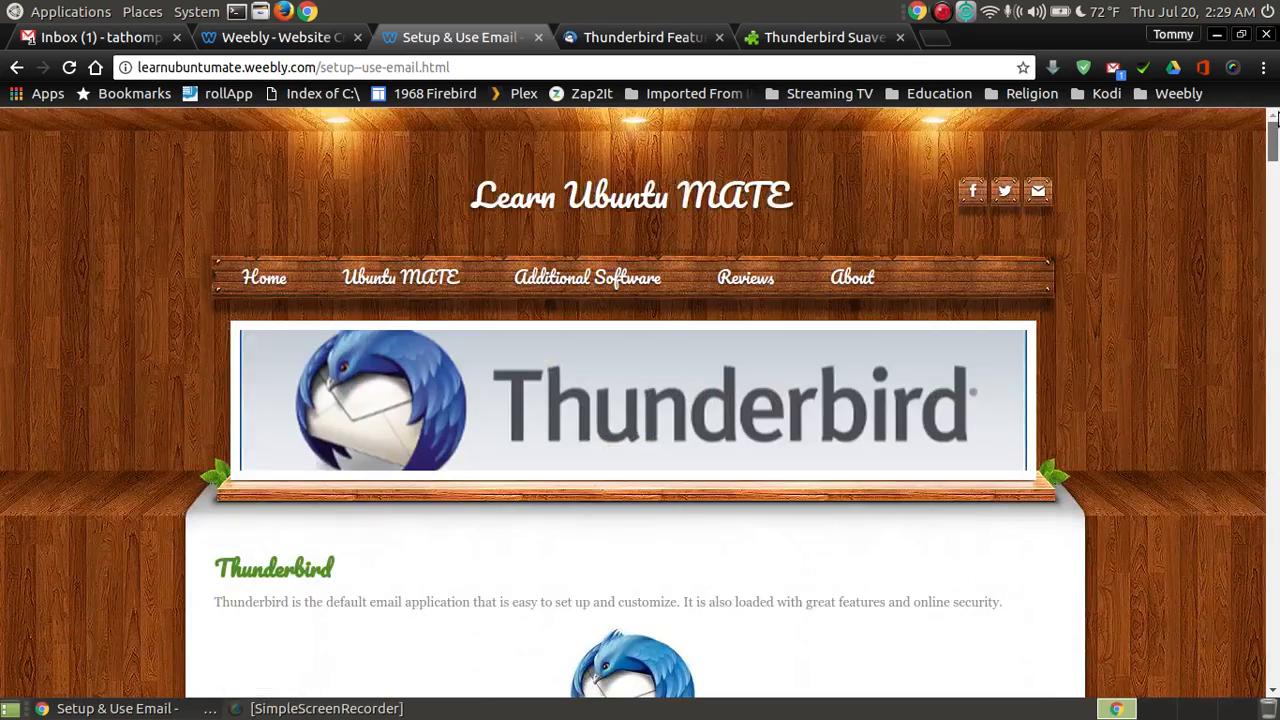
scroll(1196, 247, "down", 3)
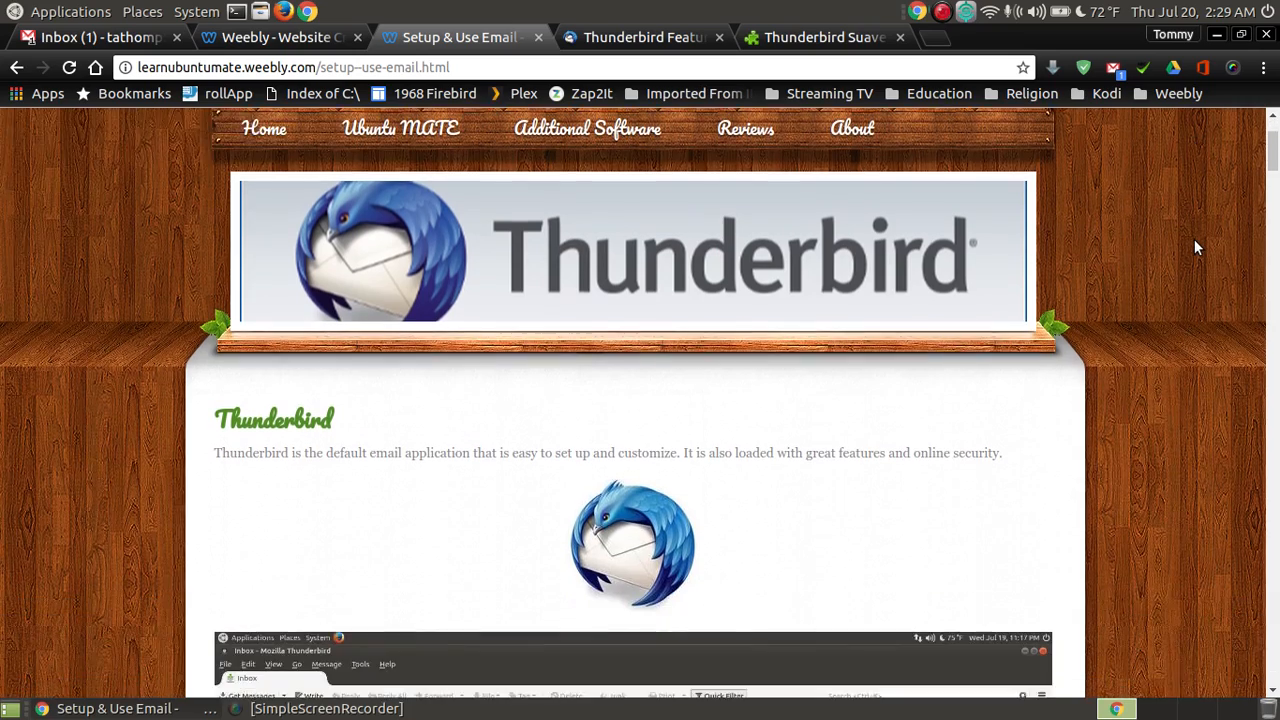
scroll(1196, 247, "up", 3)
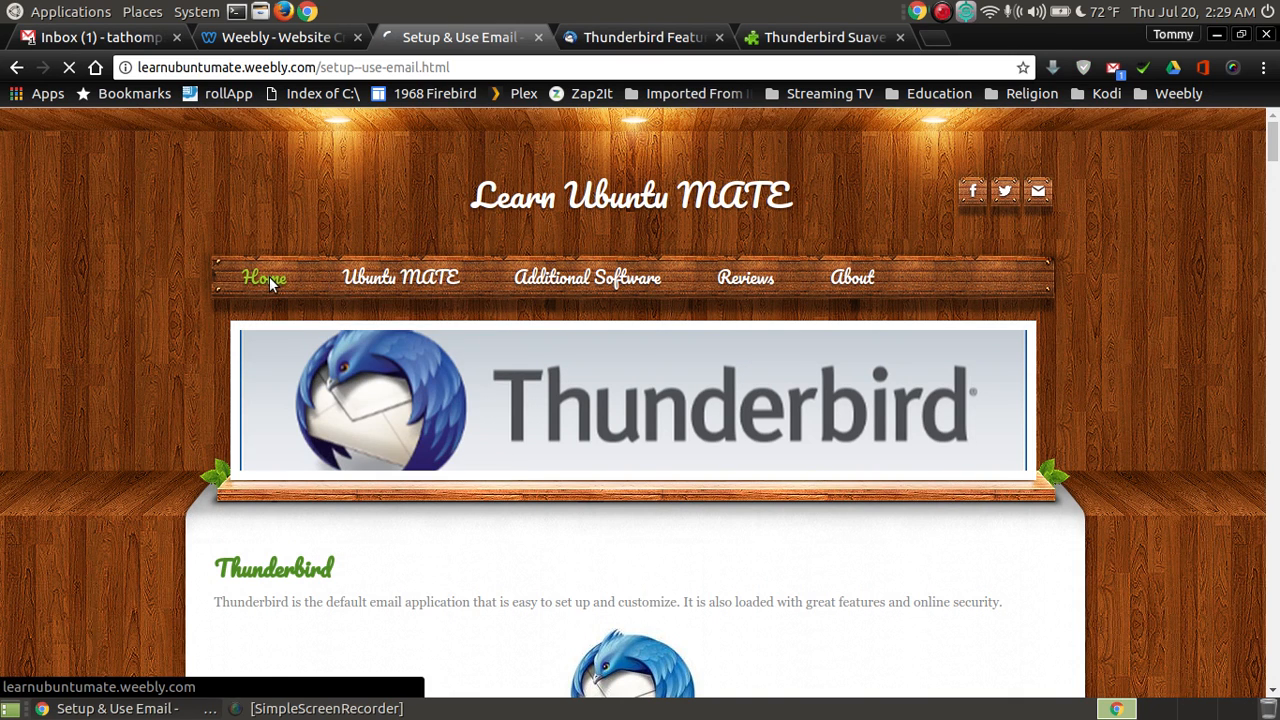
left_click(269, 283)
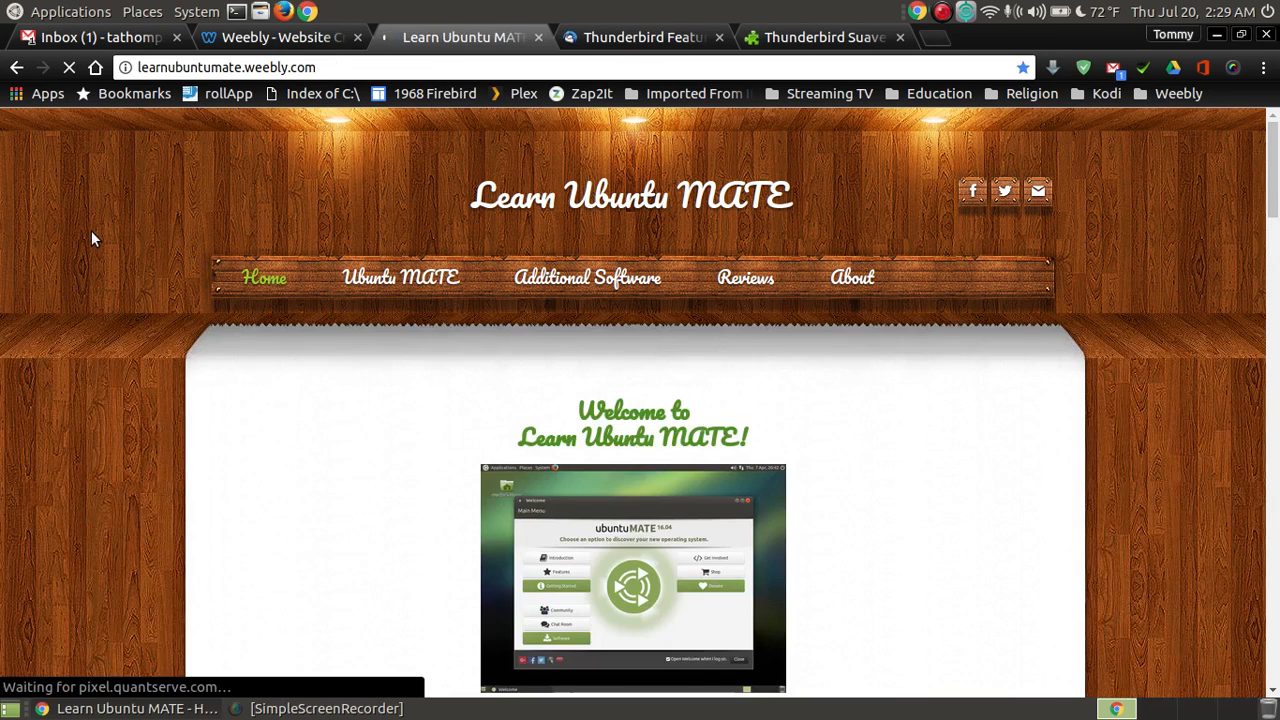
Step: Scroll through the 'Welcome to Learn Ubuntu MATE!' introduction on the home page
mouse_move(1272, 138)
left_mouse_down()
mouse_move(1272, 152)
mouse_move(1268, 132)
left_mouse_up()
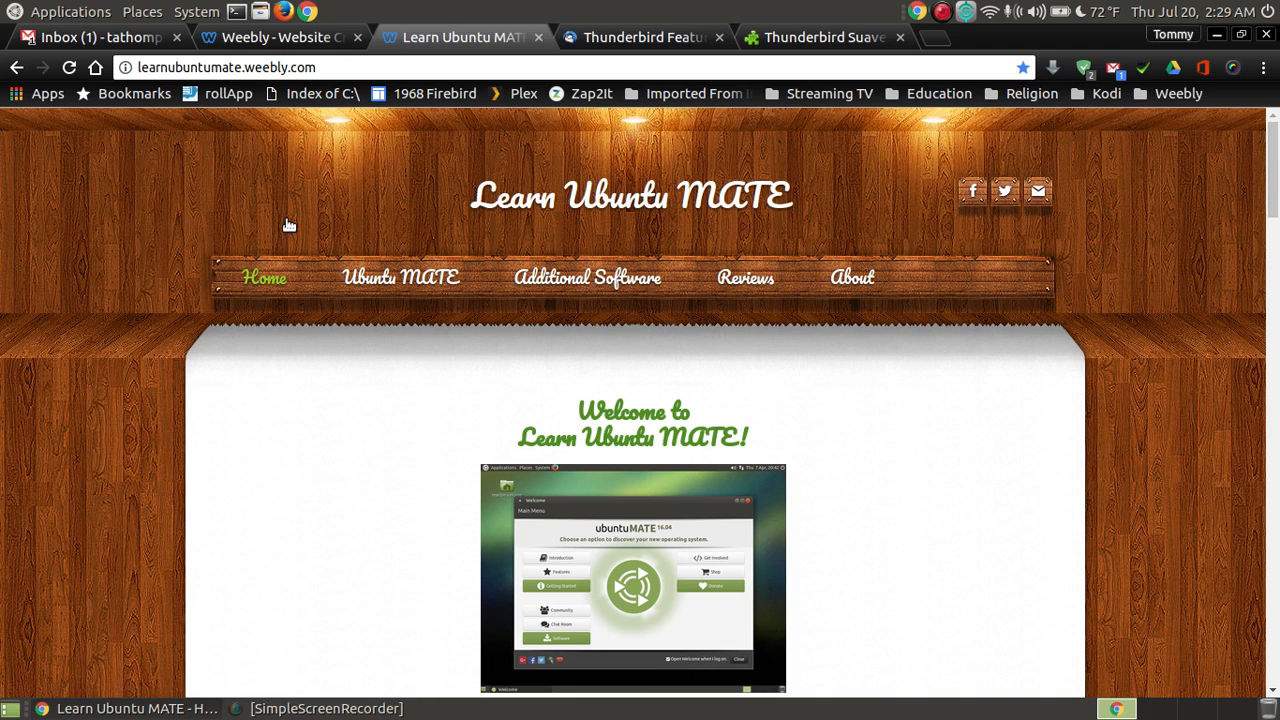
mouse_move(657, 257)
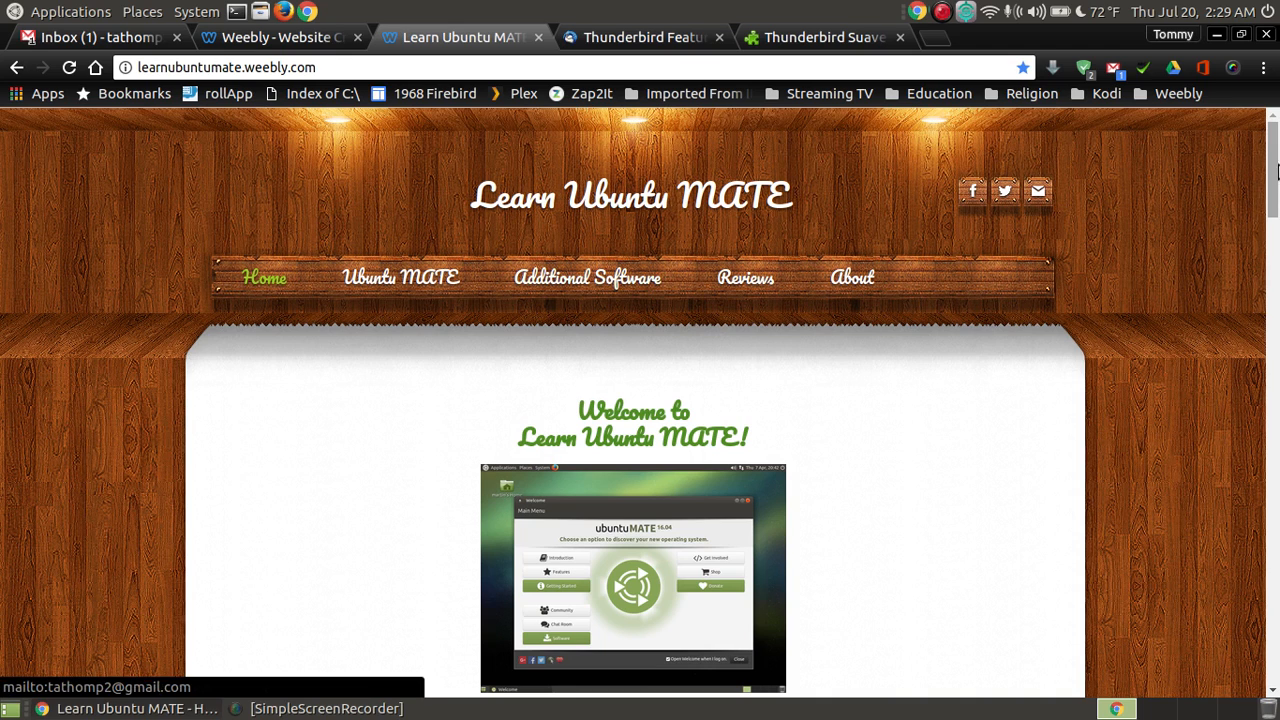
scroll(1233, 198, "down", 1)
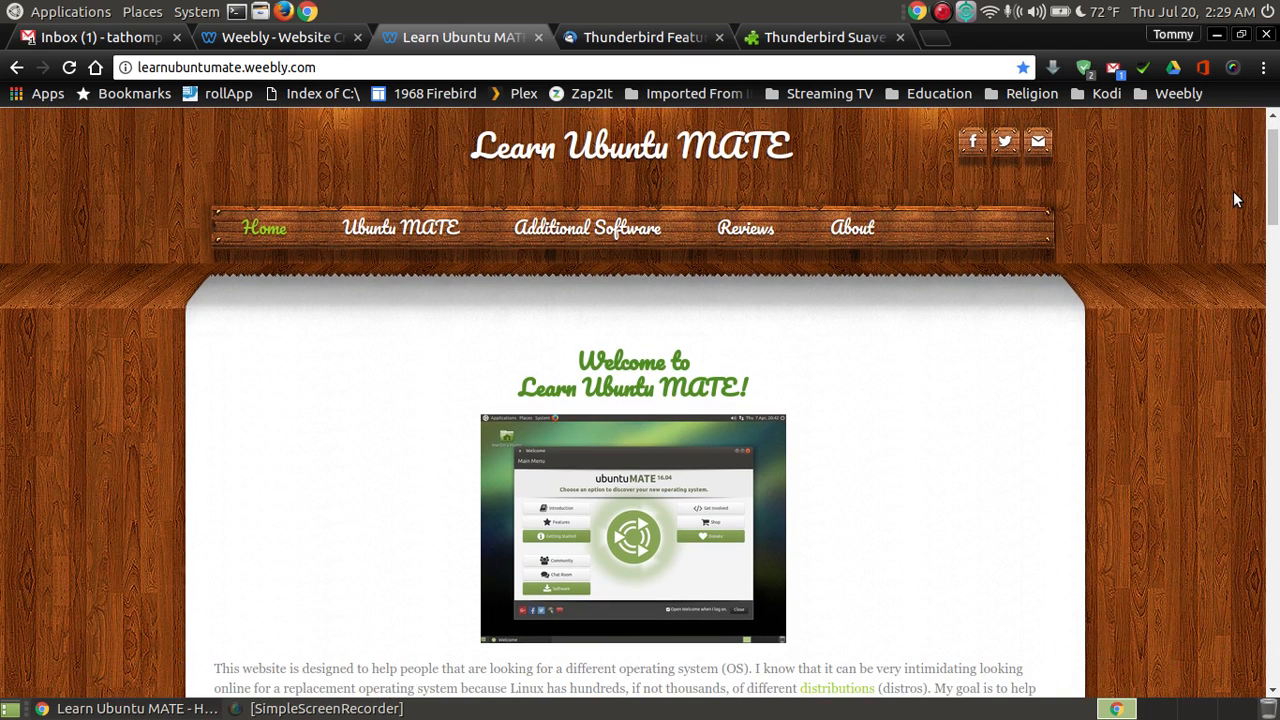
scroll(1233, 198, "down", 1)
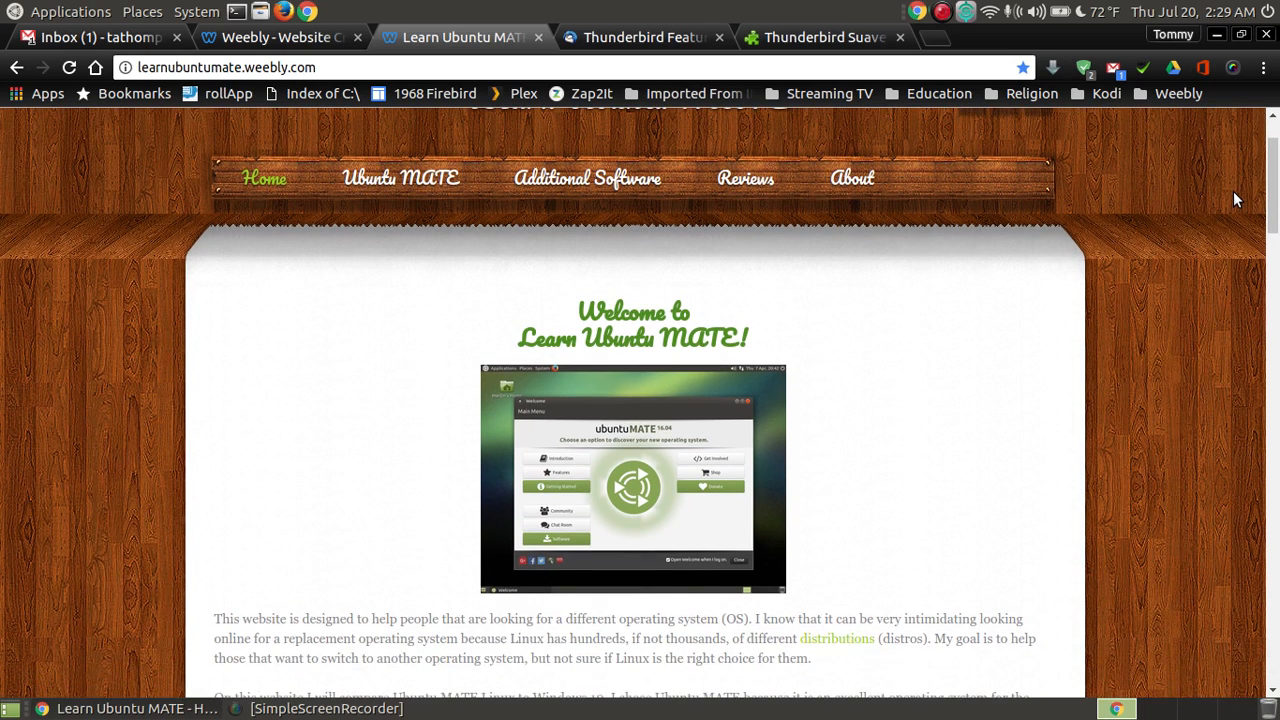
scroll(1233, 198, "up", 2)
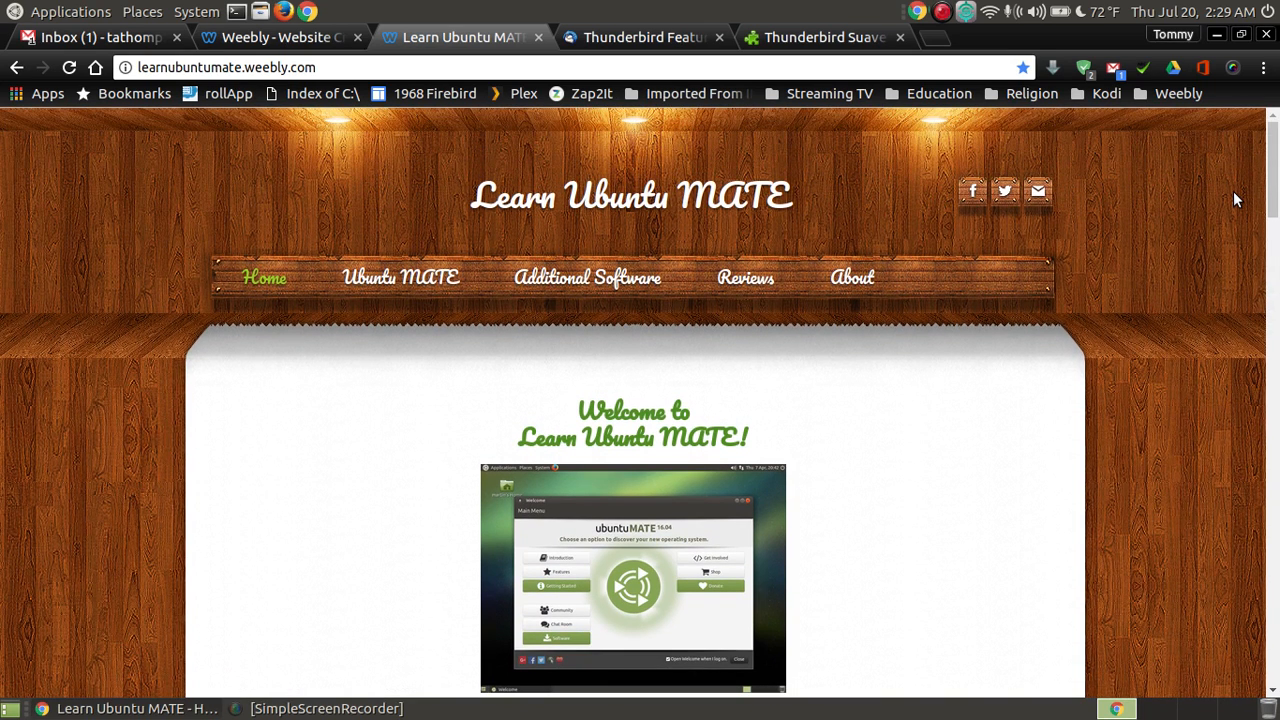